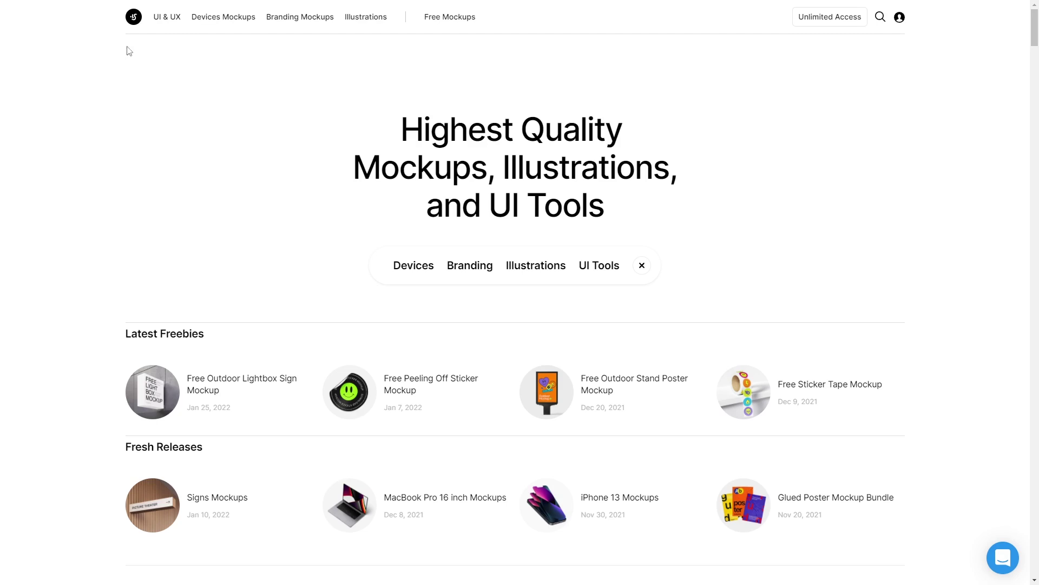
Look through the design resource homepage, from the latest freebies down to the UI and UX tools.
scroll(42, 100, "down", 3)
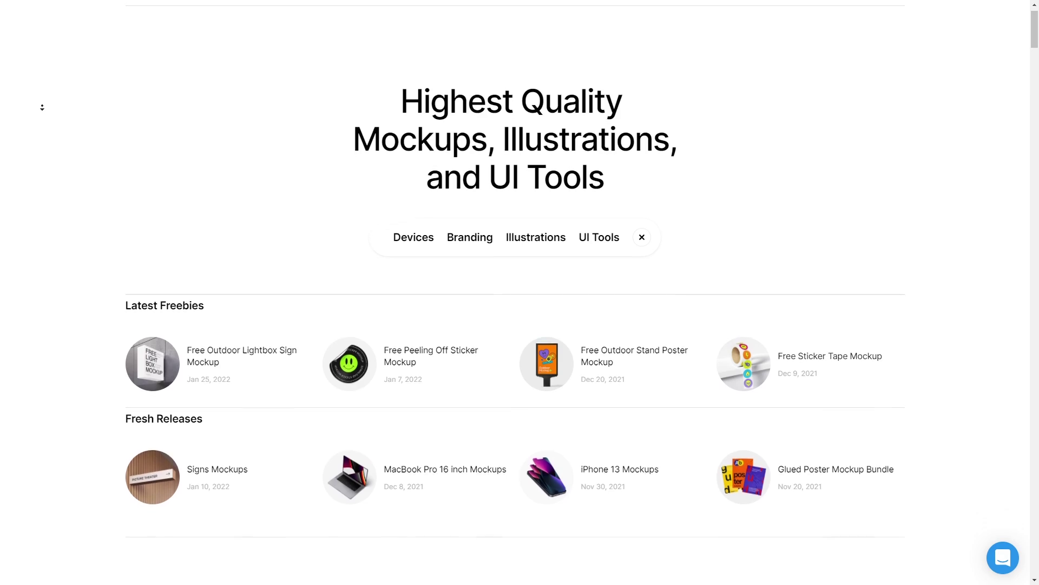
scroll(43, 116, "down", 7)
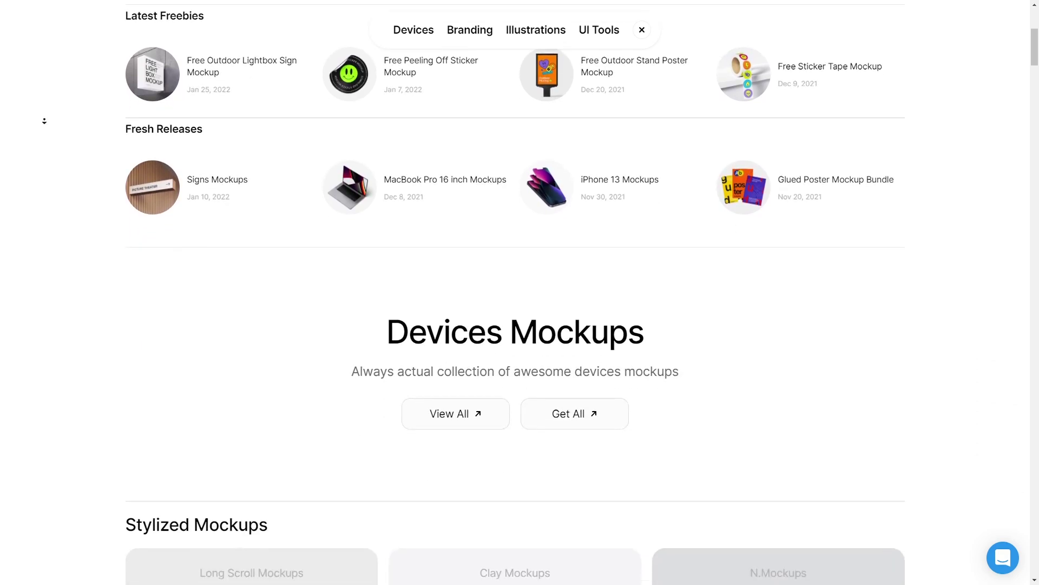
scroll(44, 122, "down", 15)
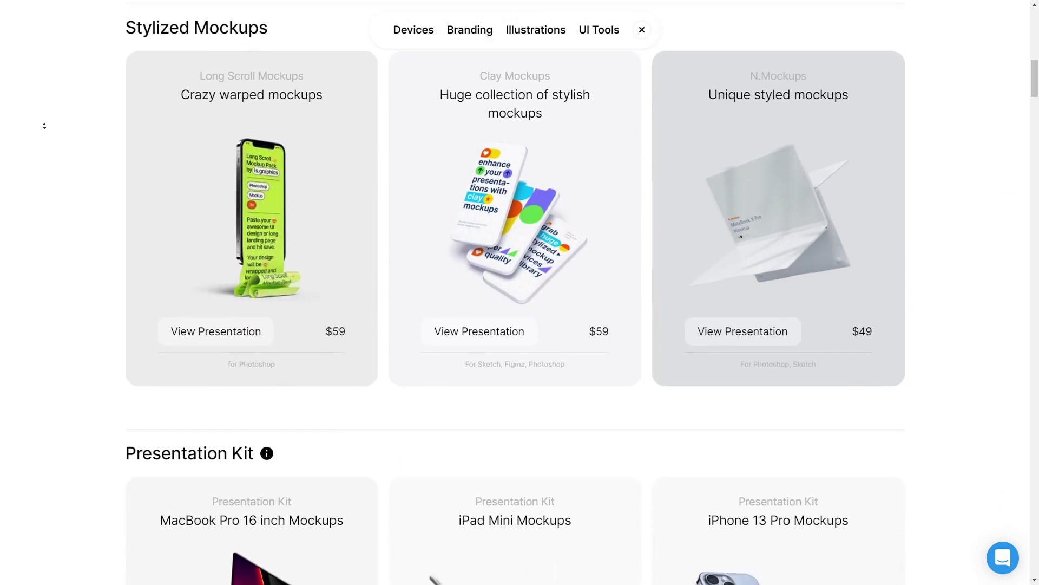
scroll(52, 123, "down", 15)
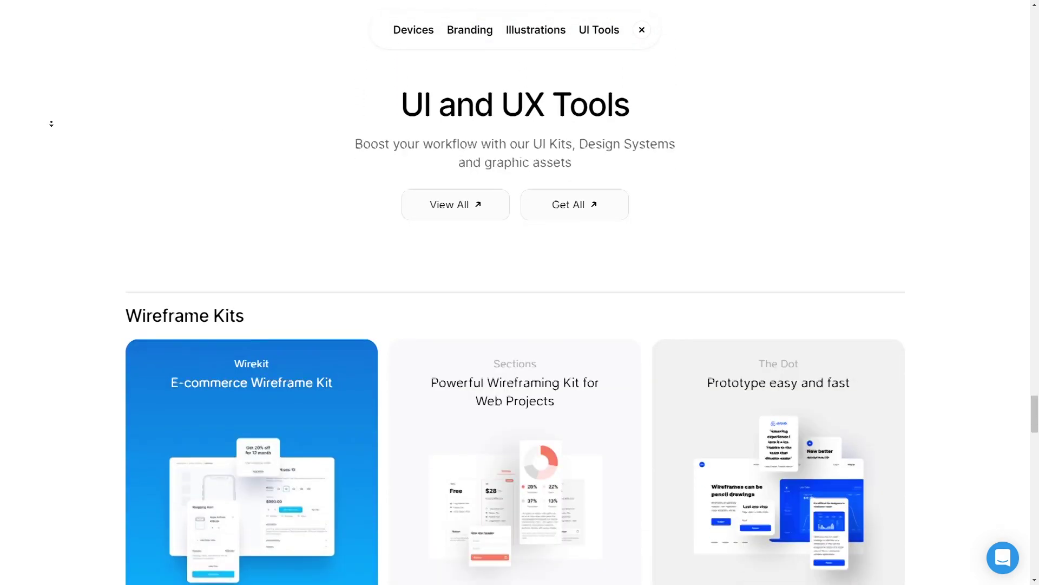
scroll(51, 123, "down", 6)
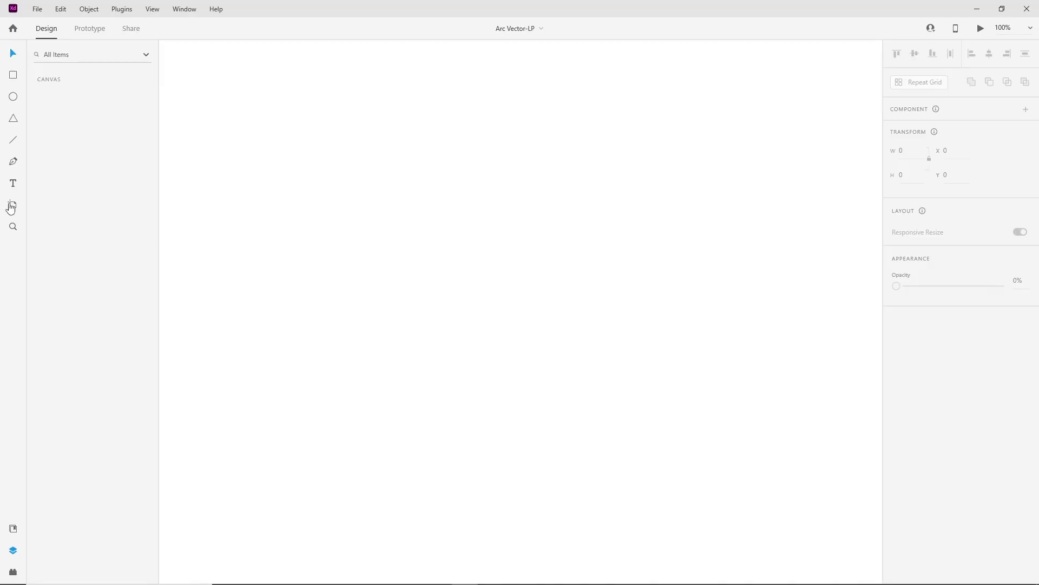
Create a new 1920 x 1080 artboard from the Web 1920 preset.
left_click(10, 208)
scroll(929, 341, "down", 3)
scroll(929, 346, "down", 3)
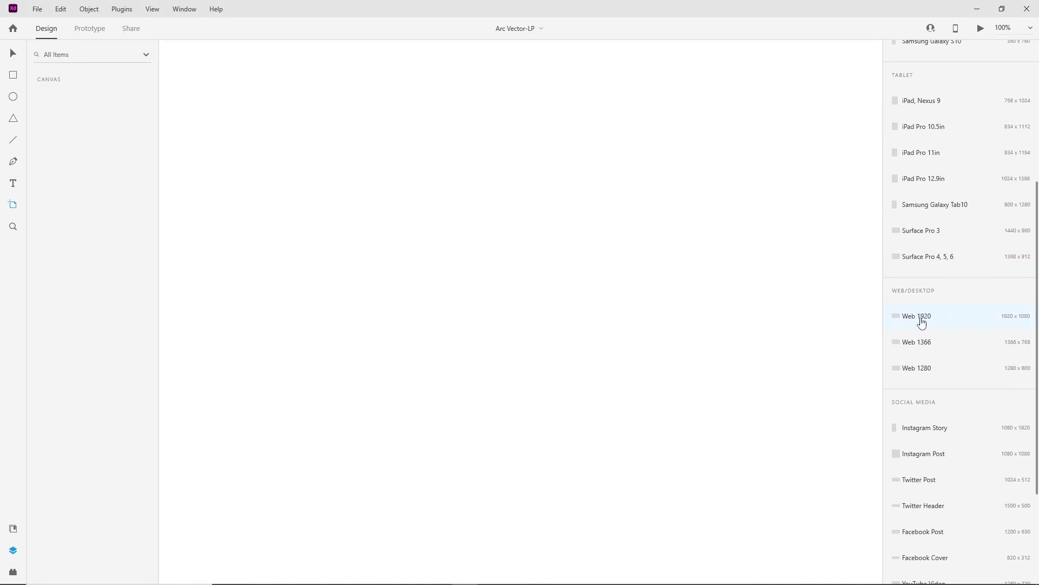
left_click(919, 317)
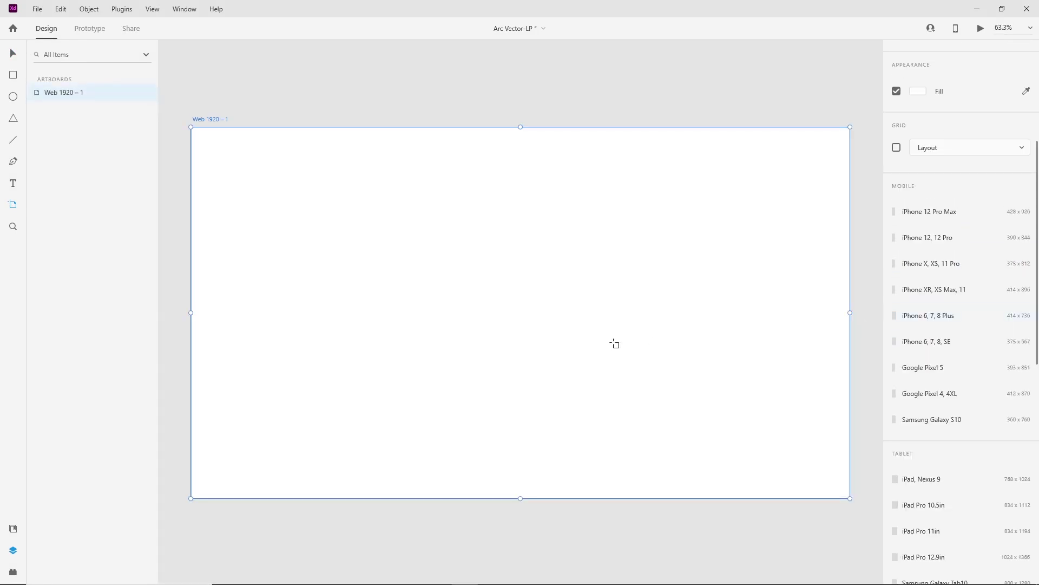
Fill the Web 1920 artboard with black.
left_click(14, 55)
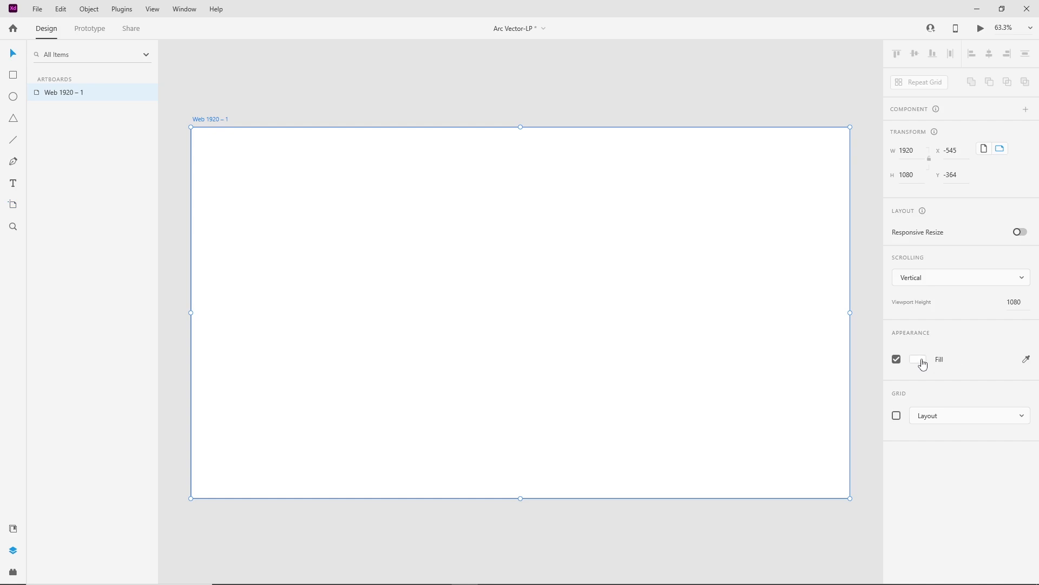
left_click(921, 360)
left_click_drag(774, 367, 762, 391)
left_click(638, 394)
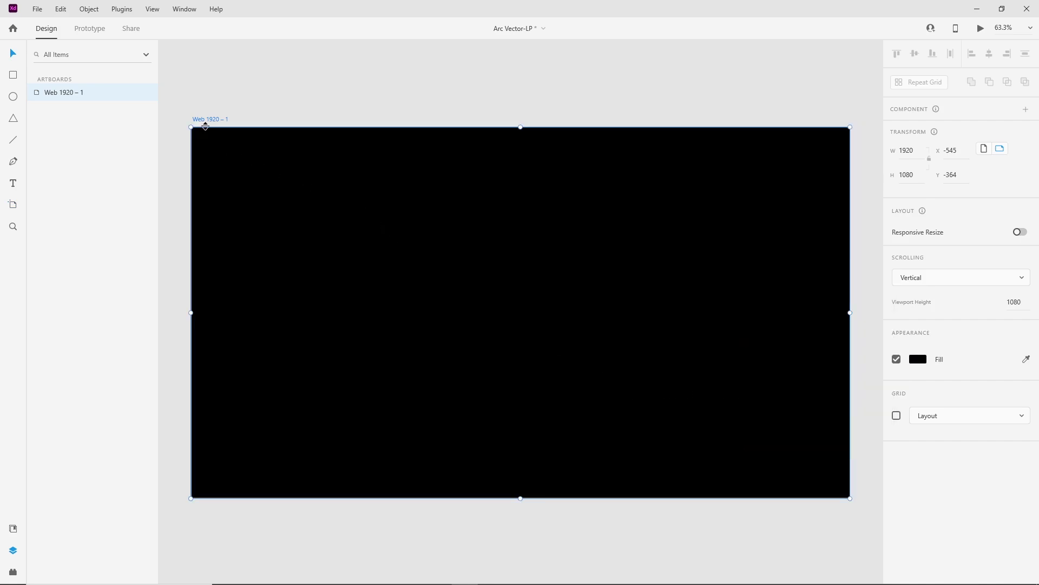
Place four margin guides on the artboard, one evenly inset from each edge.
left_click(225, 127)
left_click_drag(189, 162, 833, 223)
left_click(570, 122)
left_click_drag(549, 126, 550, 144)
left_click_drag(484, 125, 483, 480)
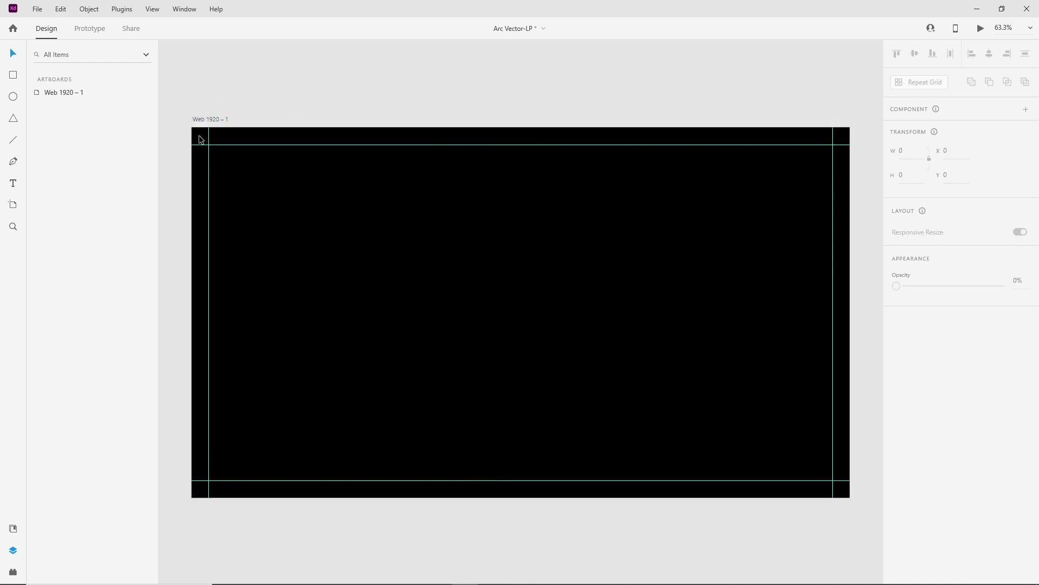
Bring the ARC logo file from its folder onto the black artboard.
scroll(198, 144, "up", 5)
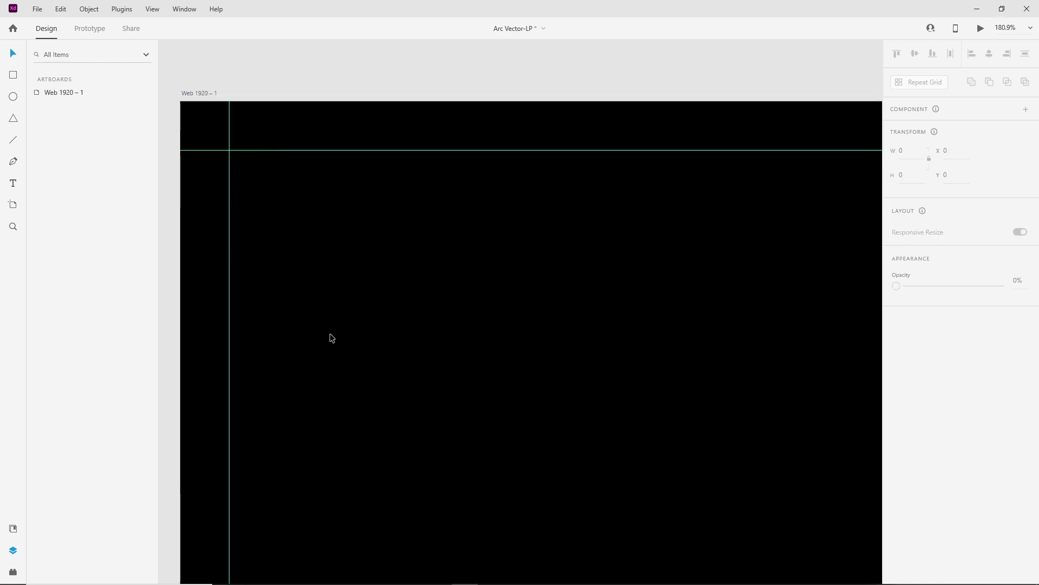
left_click(278, 573)
left_click_drag(122, 103, 401, 241)
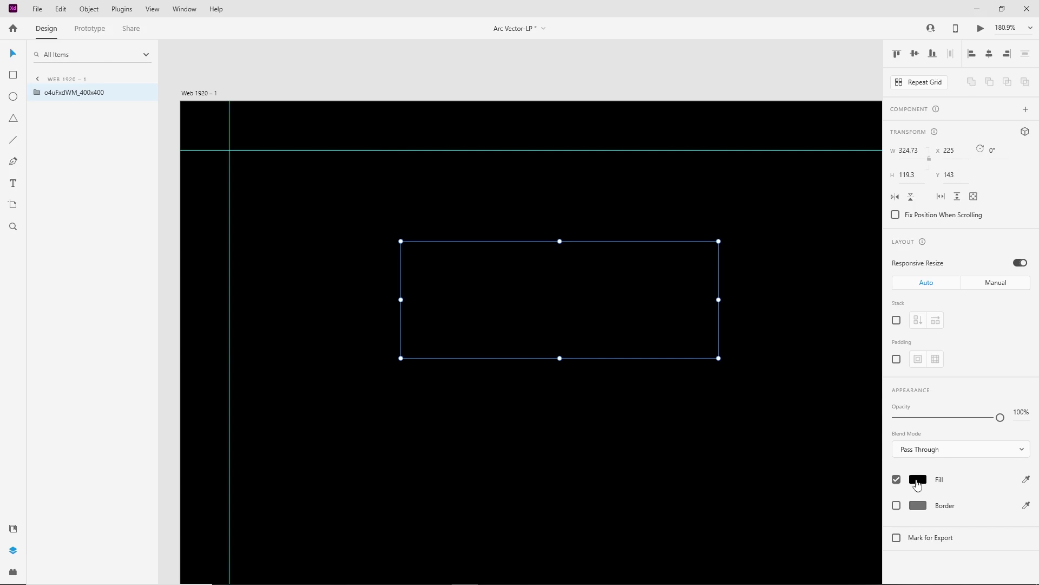
Fill the ARC logo with white and scale it down against the guides in the artboard's upper-left corner.
left_click(917, 479)
left_click_drag(807, 462, 686, 353)
left_click(648, 397)
left_click(668, 352)
left_click_drag(719, 360, 326, 186)
left_click(314, 231)
Draw a horizontal line about 82 px wide near the artboard's upper-right corner, inside the margin guides.
scroll(359, 236, "down", 5)
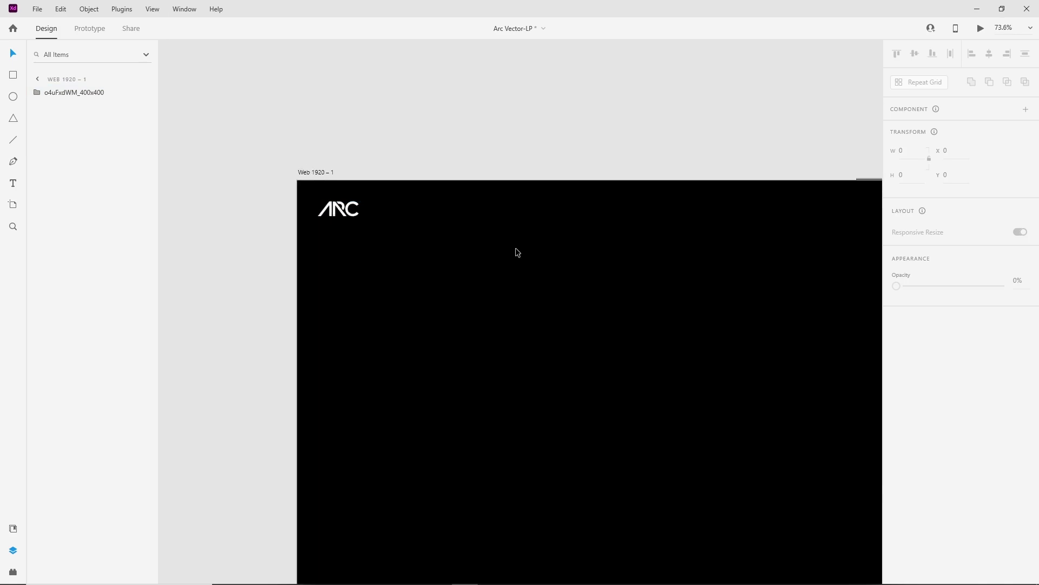
left_click_drag(721, 247, 554, 257)
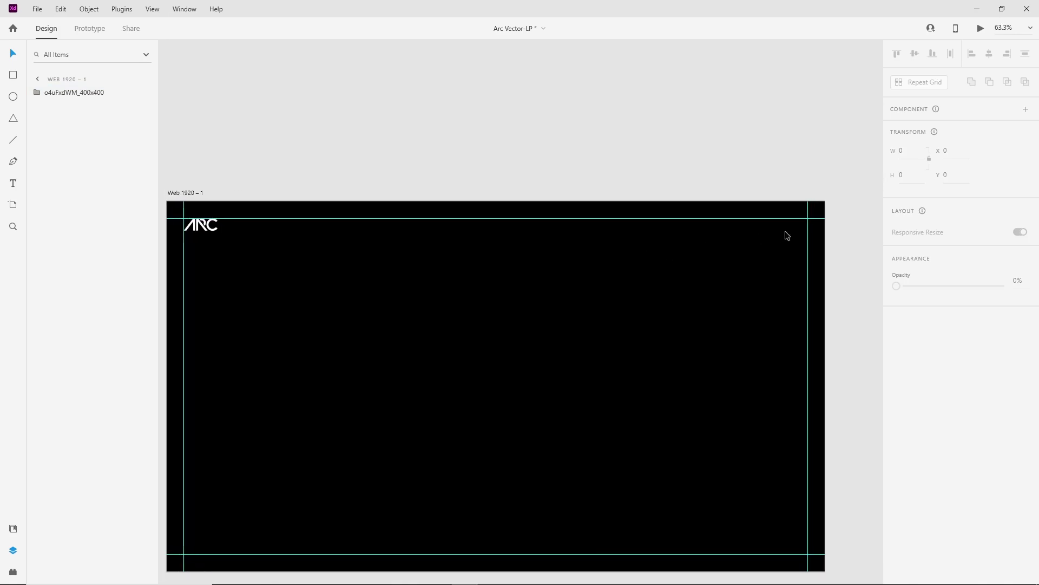
left_click(14, 142)
left_click_drag(802, 225, 775, 225)
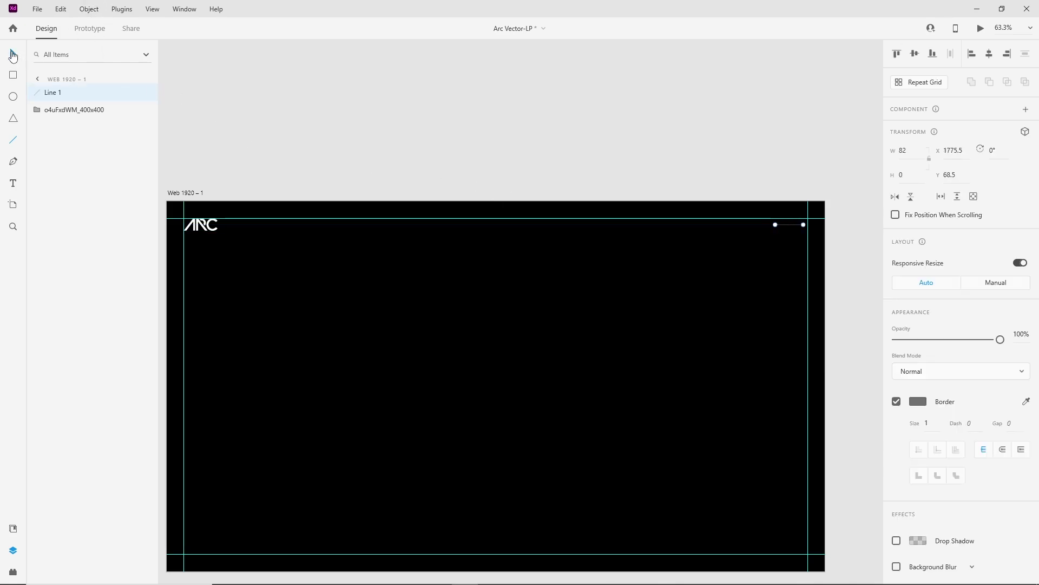
Set the line's width to 80, its border color to white (#FFFFFF) and its border size to 3.
left_click(912, 153)
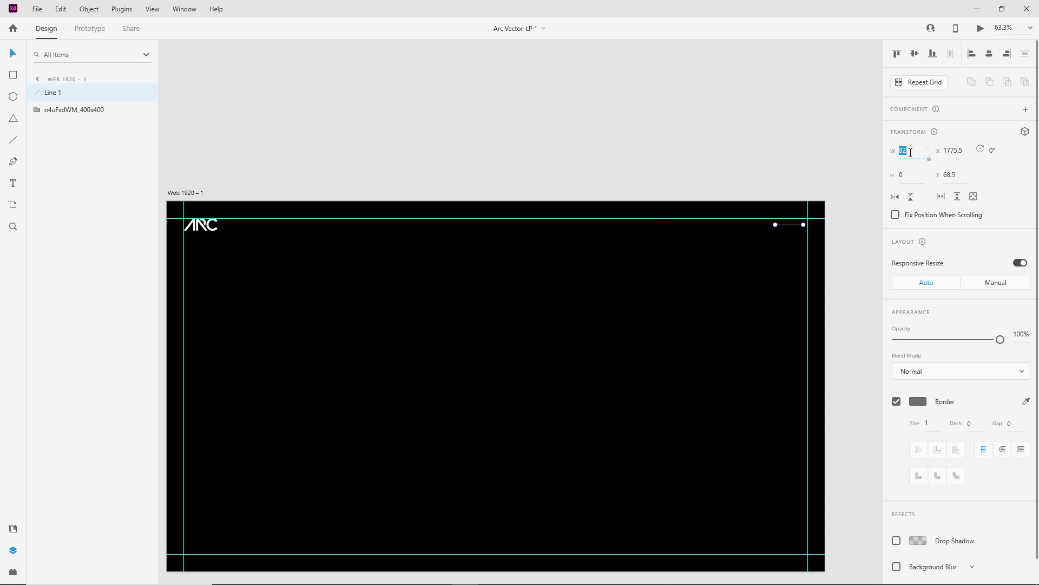
type("8")
left_click(923, 401)
left_click_drag(787, 367, 715, 311)
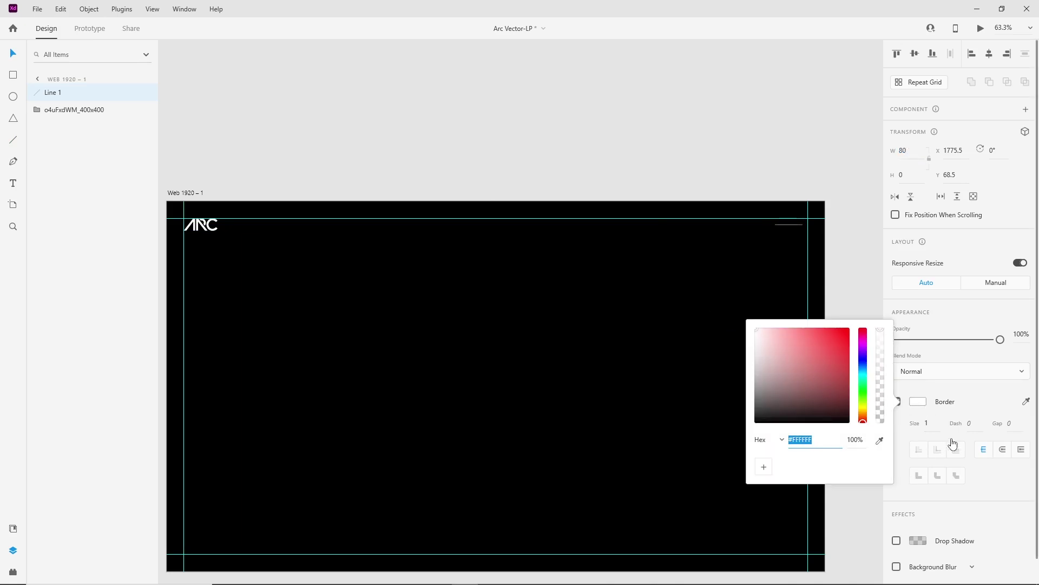
left_click(932, 418)
type("3")
key("Return")
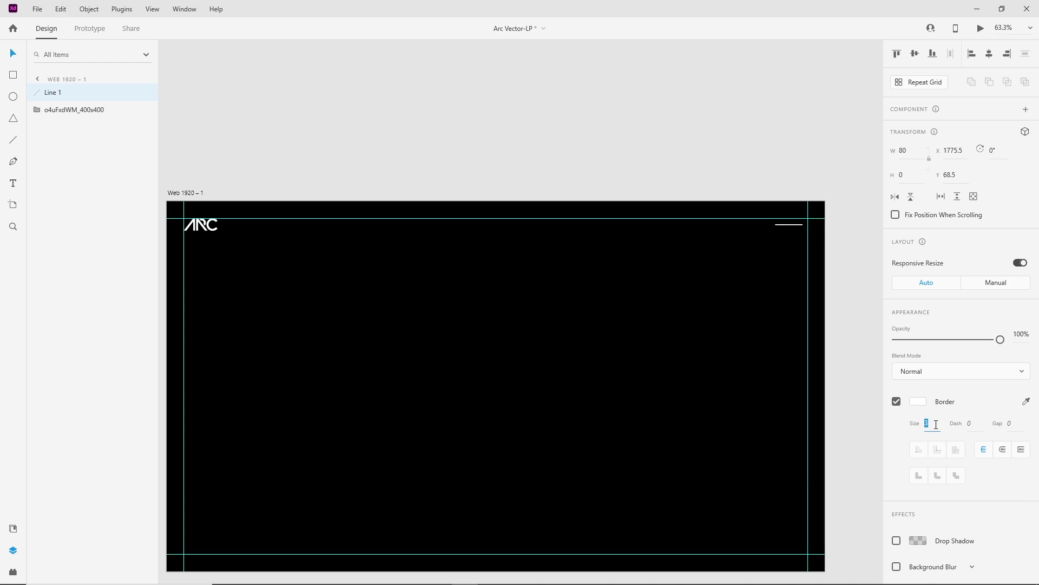
Duplicate the white line about 20 px straight below itself and group the two lines as a menu icon.
scroll(833, 206, "up", 5)
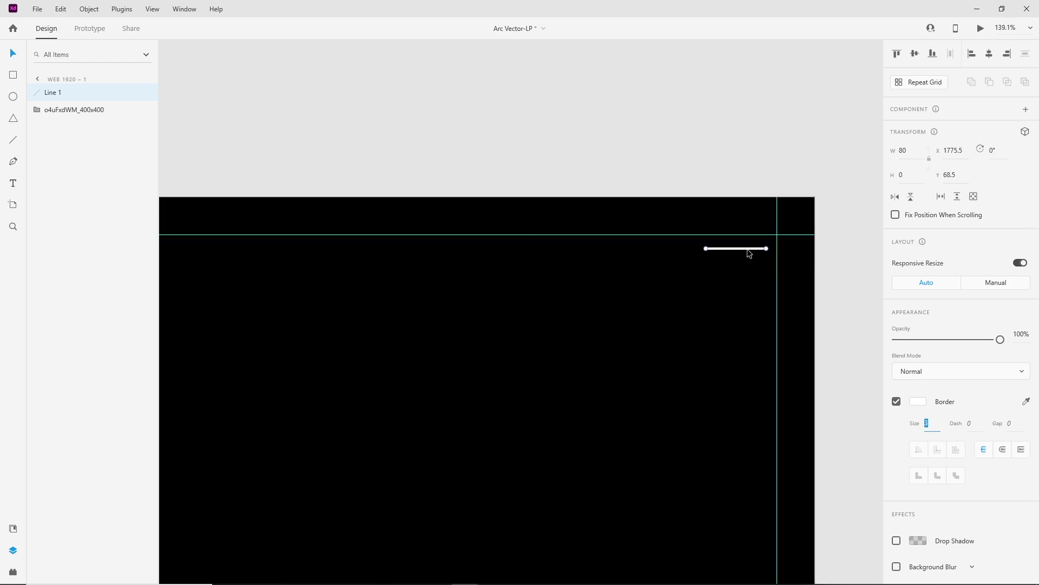
left_click_drag(751, 256, 751, 263)
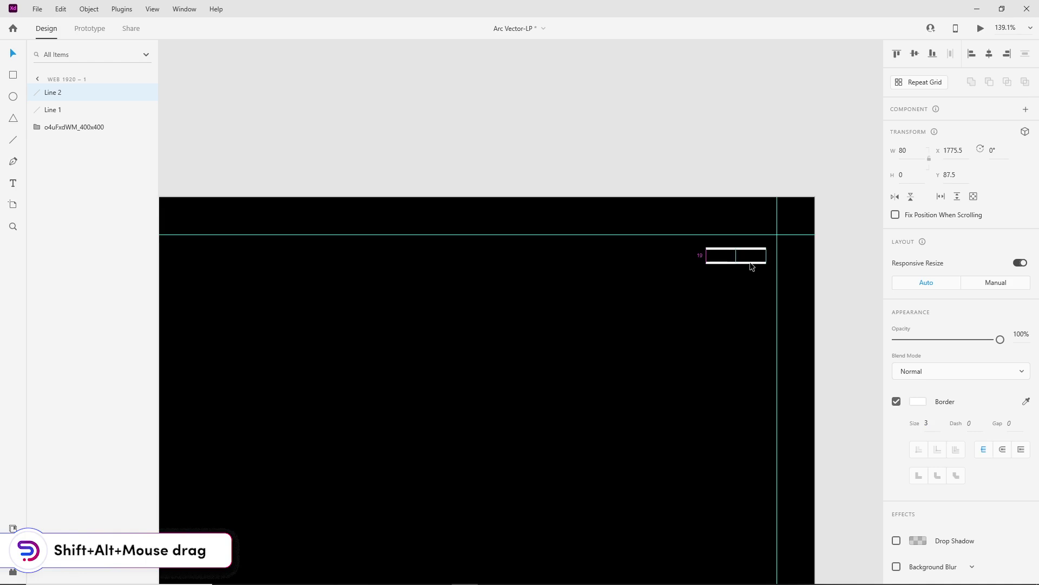
left_click_drag(755, 287, 753, 243)
key("ctrl+g")
Nudge the grouped menu lines into place beside the right margin guide, at about X 1785, Y 59.
key("Down")
key("Down")
key("Down")
key("Down")
key("Down")
key("Down")
key("Down")
key("Left")
scroll(755, 279, "down", 5)
left_click_drag(613, 369, 622, 327)
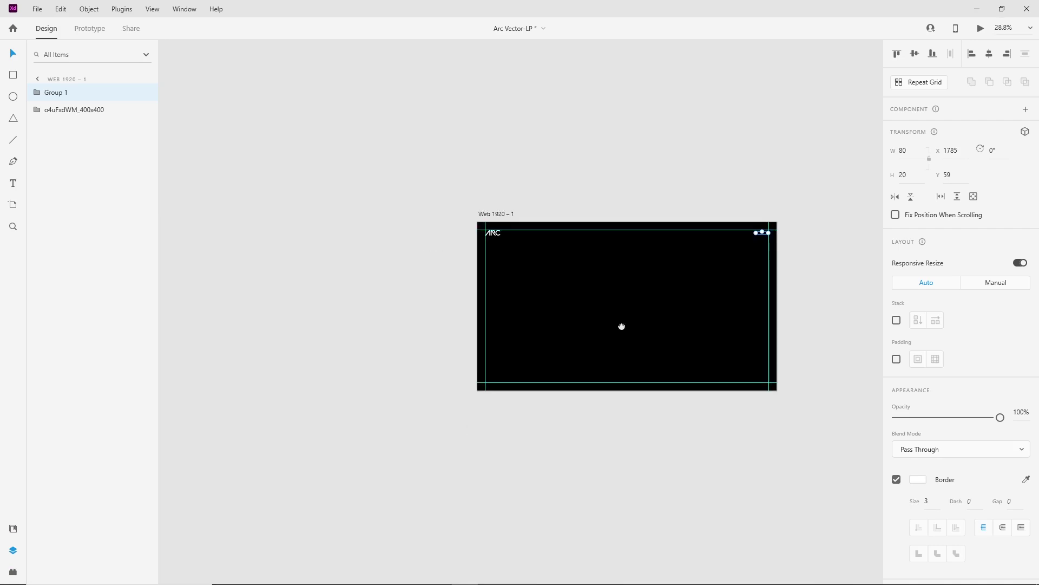
scroll(630, 322, "up", 2)
left_click_drag(672, 270, 638, 284)
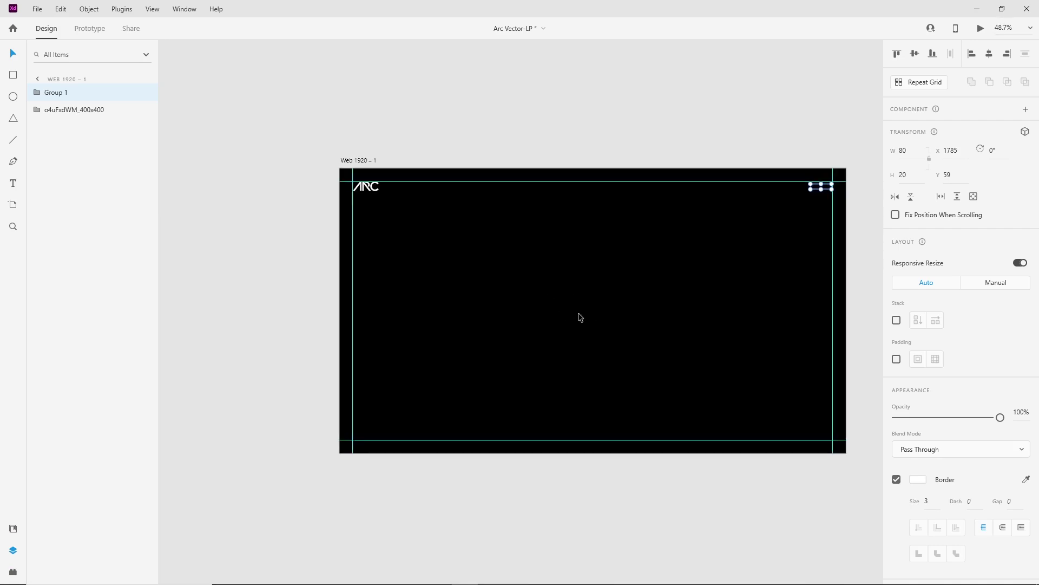
Switch to Chrome to view the electrek Arc Vector article and its address, and locate the arc-vector-header image in File Explorer.
mouse_move(572, 573)
left_click(580, 530)
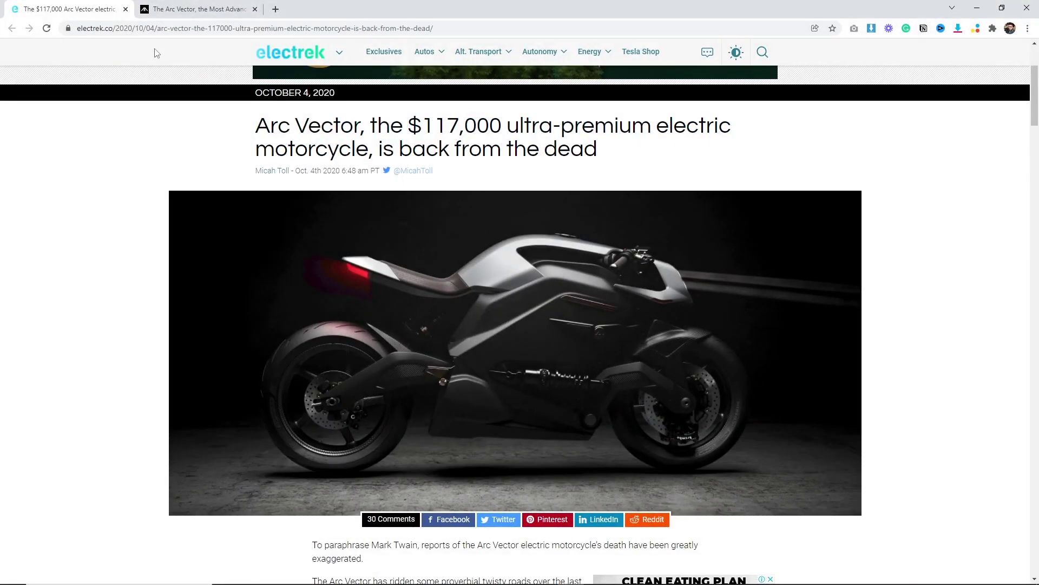
left_click(156, 30)
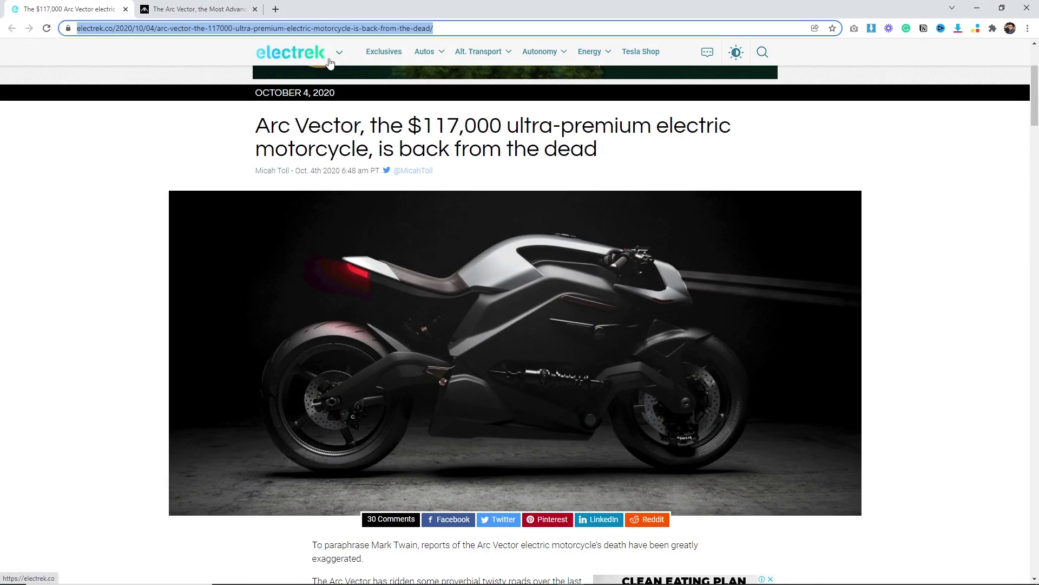
mouse_move(442, 578)
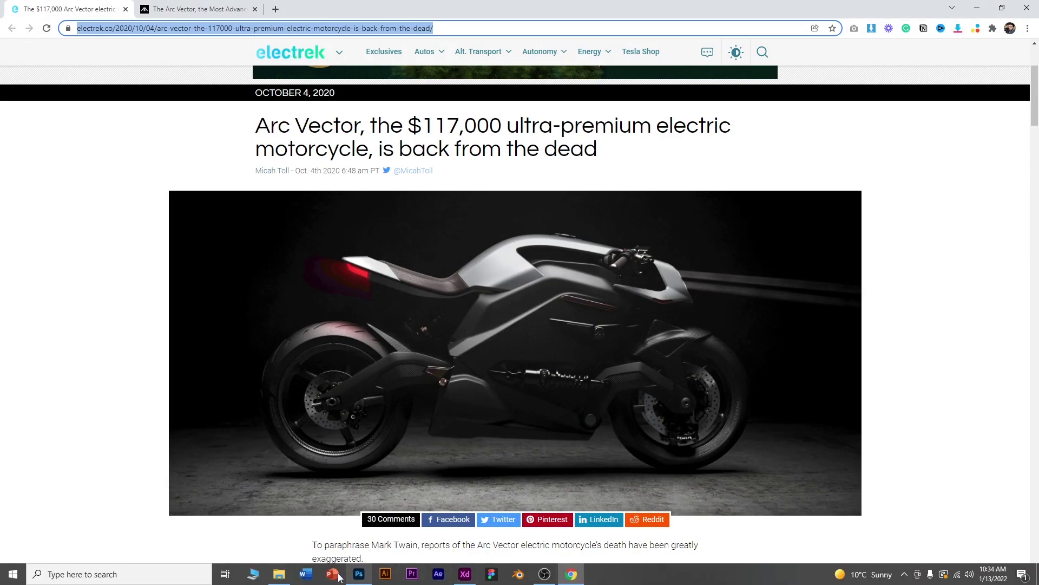
left_click(279, 574)
left_click(205, 101)
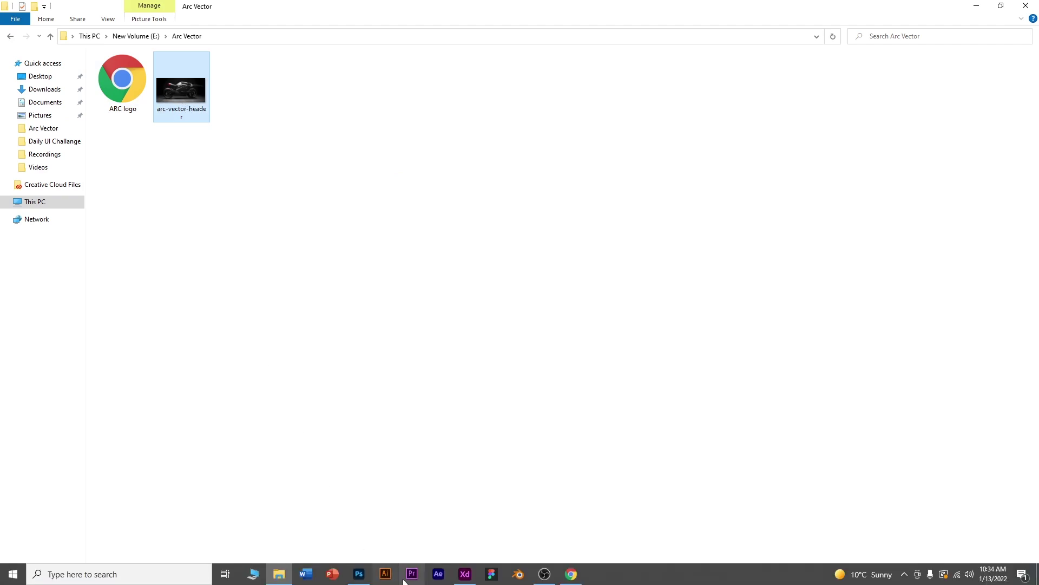
Switch to Photoshop and paint over the background above the motorcycle with a soft black brush of 190 px.
left_click(360, 574)
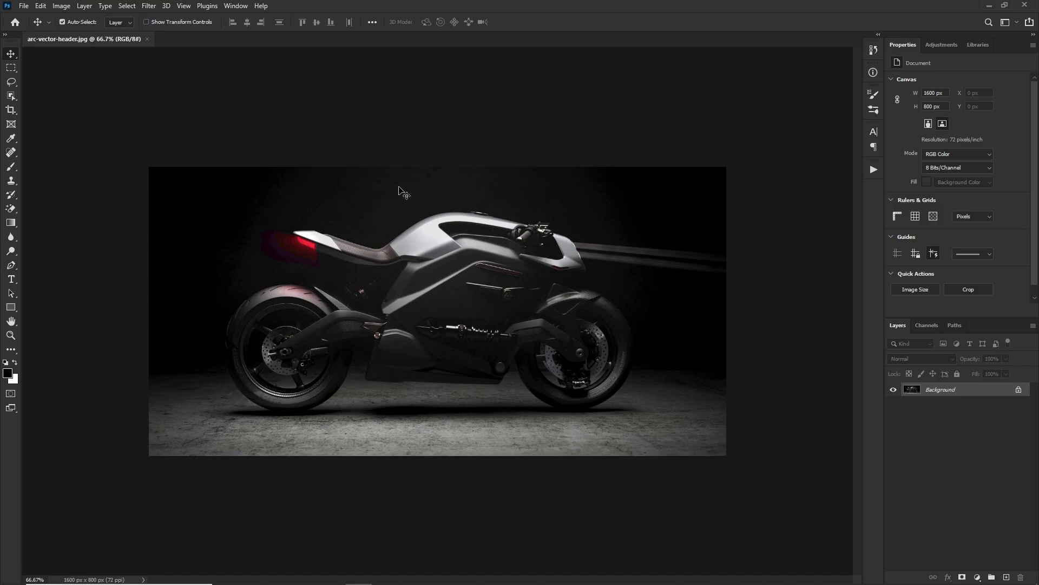
left_click(11, 167)
left_click(77, 24)
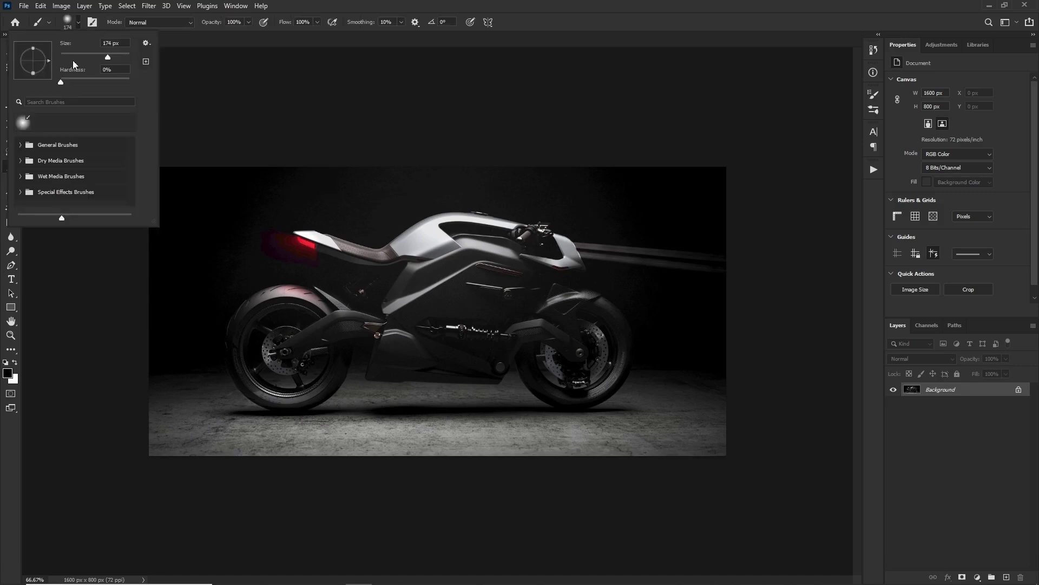
mouse_move(271, 166)
left_mouse_down()
mouse_move(303, 174)
mouse_move(443, 159)
mouse_move(559, 166)
left_mouse_up()
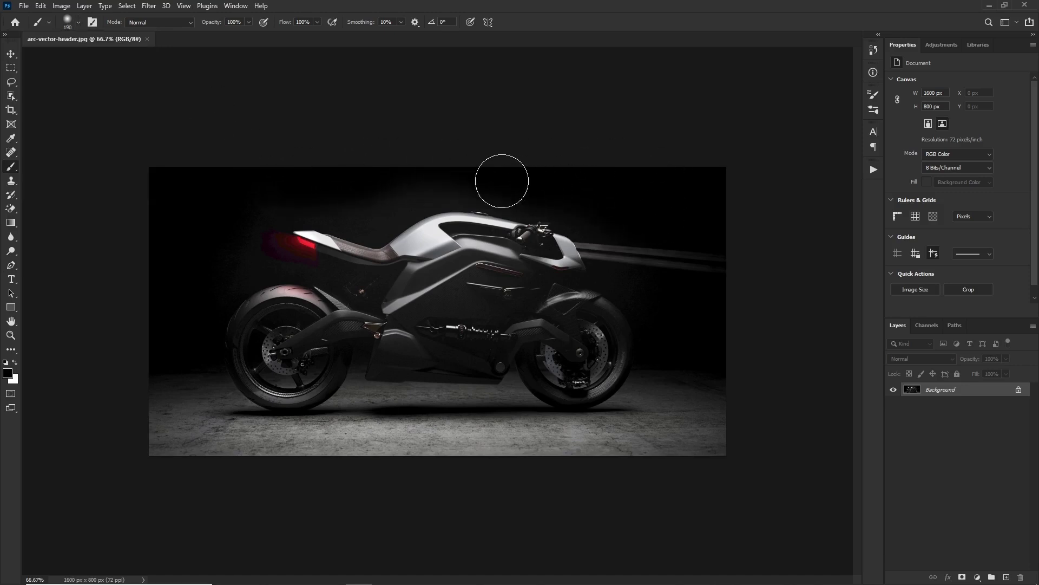
mouse_move(379, 204)
left_mouse_down()
mouse_move(304, 190)
mouse_move(246, 204)
left_mouse_up()
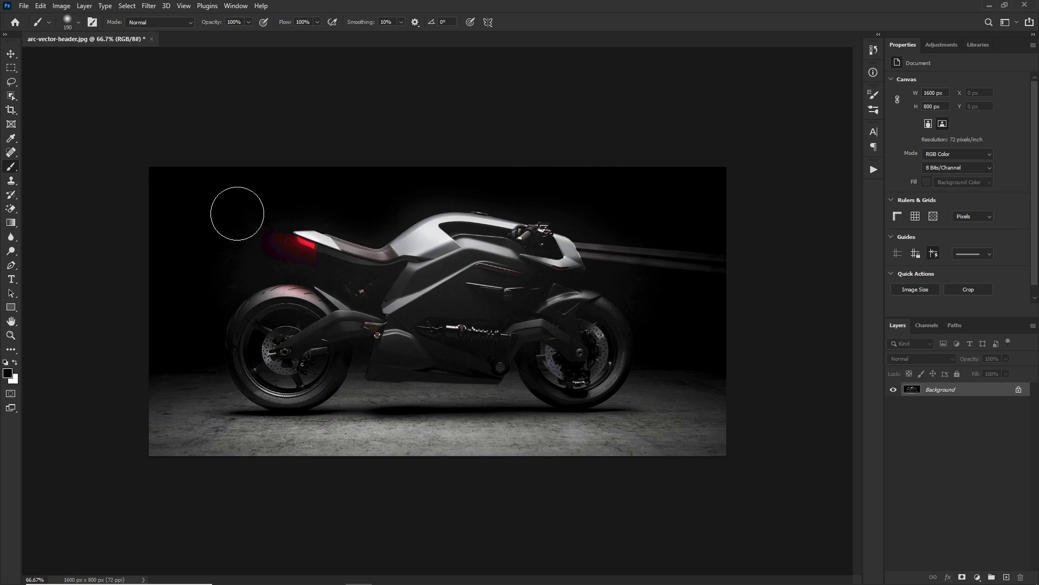
mouse_move(361, 201)
left_mouse_down()
mouse_move(436, 174)
mouse_move(525, 179)
mouse_move(626, 226)
mouse_move(632, 261)
left_mouse_up()
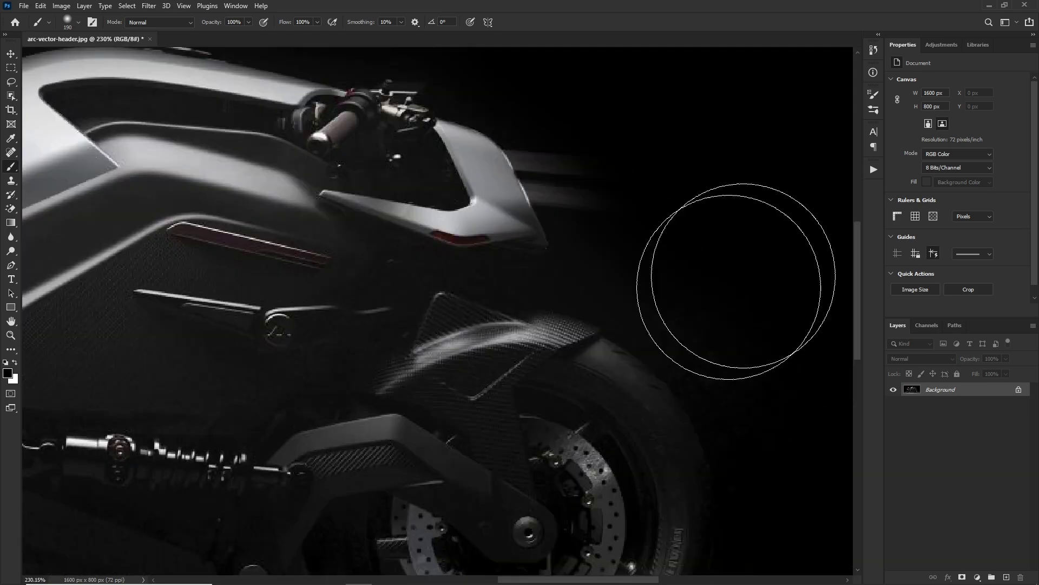
Set the brush size to about 117 px and paint black over the front light streaks and around the seat and tail light.
scroll(622, 252, "up", 5)
left_click(78, 22)
left_click(100, 59)
mouse_move(579, 156)
left_mouse_down()
mouse_move(629, 245)
mouse_move(677, 273)
left_mouse_up()
scroll(650, 240, "down", 3)
scroll(602, 135, "up", 4)
mouse_move(482, 151)
left_mouse_down()
mouse_move(262, 130)
mouse_move(188, 160)
left_mouse_up()
mouse_move(348, 176)
left_mouse_down()
mouse_move(418, 233)
mouse_move(280, 207)
left_mouse_up()
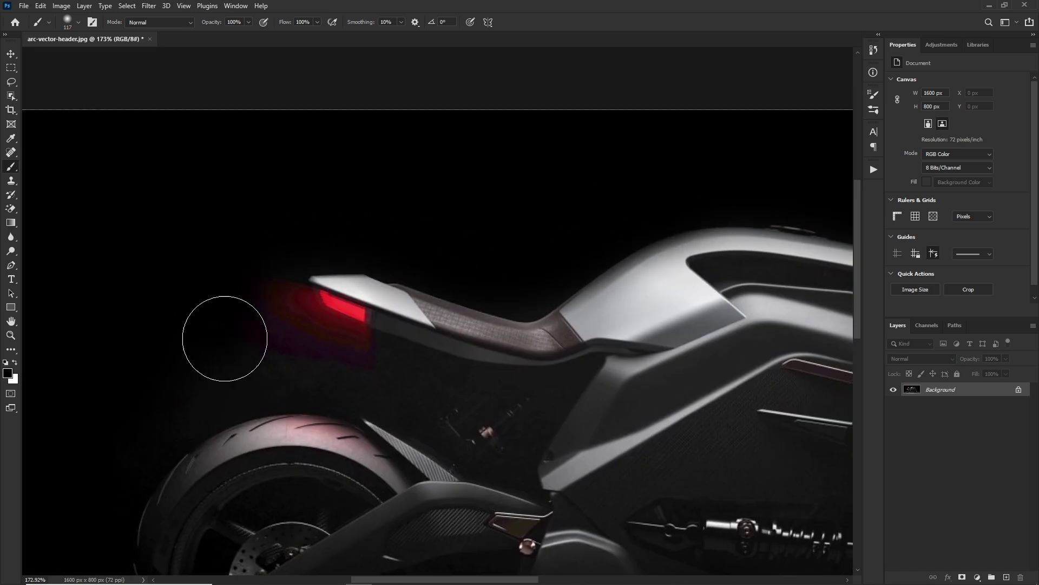
Enlarge the brush and paint the outer floor black, leaving a soft-edged patch of ground beneath the motorcycle.
scroll(116, 450, "down", 2)
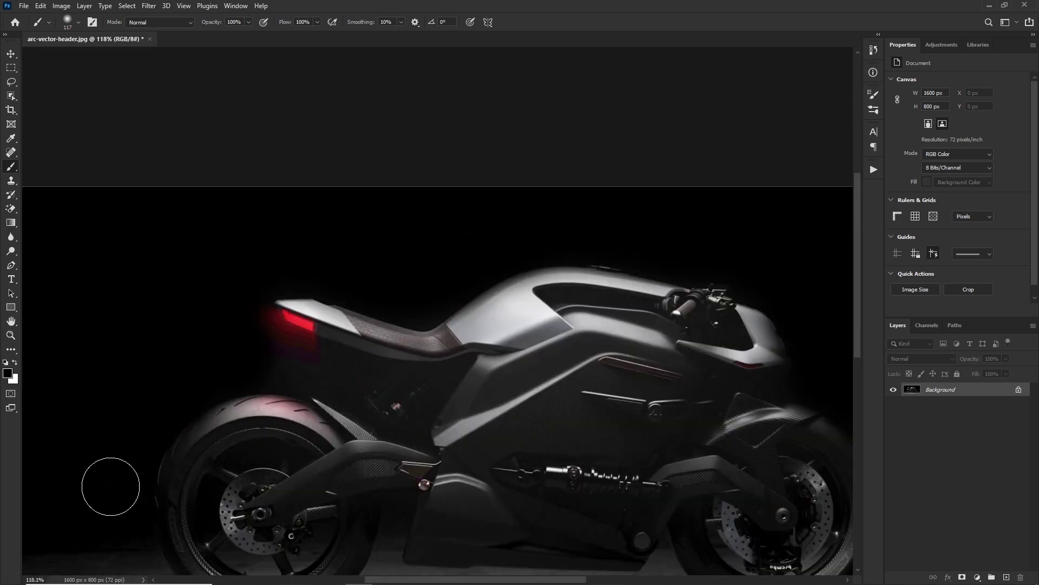
left_click(67, 22)
left_click_drag(101, 57, 111, 57)
left_click_drag(214, 337, 188, 346)
scroll(372, 207, "down", 2)
mouse_move(123, 389)
left_mouse_down()
mouse_move(94, 394)
mouse_move(101, 468)
mouse_move(333, 501)
mouse_move(745, 493)
mouse_move(785, 379)
mouse_move(722, 361)
mouse_move(769, 380)
mouse_move(722, 485)
mouse_move(661, 505)
mouse_move(543, 516)
mouse_move(297, 507)
mouse_move(642, 491)
mouse_move(319, 501)
mouse_move(106, 466)
mouse_move(135, 373)
mouse_move(132, 470)
mouse_move(442, 515)
mouse_move(735, 475)
mouse_move(753, 389)
mouse_move(705, 363)
mouse_move(734, 483)
mouse_move(490, 502)
mouse_move(145, 482)
left_mouse_up()
Add a new empty layer above the Background layer.
left_click(10, 54)
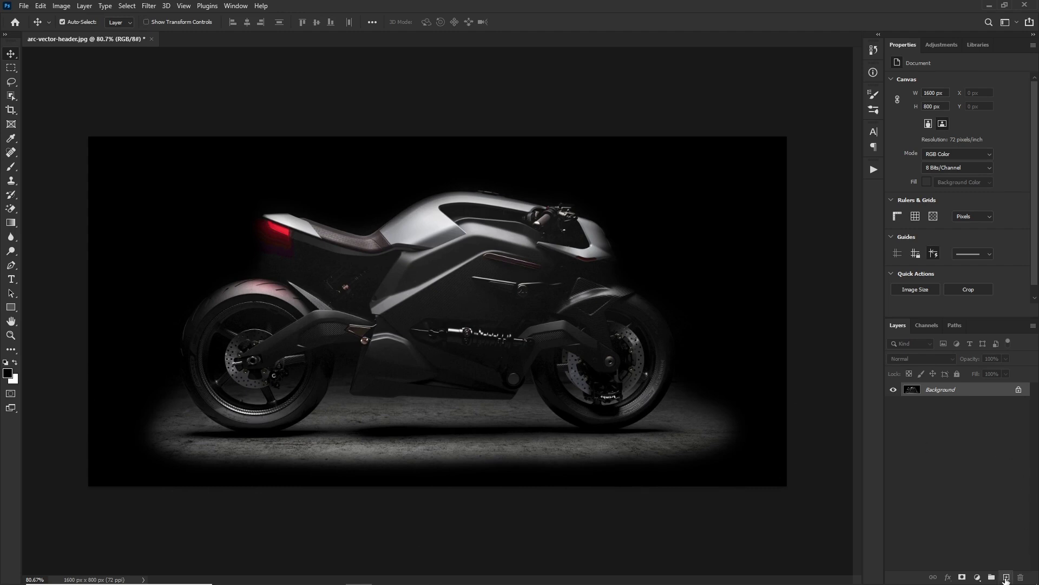
left_click(1006, 578)
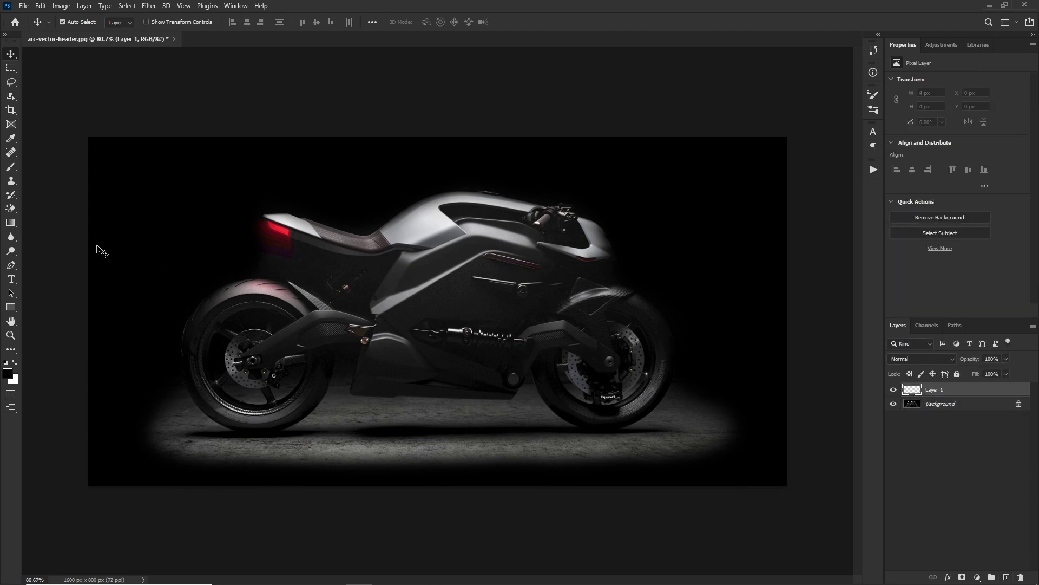
Trace a closed curved Pen path around the motorcycle and its ground patch, leaving a margin of black background.
left_click(8, 267)
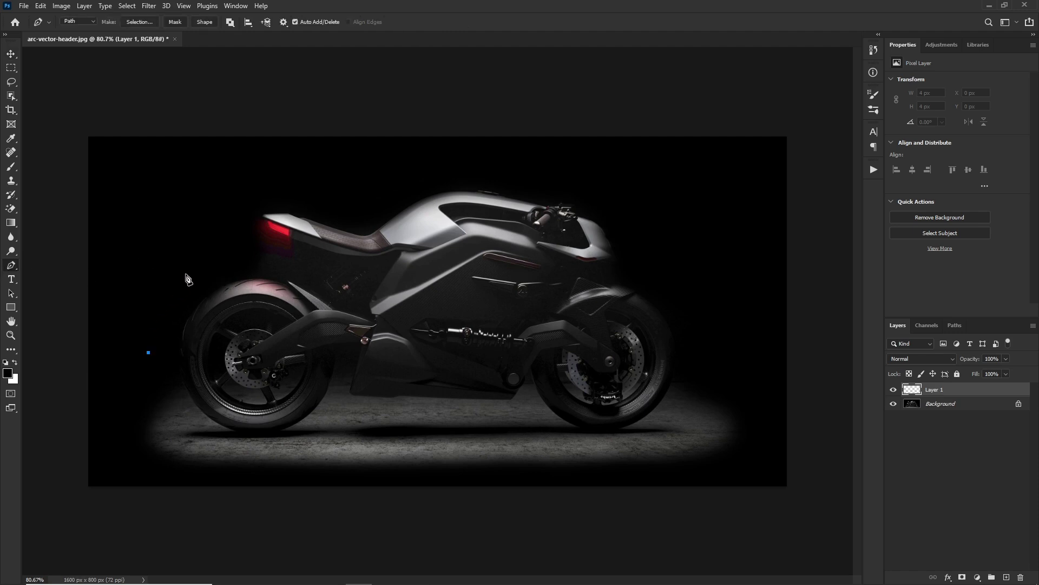
left_click_drag(232, 262, 311, 248)
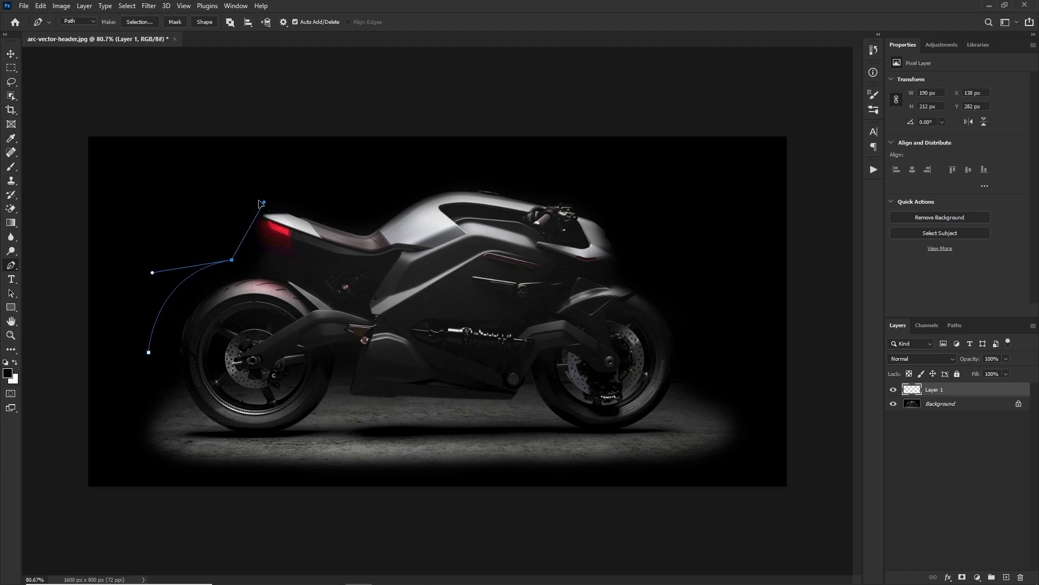
left_click_drag(303, 186, 352, 192)
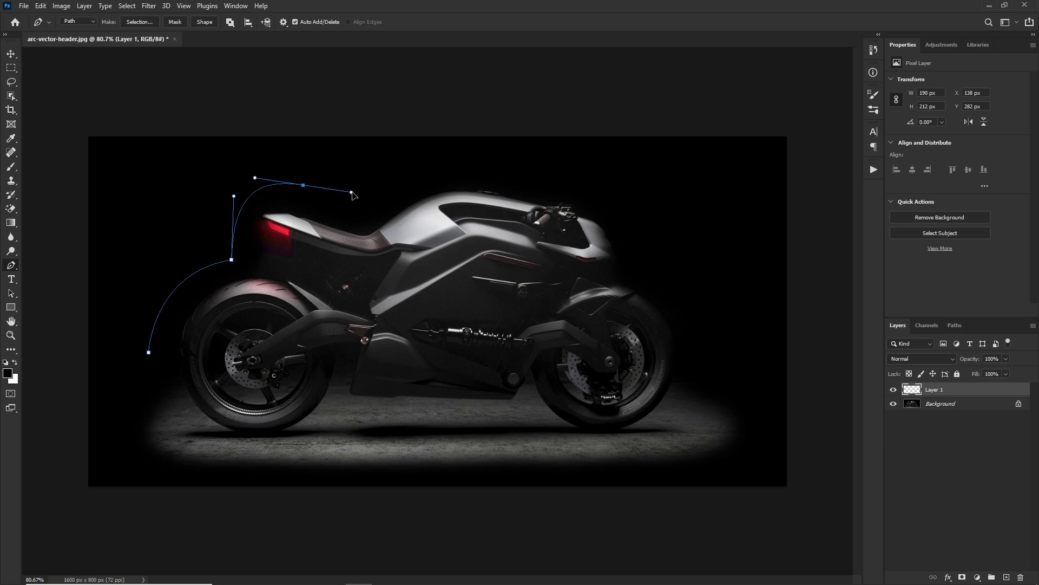
left_click_drag(431, 165, 499, 123)
left_click_drag(632, 215, 651, 248)
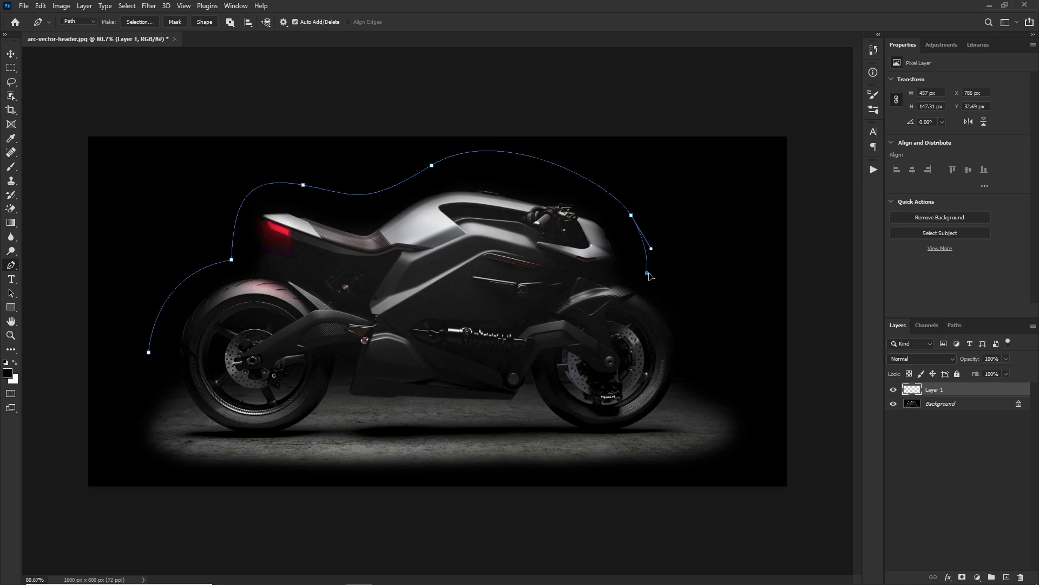
left_click_drag(708, 397, 716, 438)
left_click_drag(709, 360, 724, 434)
left_click_drag(701, 480, 600, 522)
left_click_drag(156, 476, 109, 445)
left_click_drag(148, 353, 182, 306)
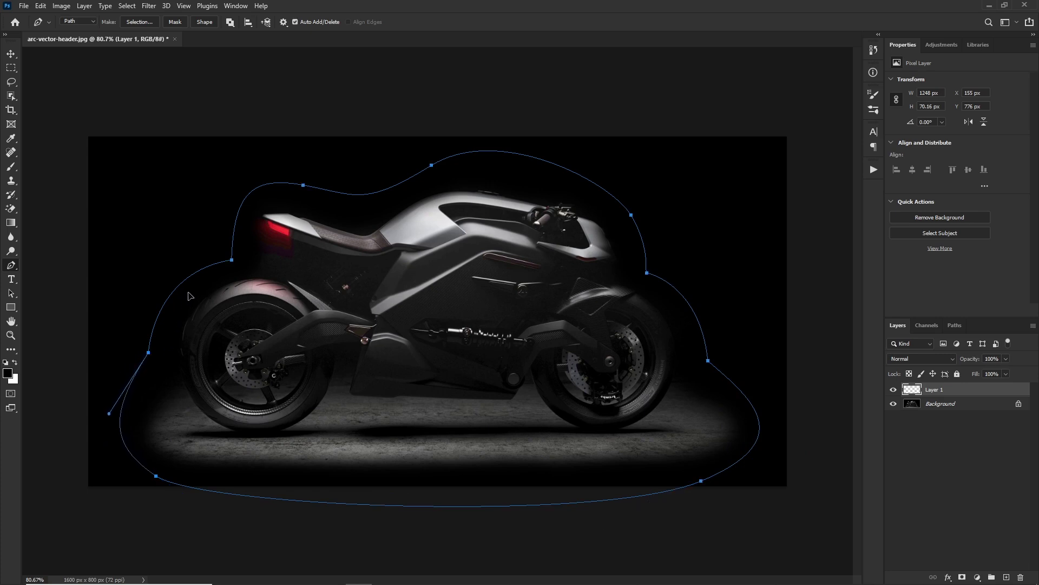
Convert the path into a new anti-aliased selection with 0 px feather and use it to mask the Background layer.
key("v")
left_click(12, 267)
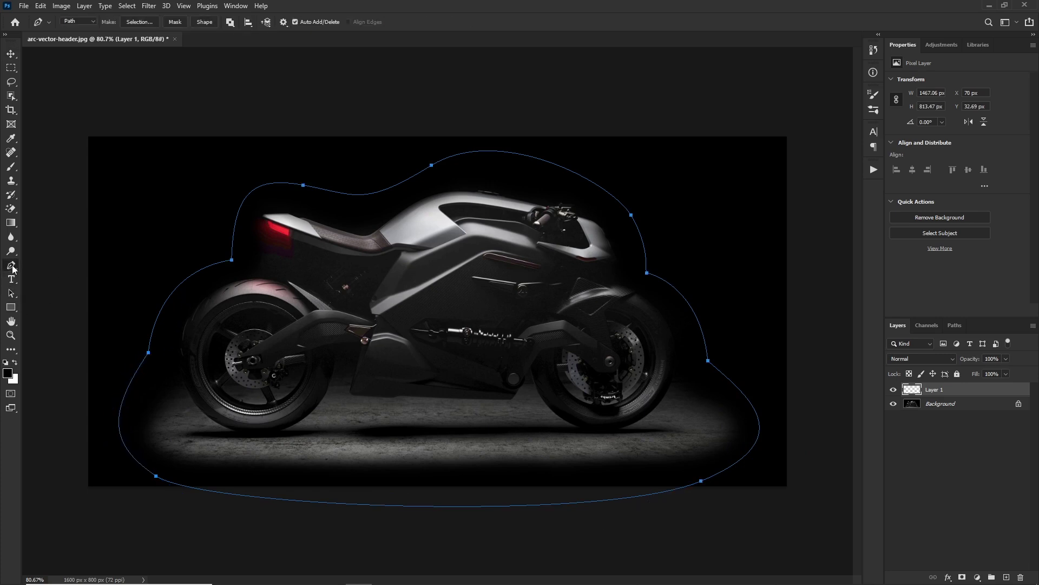
left_click(144, 23)
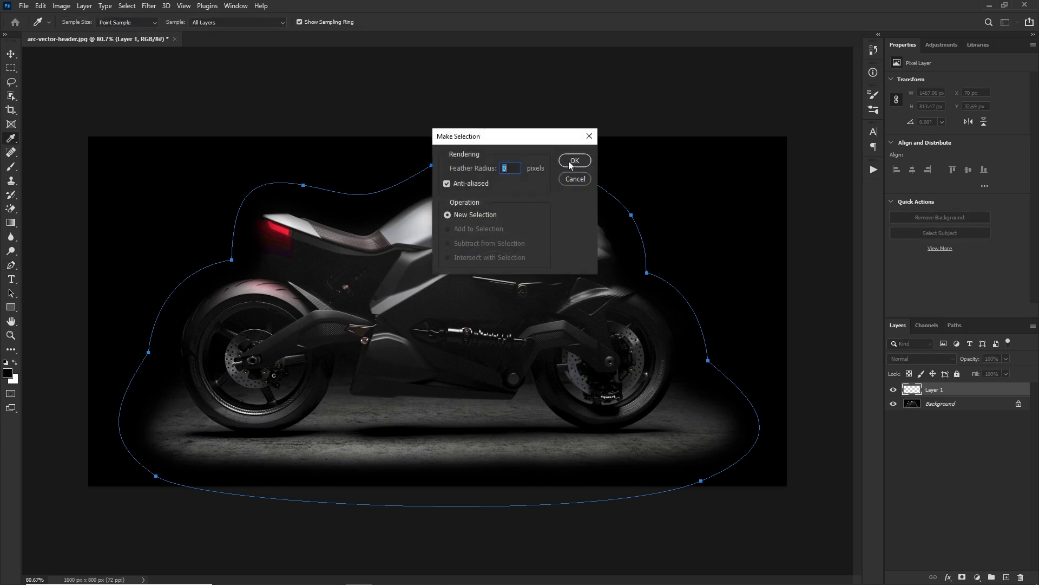
left_click(568, 163)
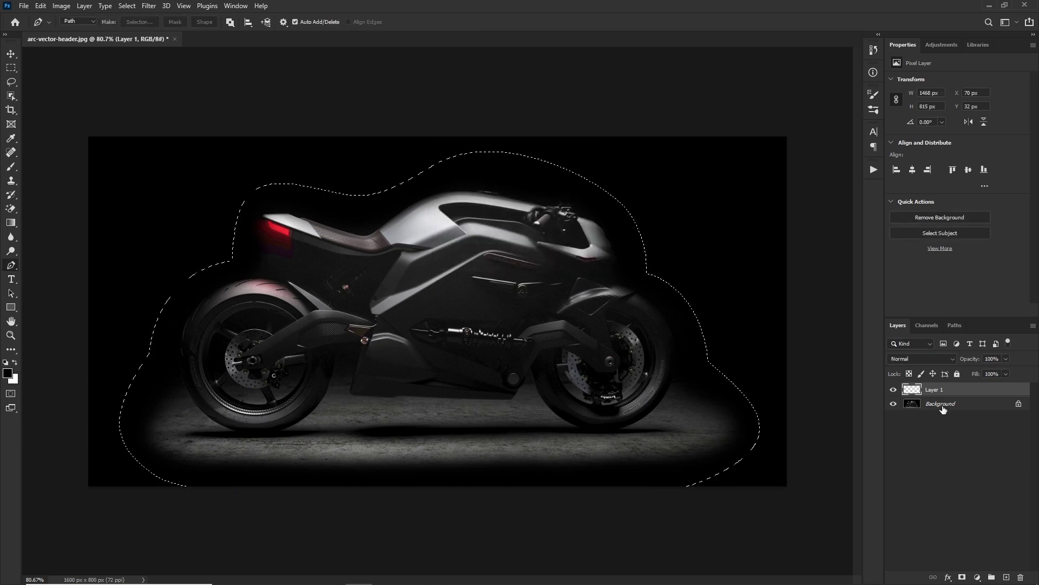
left_click(942, 410)
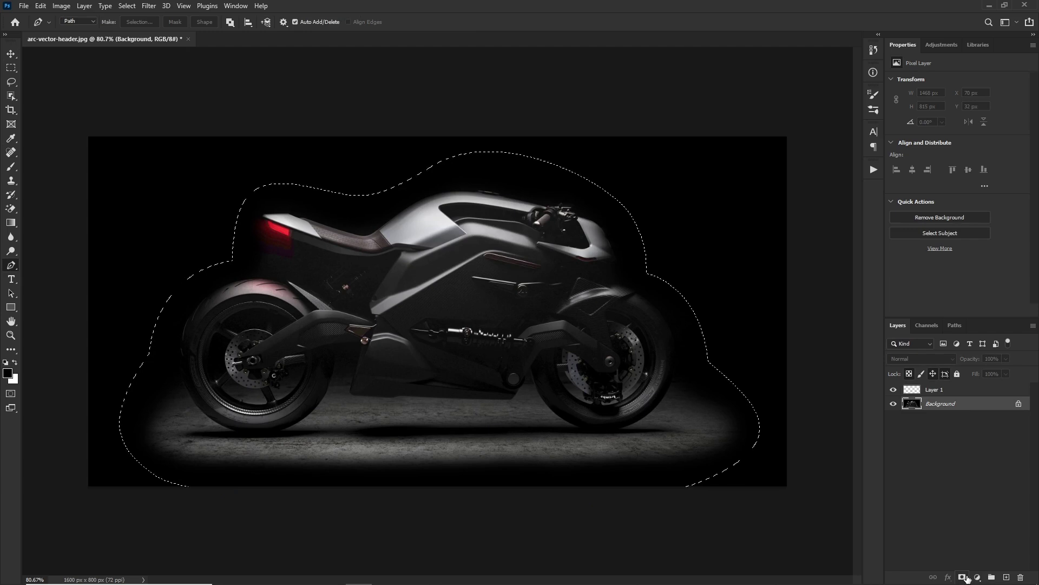
left_click(963, 577)
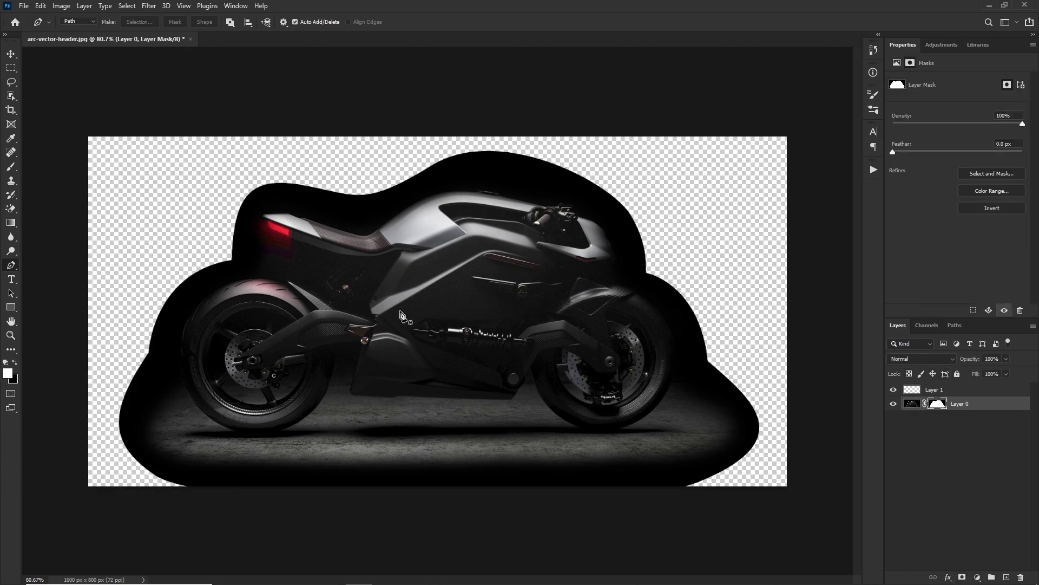
Soften the edges of the motorcycle's layer mask with a Gaussian Blur of 15.3 pixels radius.
left_click(11, 55)
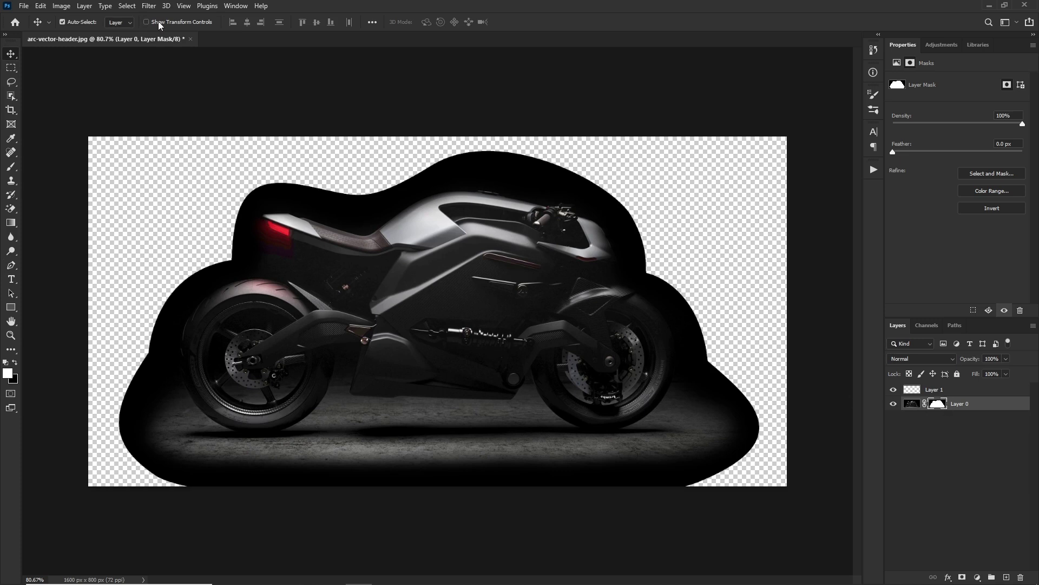
left_click(148, 6)
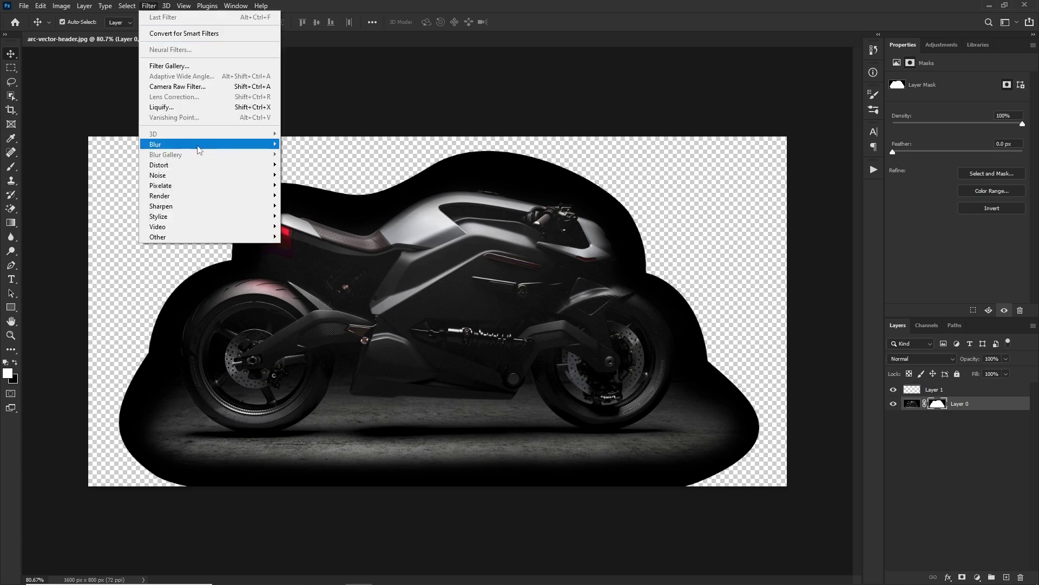
mouse_move(197, 145)
left_click(310, 184)
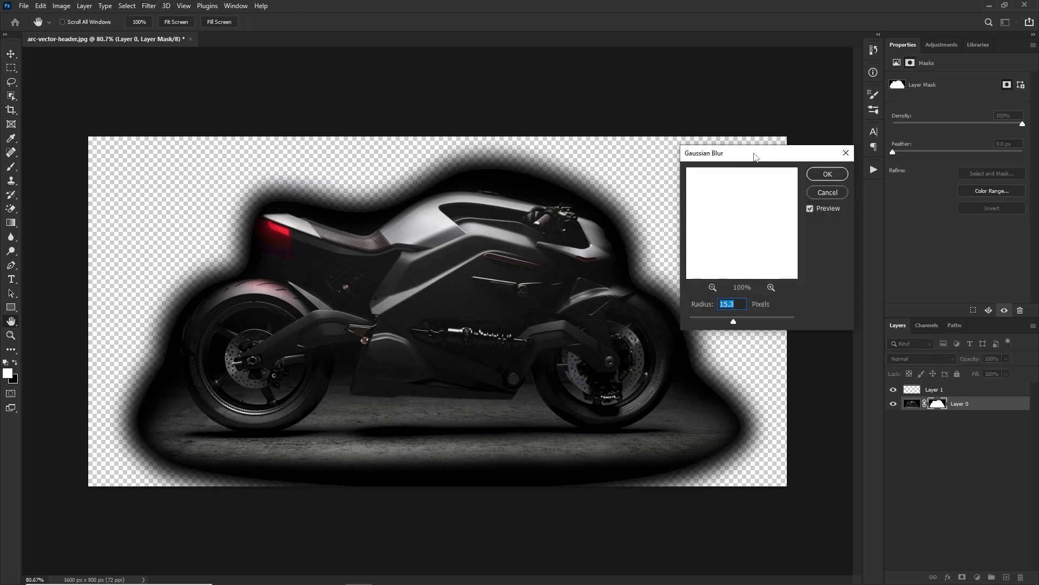
left_click_drag(755, 156, 783, 144)
left_click(855, 162)
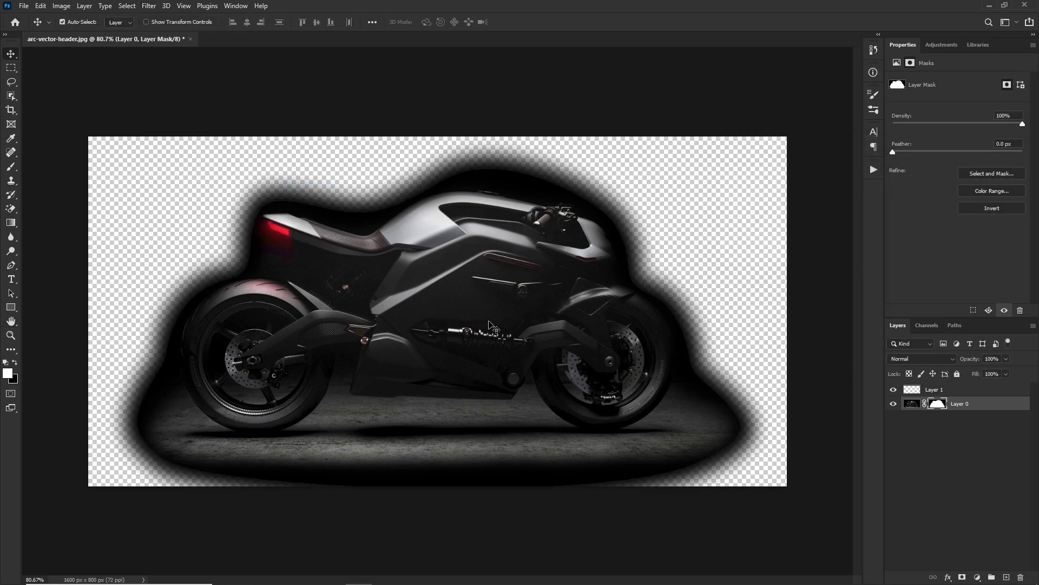
Check the original preview in Save for Web and export the image as a transparent PNG-24 named arc-vector-header-new at 1600 × 800 px.
left_click(23, 6)
mouse_move(81, 163)
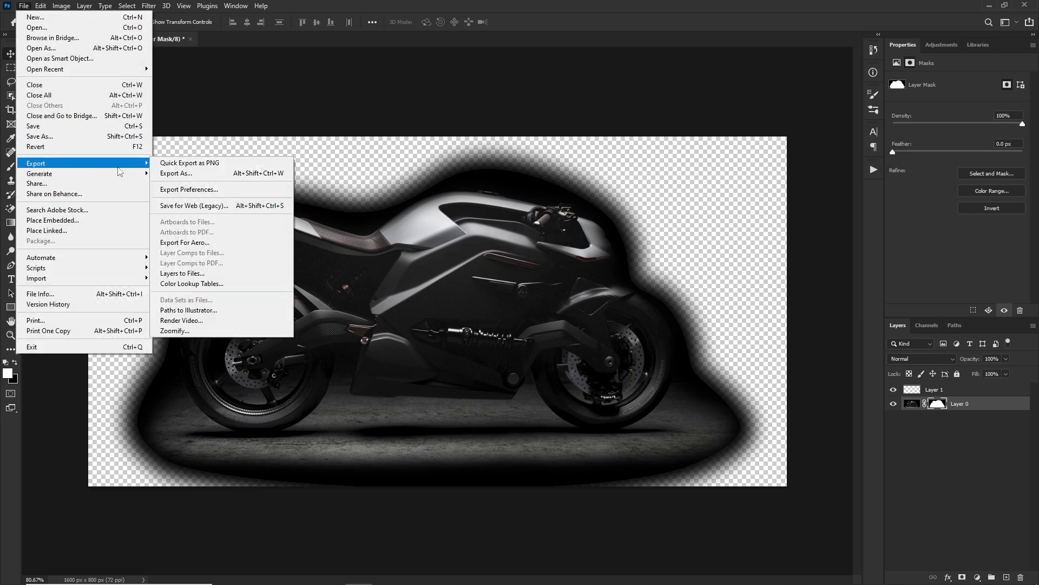
left_click(220, 207)
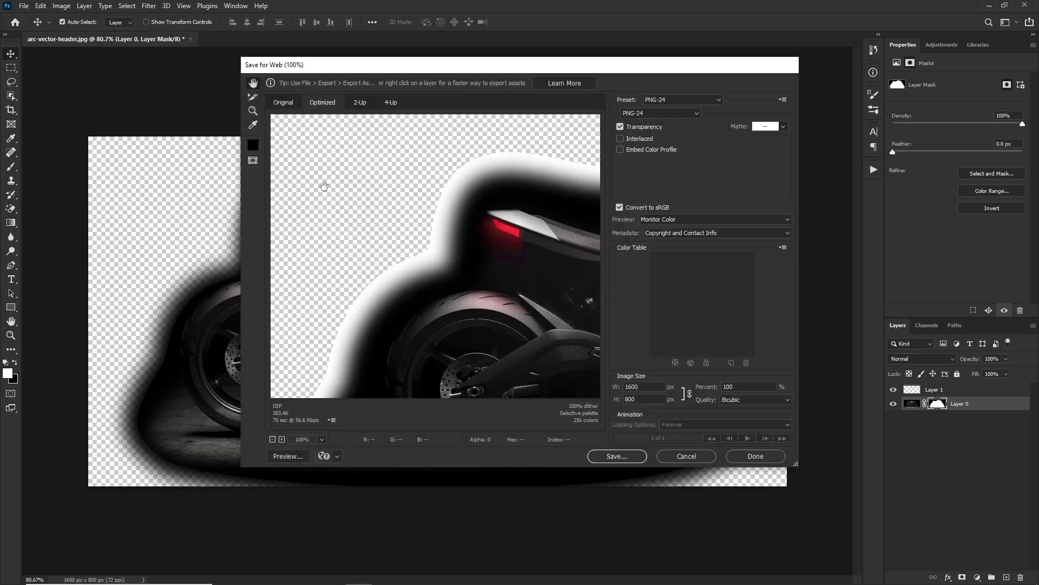
left_click(283, 103)
left_click_drag(560, 310, 381, 290)
left_click_drag(568, 227, 439, 241)
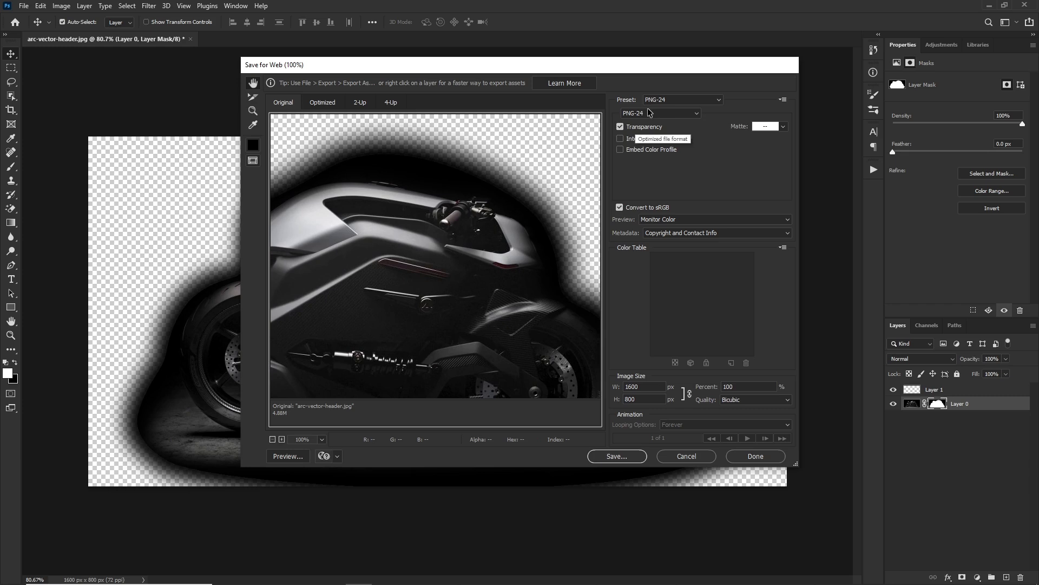
left_click(616, 457)
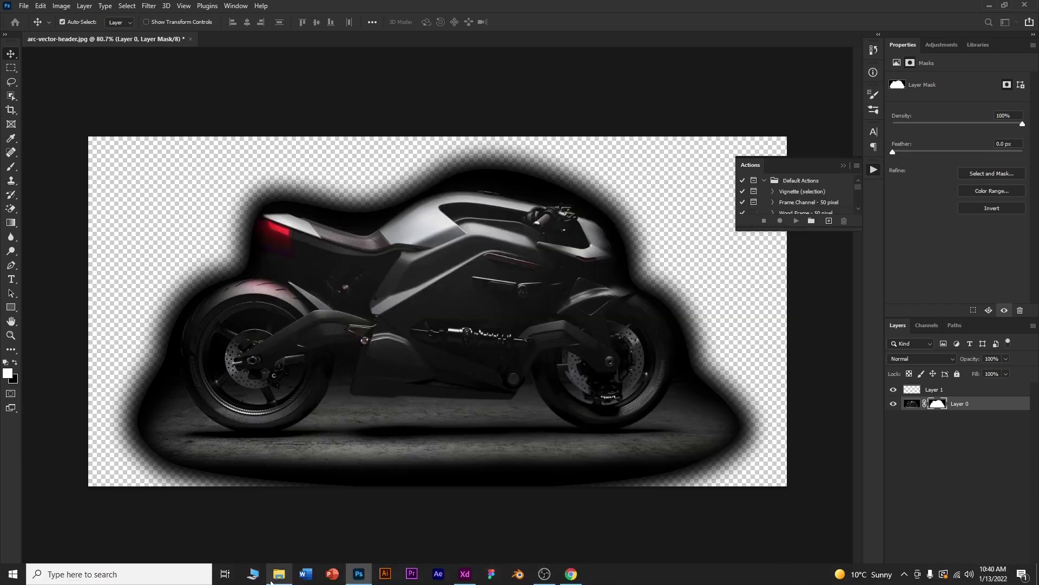
Place the exported arc-vector-header-new image from its folder onto the Web 1920 – 1 artboard in Adobe XD.
left_click(278, 573)
left_click(257, 100)
left_click_drag(248, 86, 574, 138)
left_click_drag(753, 298, 527, 341)
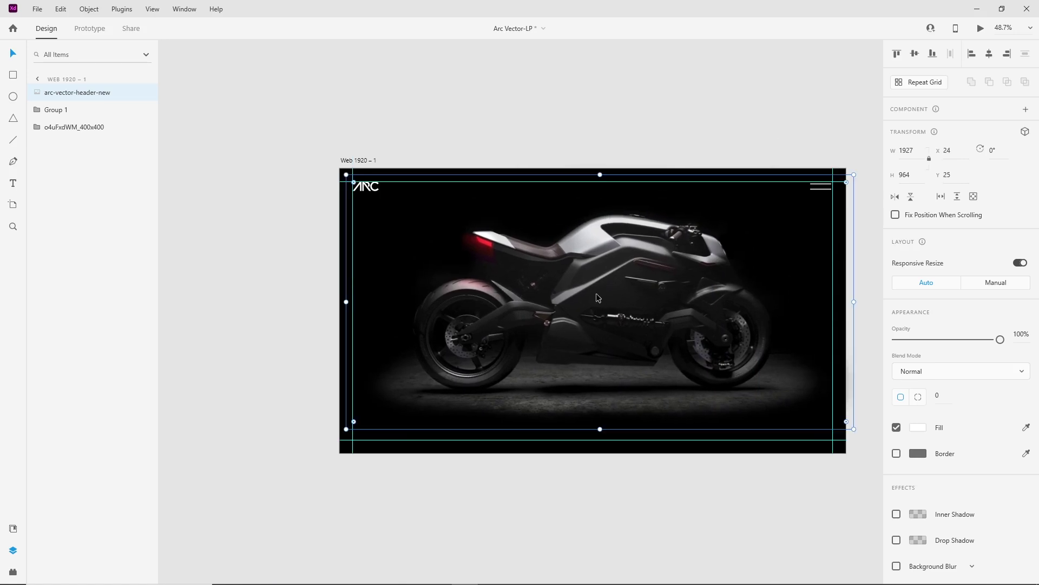
Set the motorcycle image's width to 1400, centre it horizontally and shift it somewhat below the artboard's middle.
left_click(911, 158)
type("1400")
key("Return")
left_click_drag(568, 322, 568, 325)
left_click(989, 54)
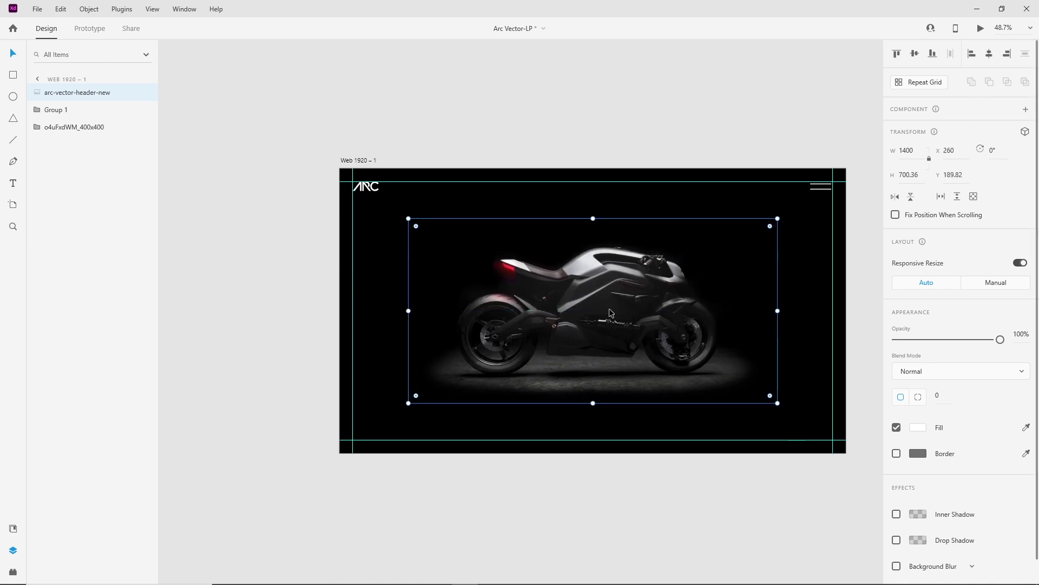
left_click_drag(611, 312, 615, 327)
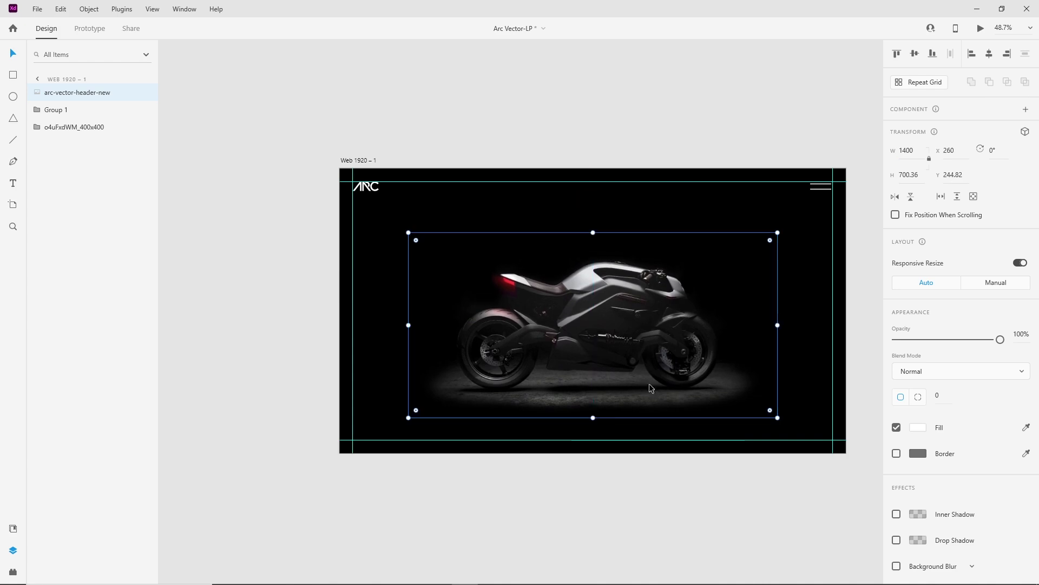
left_click(590, 475)
left_click_drag(576, 287, 580, 288)
left_click(574, 72)
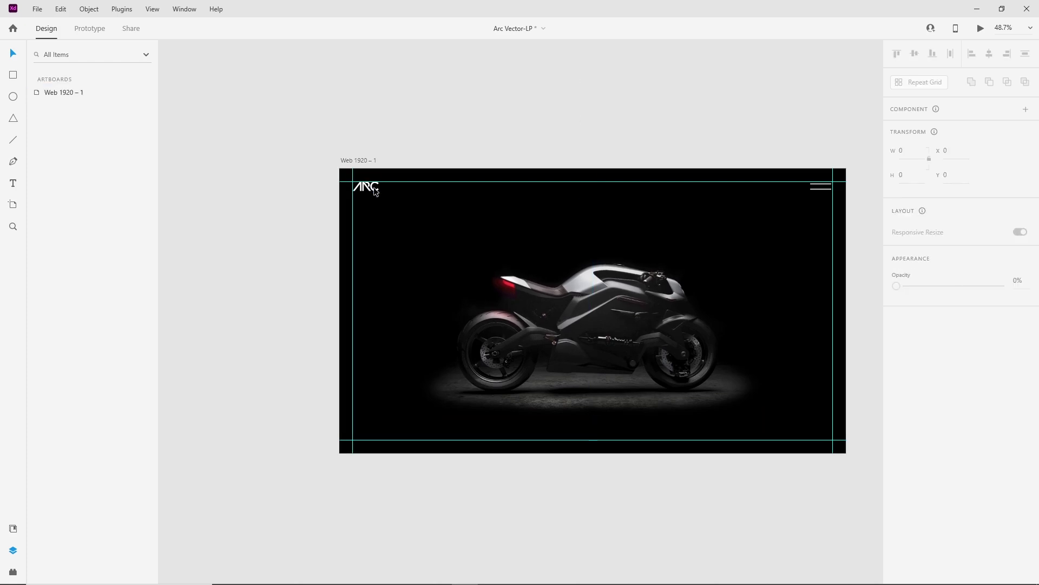
Duplicate the ARC logo, enlarge it to about 897 × 330 and centre it behind the upper part of the motorcycle.
left_click_drag(375, 194, 565, 352)
left_click_drag(400, 297, 557, 258)
left_click_drag(672, 272, 727, 300)
left_click_drag(637, 221, 614, 218)
left_click_drag(706, 291, 705, 290)
left_click_drag(642, 232, 649, 233)
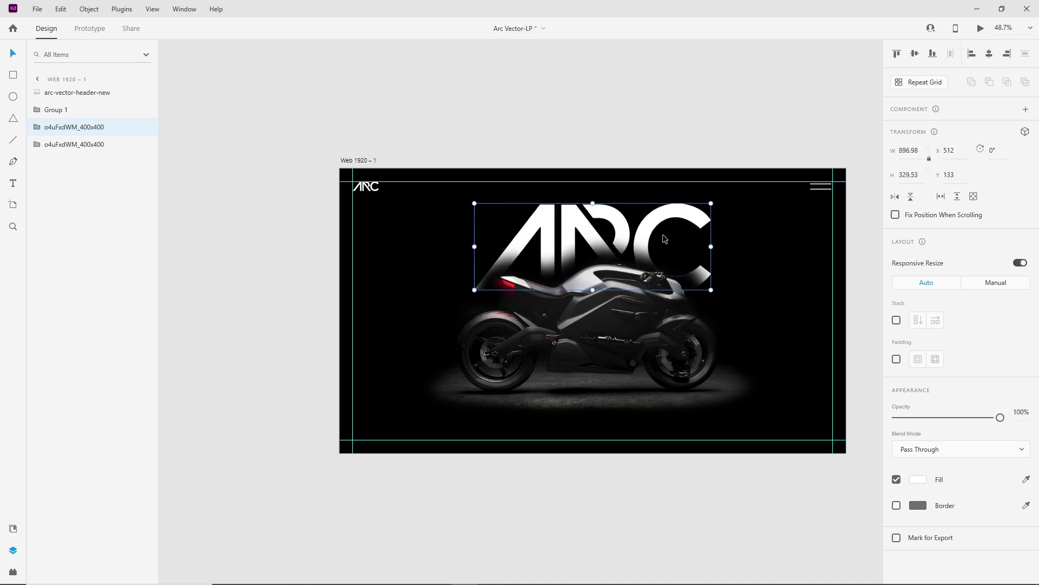
Replace the large ARC logo's fill with a size 5 red border, sampling the colour from the tail light.
left_click(896, 505)
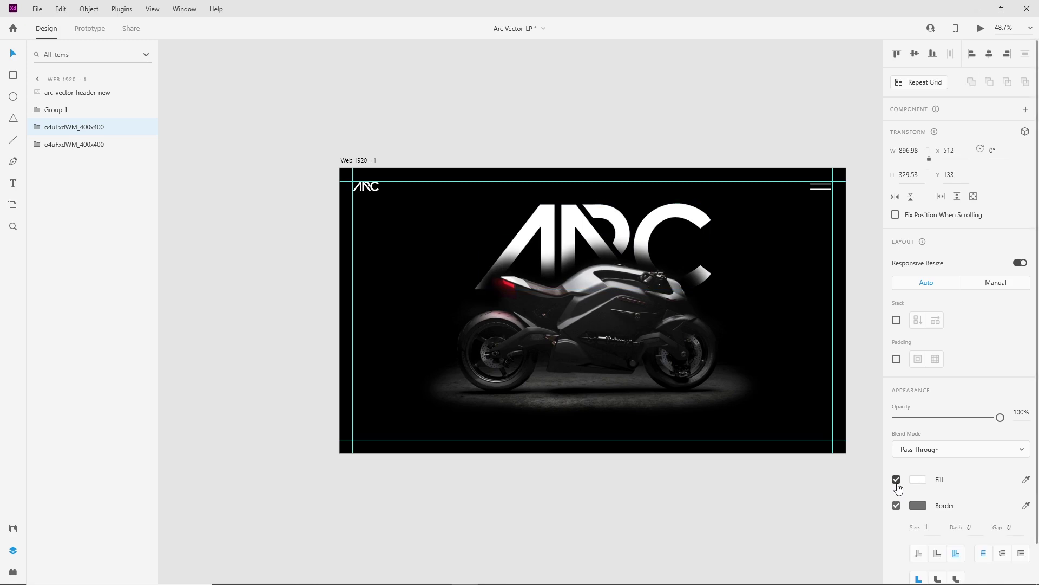
left_click(897, 479)
left_click(919, 505)
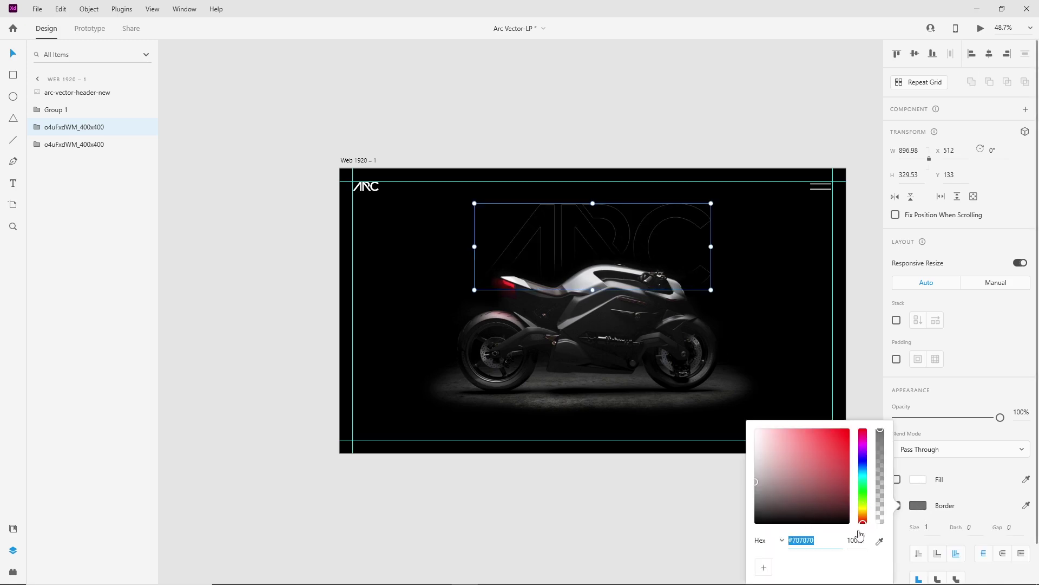
left_click(880, 540)
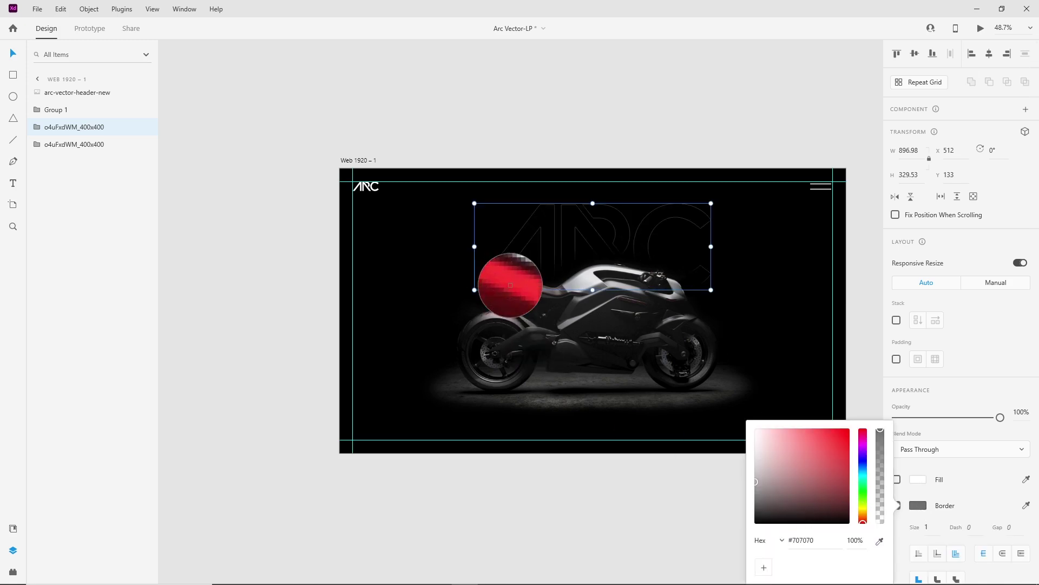
left_click(509, 284)
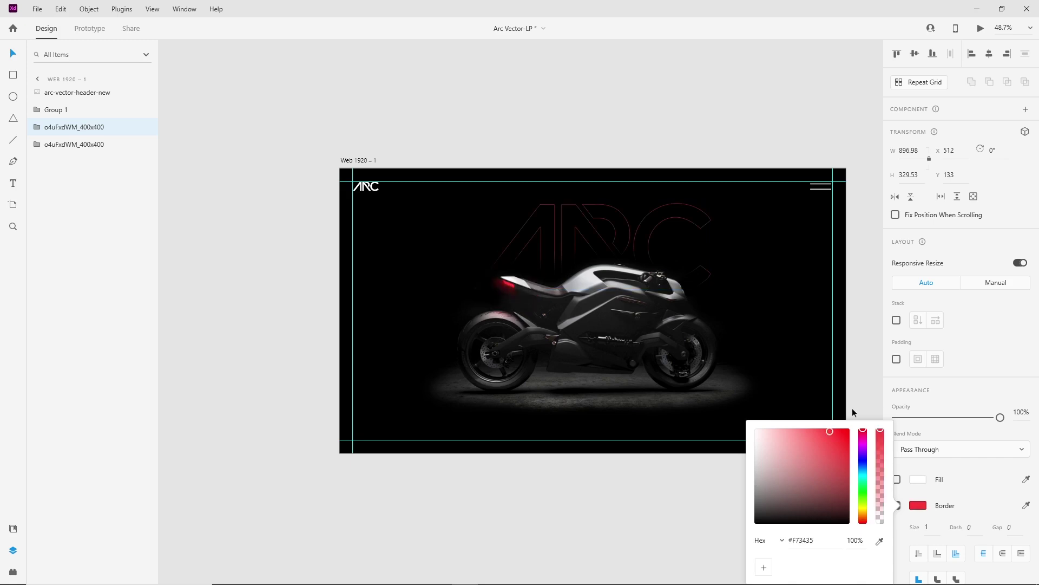
left_click(922, 510)
type("5")
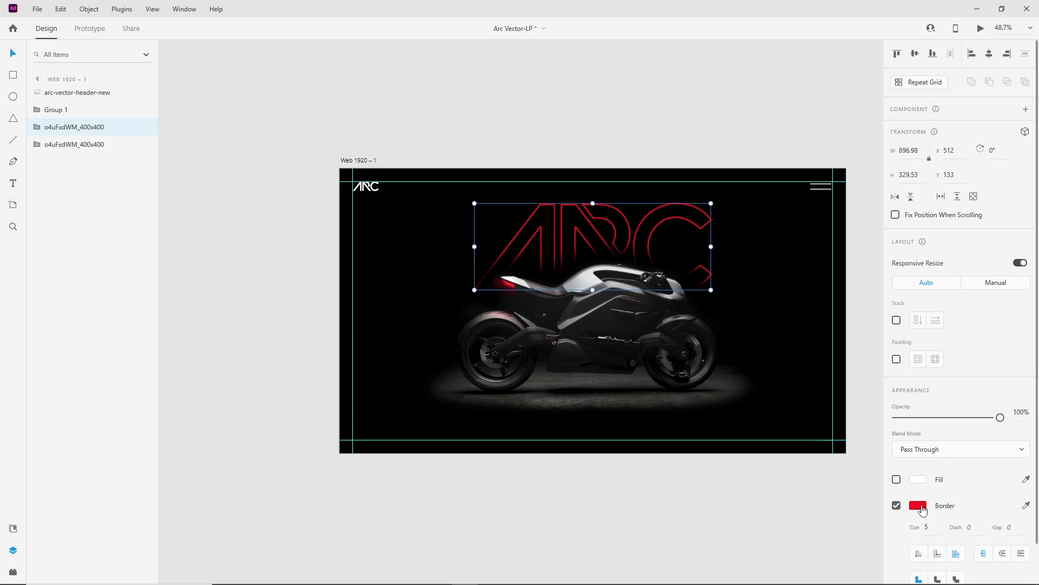
Set the opacity of the large outlined ARC logo to 18%.
left_click(1024, 413)
type("18")
key("Return")
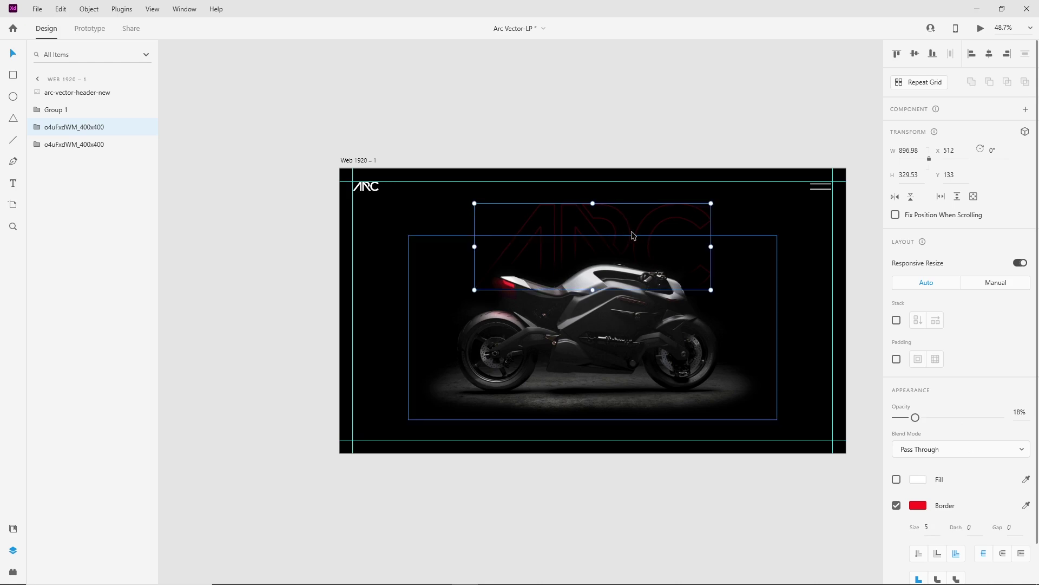
left_click(720, 86)
Nudge the motorcycle image slightly lower on the artboard.
left_click_drag(612, 323, 573, 313)
left_click(572, 314)
left_click(522, 436)
Start an empty text object above the motorcycle, near the top edge of the large ARC outline.
scroll(557, 352, "up", 1)
left_click(13, 183)
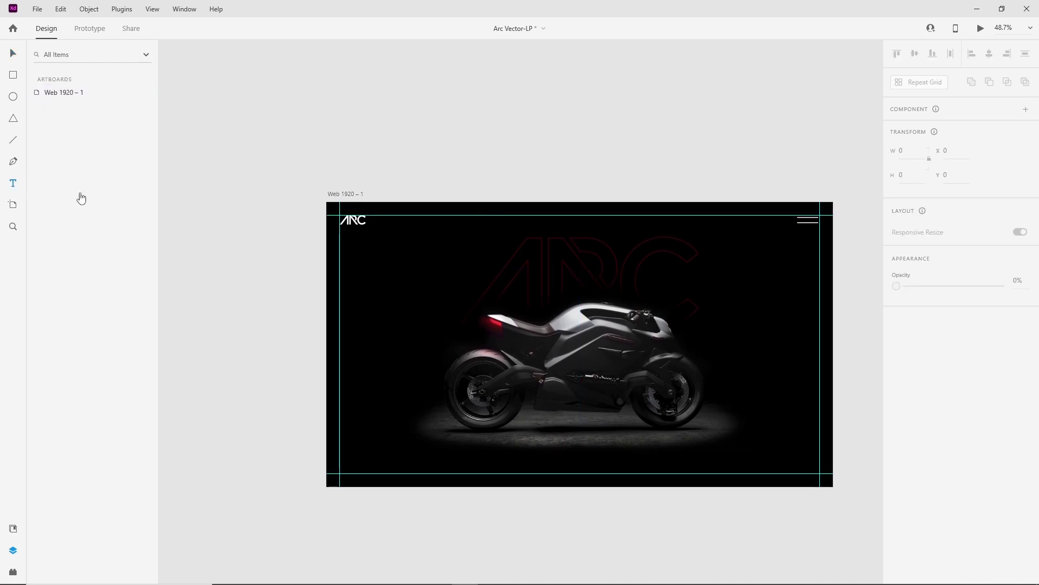
left_click(517, 232)
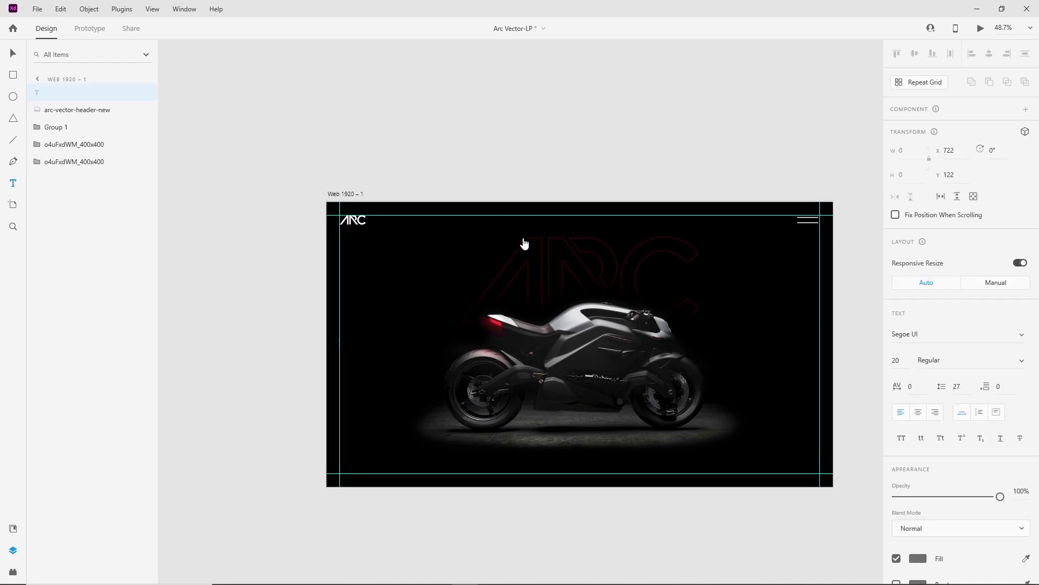
Switch to Chrome and copy the words "THE ARC VECTOR" from the introduction on Arc's Vector page.
left_click(571, 574)
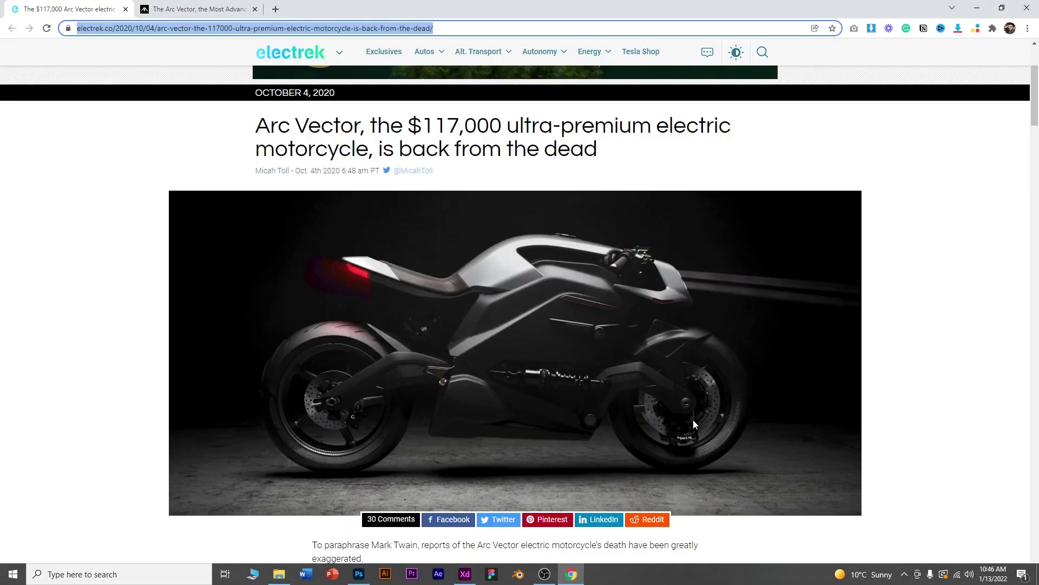
left_click(187, 5)
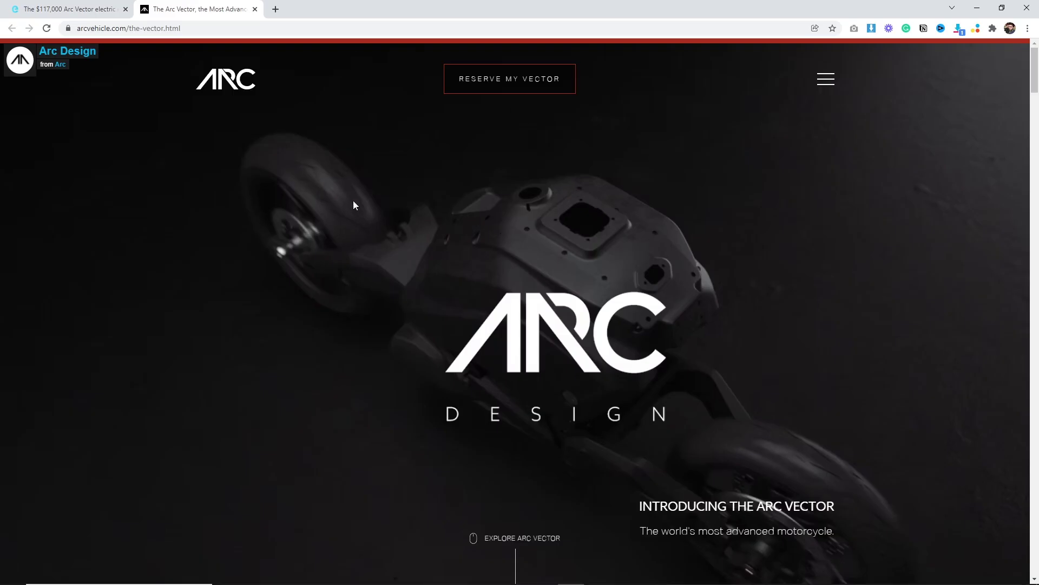
scroll(781, 448, "down", 2)
left_click_drag(732, 397, 834, 396)
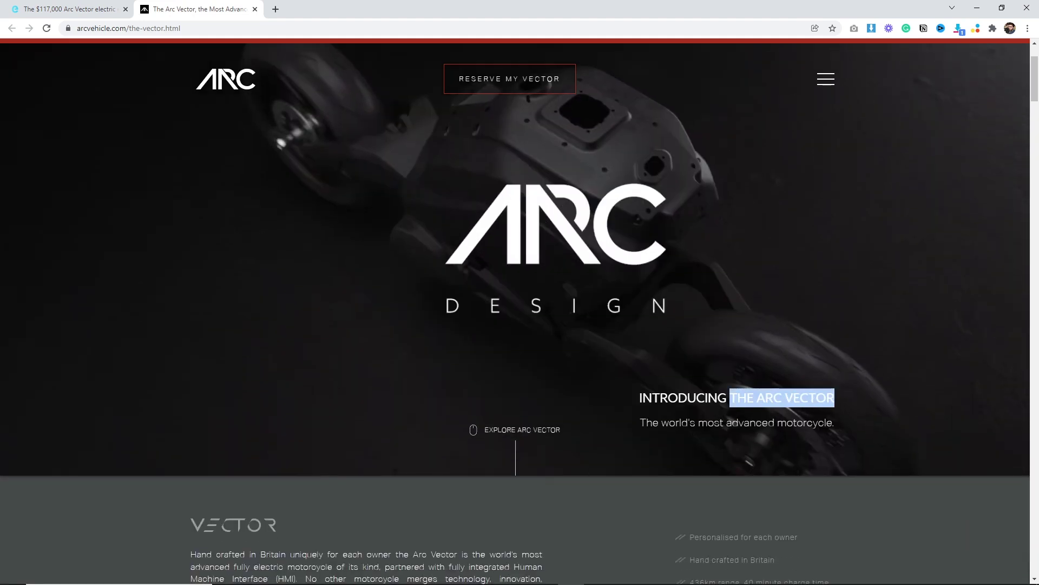
key("ctrl+c")
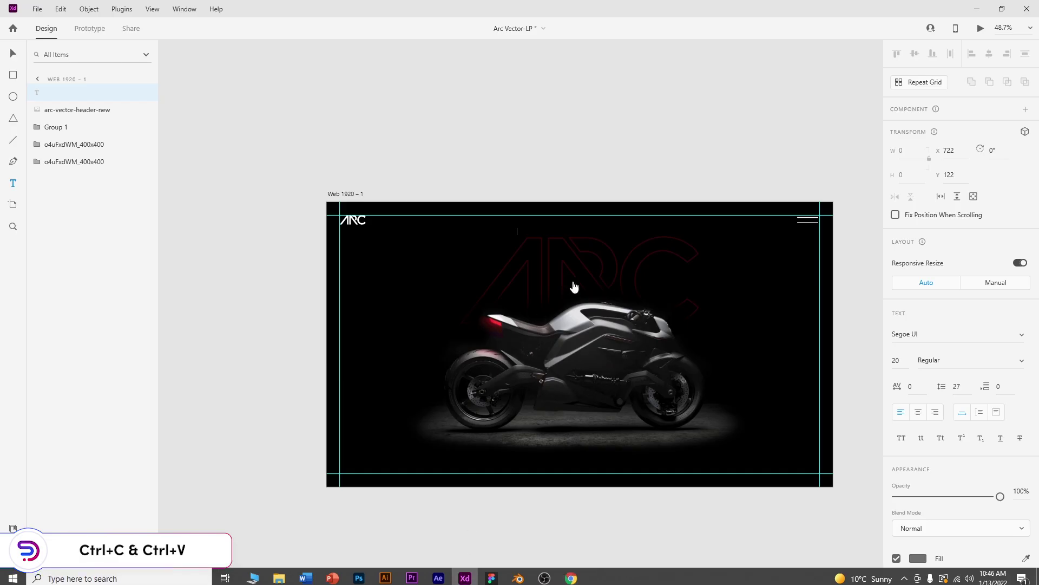
Paste "THE ARC VECTOR" as the headline, fill it with white and set its font size to 90.
left_click(13, 52)
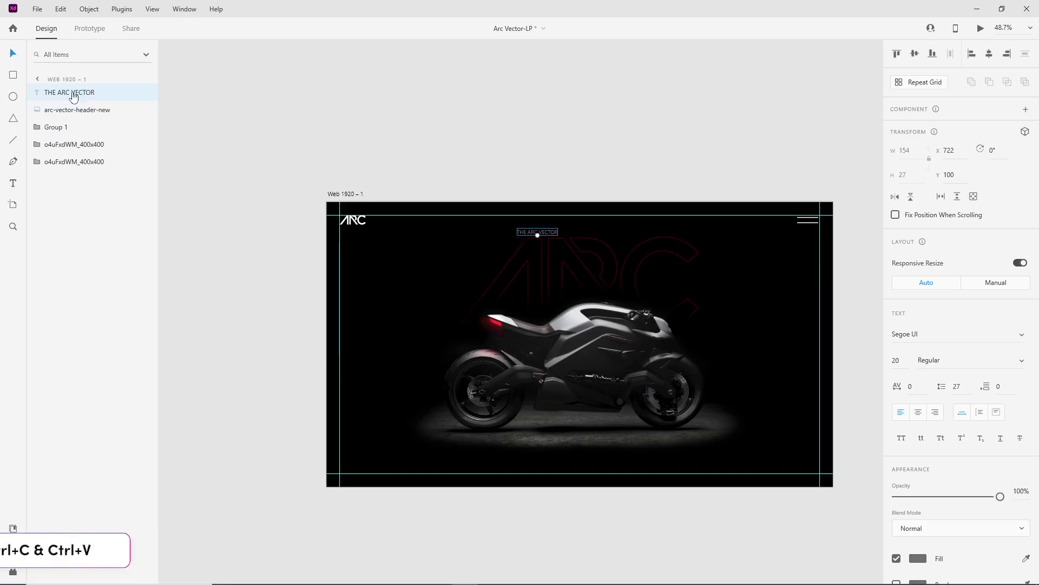
left_click(919, 564)
left_click_drag(812, 500, 729, 416)
left_click(898, 361)
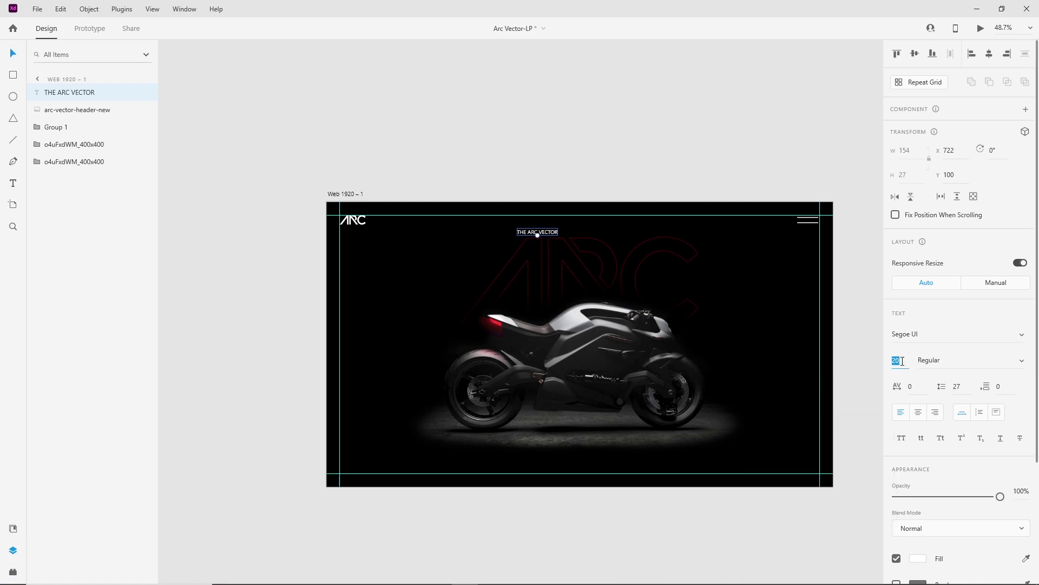
type("90")
key("Return")
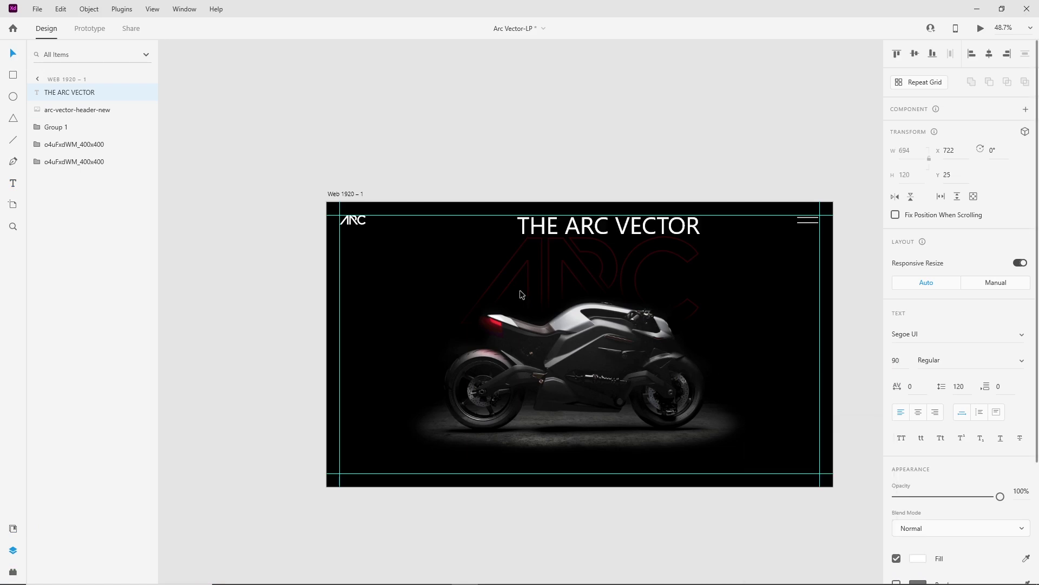
Set the headline's font to High Speed and centre it horizontally above the motorcycle at X 420, Y 181.
left_click_drag(629, 230, 604, 265)
left_click(922, 335)
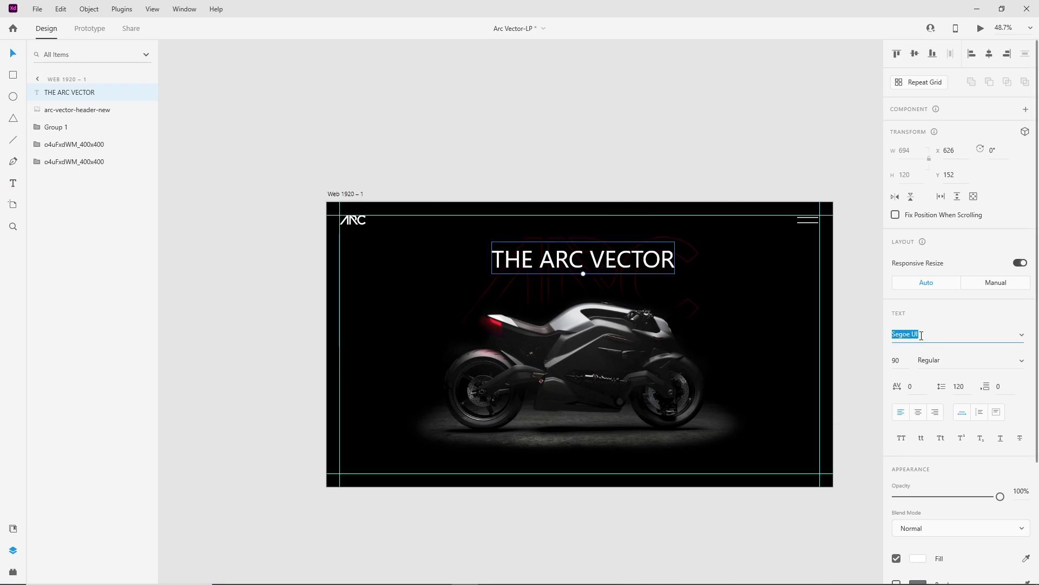
type("High Speed")
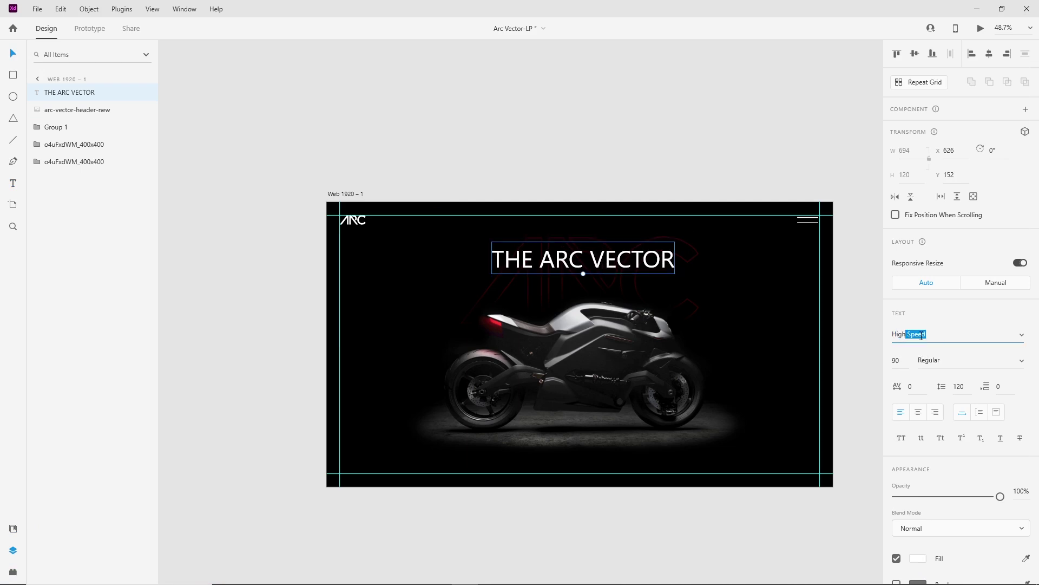
key("Return")
left_click_drag(674, 266, 610, 262)
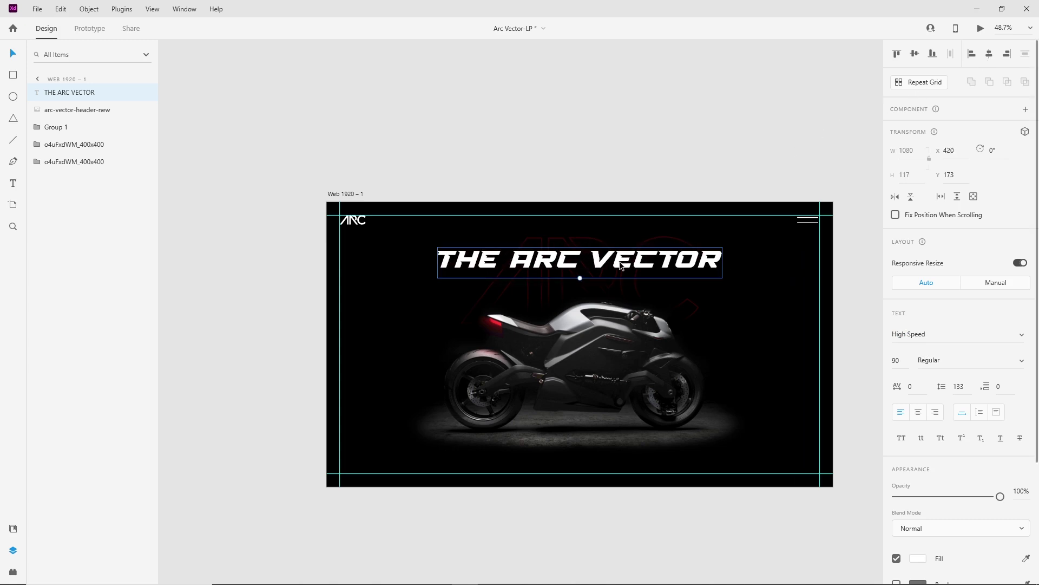
left_click_drag(621, 264, 621, 266)
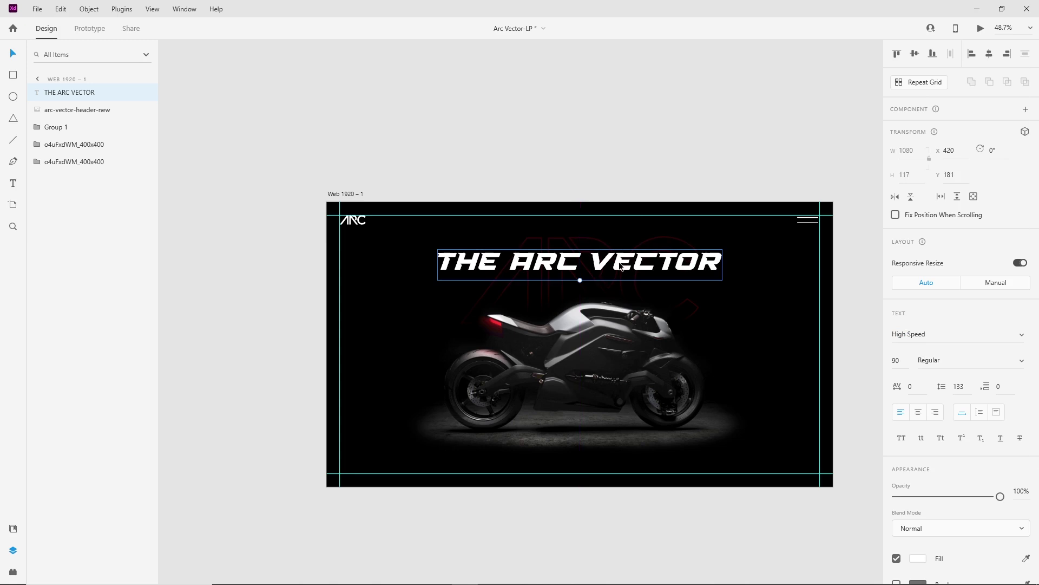
Switch to Chrome and copy "The world's most advanced motorcycle." from the introduction on Arc's Vector page.
left_click(442, 145)
left_click(13, 183)
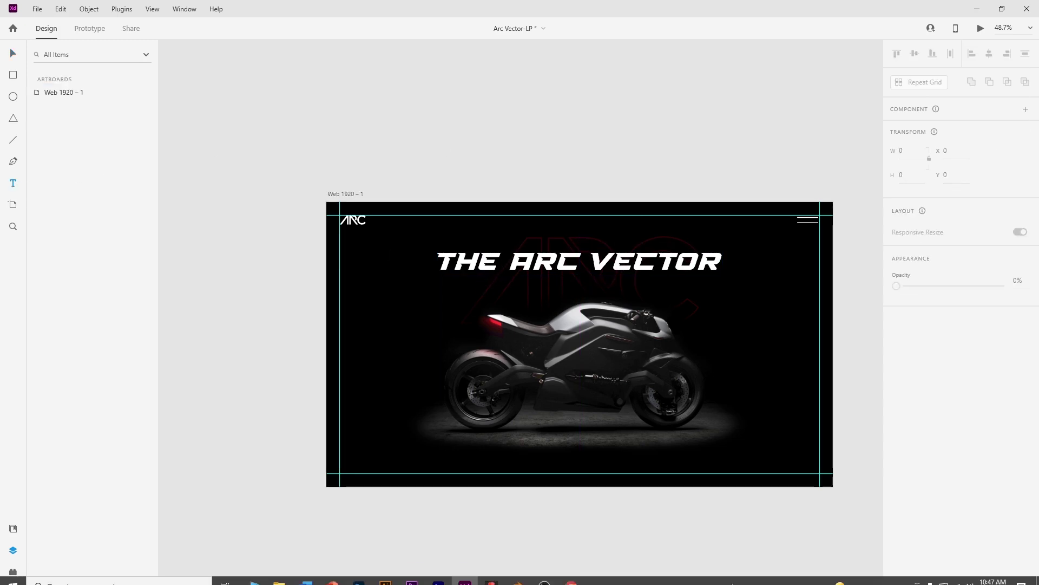
left_click(573, 574)
left_click_drag(641, 423, 819, 422)
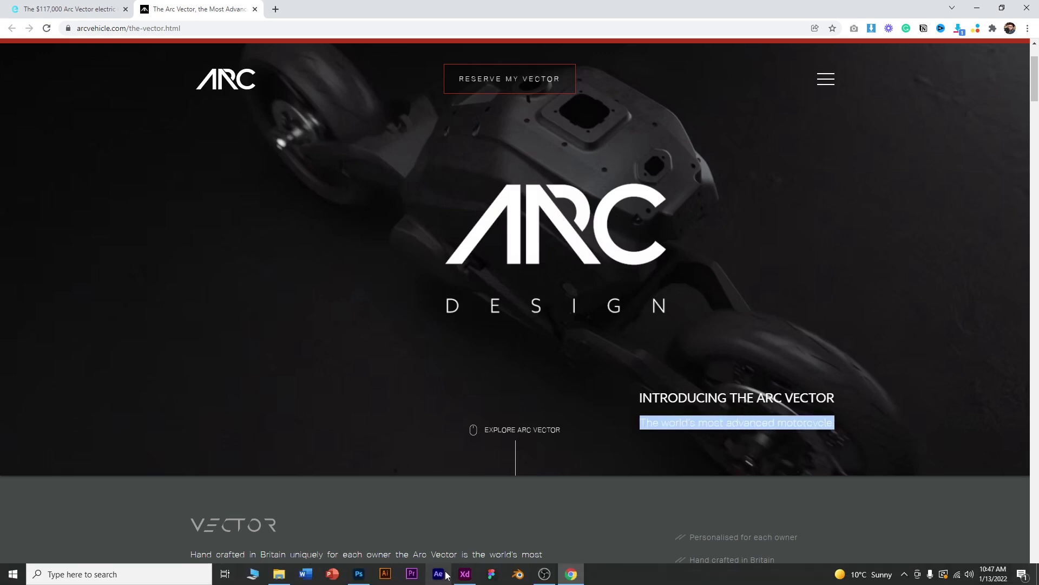
Switch back to Adobe XD and paste "The world's most advanced motorcycle." into an area text box about 825 px wide below the headline.
left_click(465, 574)
left_click(13, 183)
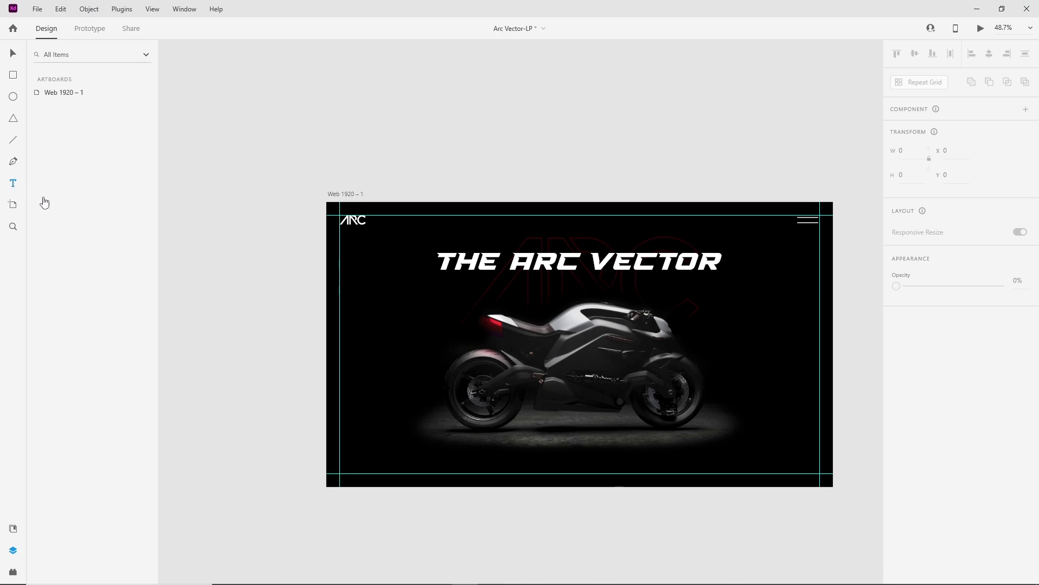
left_click_drag(451, 291, 669, 301)
type("The world's most advanced motorcycle.")
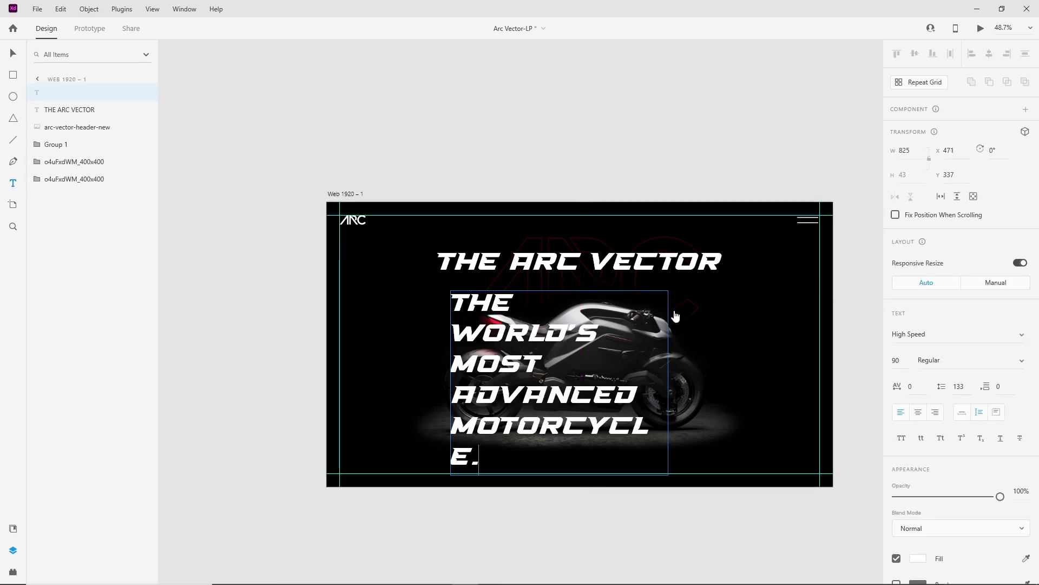
key("Escape")
Set the tagline's font to Sofia Pro at size 30.
left_click(918, 332)
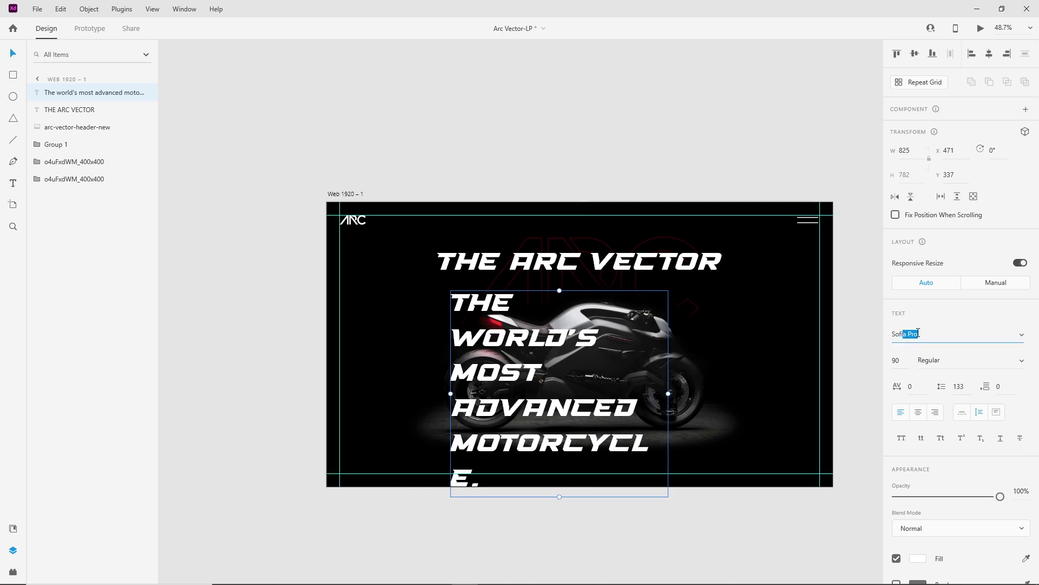
key("Return")
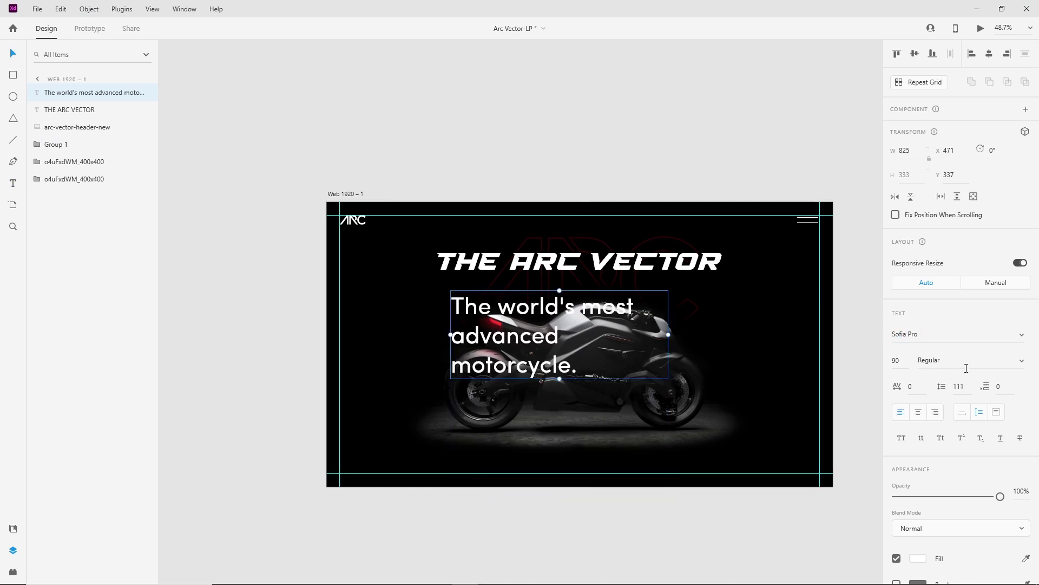
left_click(907, 361)
type("30")
key("Return")
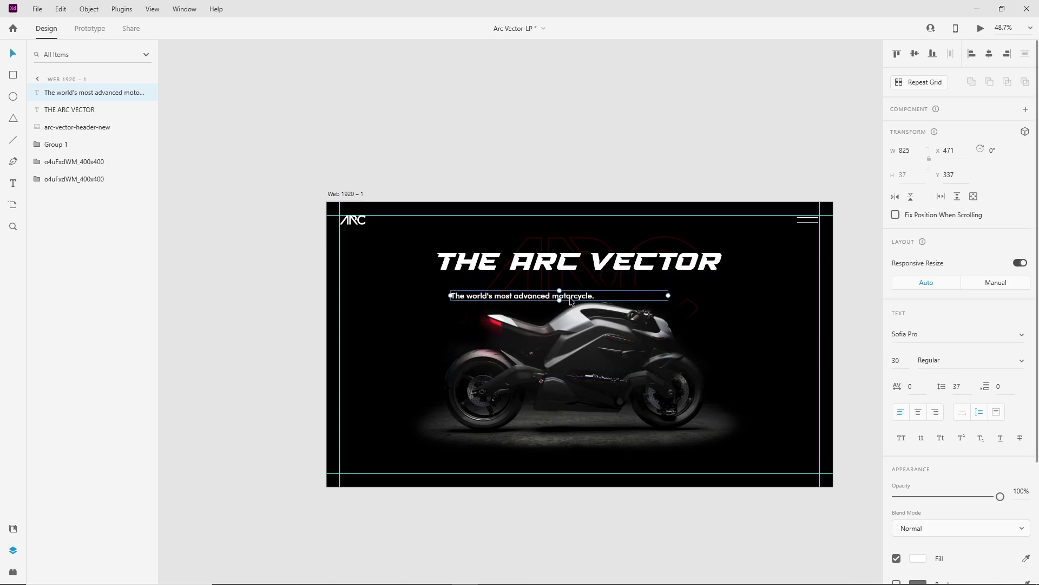
Centre the tagline's text and box on the artboard, place it closer under the headline and group both texts.
left_click(919, 413)
left_click(990, 54)
left_click_drag(621, 300, 606, 268)
left_click(606, 266, "shift")
key("ctrl+g")
Preview the landing page to check the headline, tagline and motorcycle, and close the preview.
left_click(584, 188)
left_click_drag(582, 188, 582, 171)
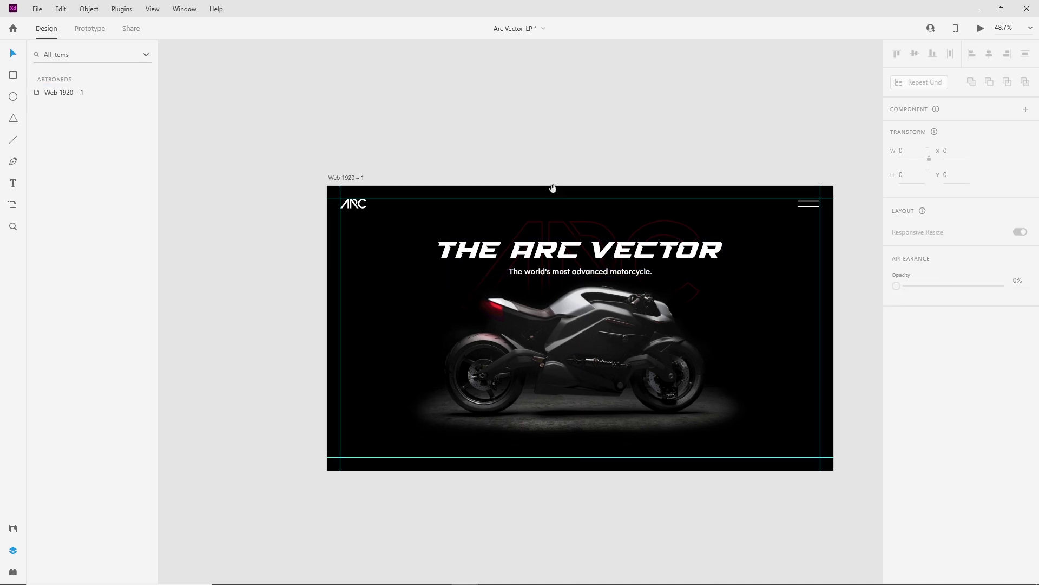
left_click(354, 178)
left_click(982, 28)
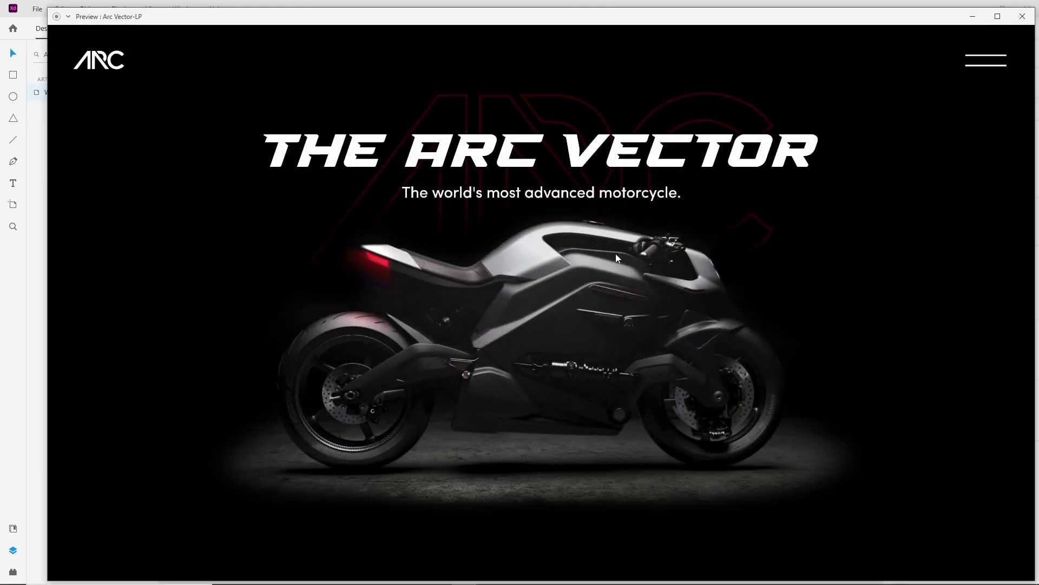
left_click(1023, 16)
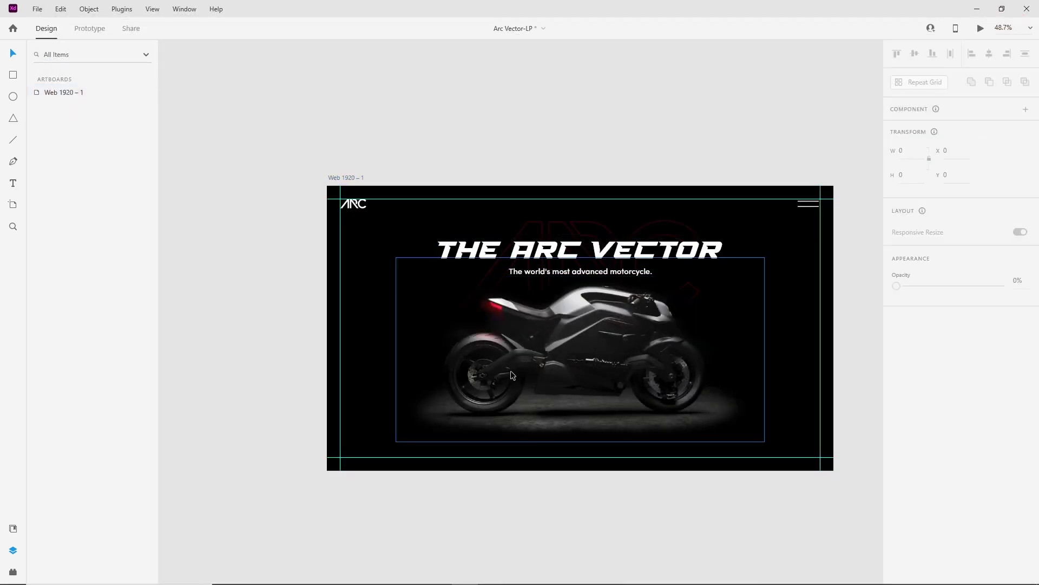
Draw a circle on the rear wheel hub, set its size to 30 × 30 and remove its border.
scroll(476, 374, "up", 10)
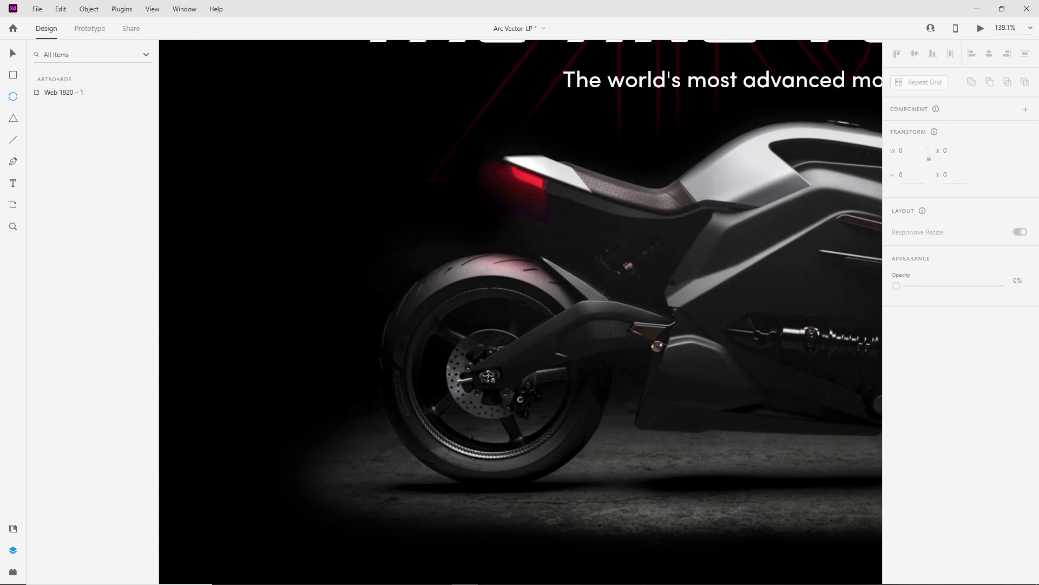
left_click_drag(489, 375, 498, 385)
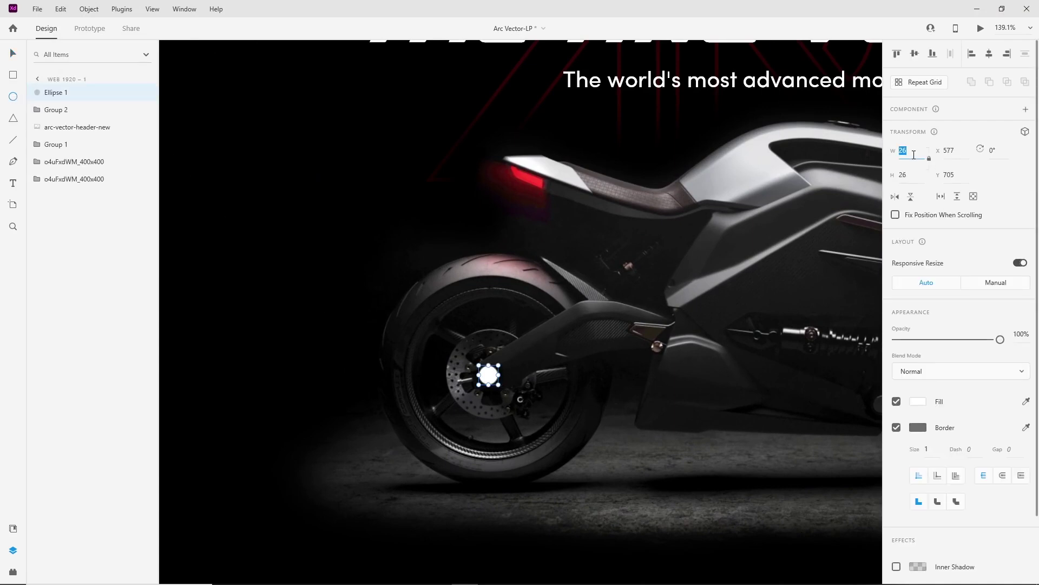
type("30")
key("Return")
left_click(897, 427)
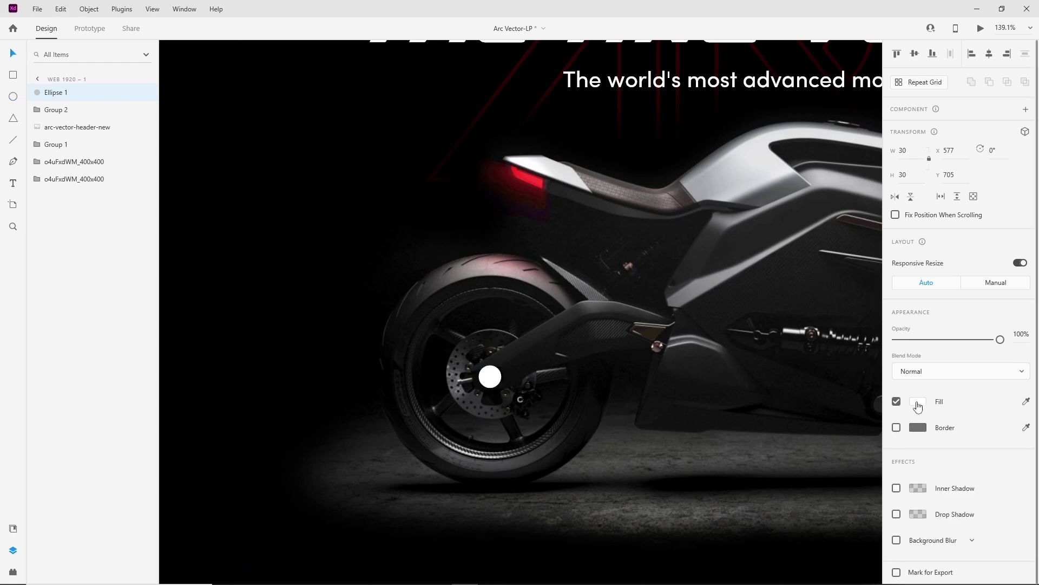
Save the red border colour of the large ARC outline as a colour swatch.
left_click(917, 403)
scroll(587, 385, "down", 4)
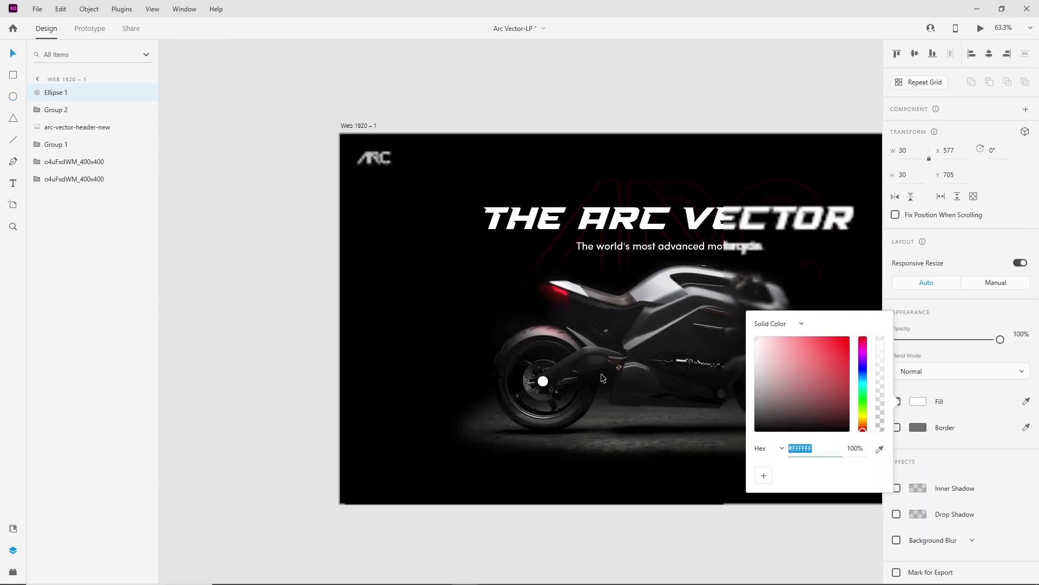
left_click(600, 373)
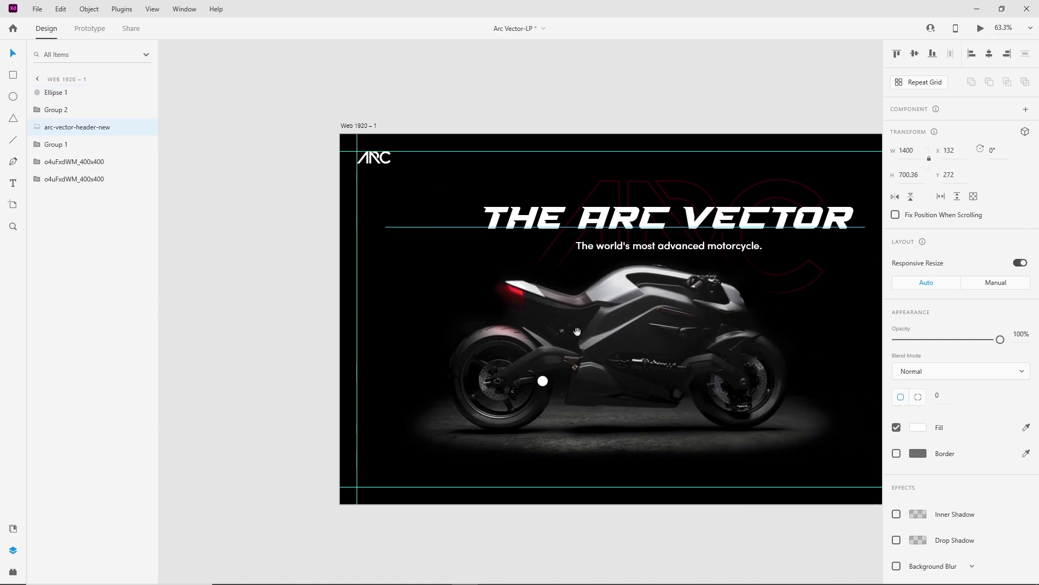
left_click(653, 183)
left_click(918, 505)
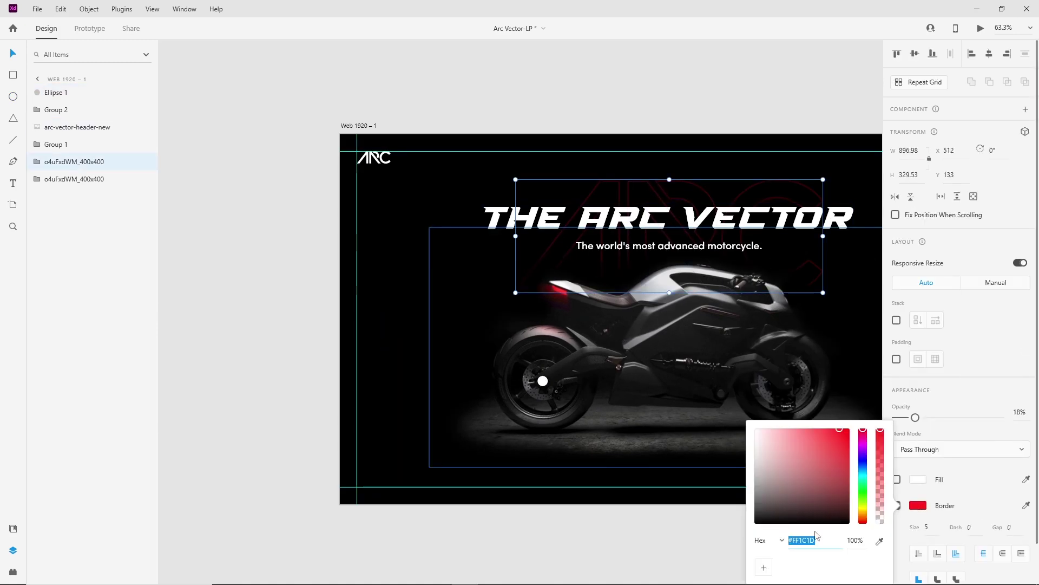
left_click(764, 566)
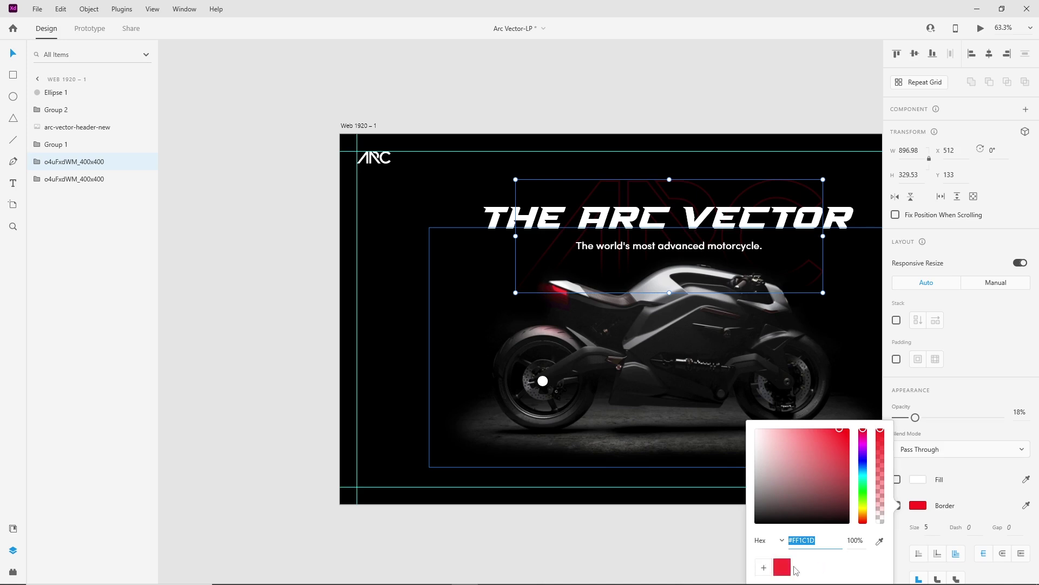
left_click(526, 525)
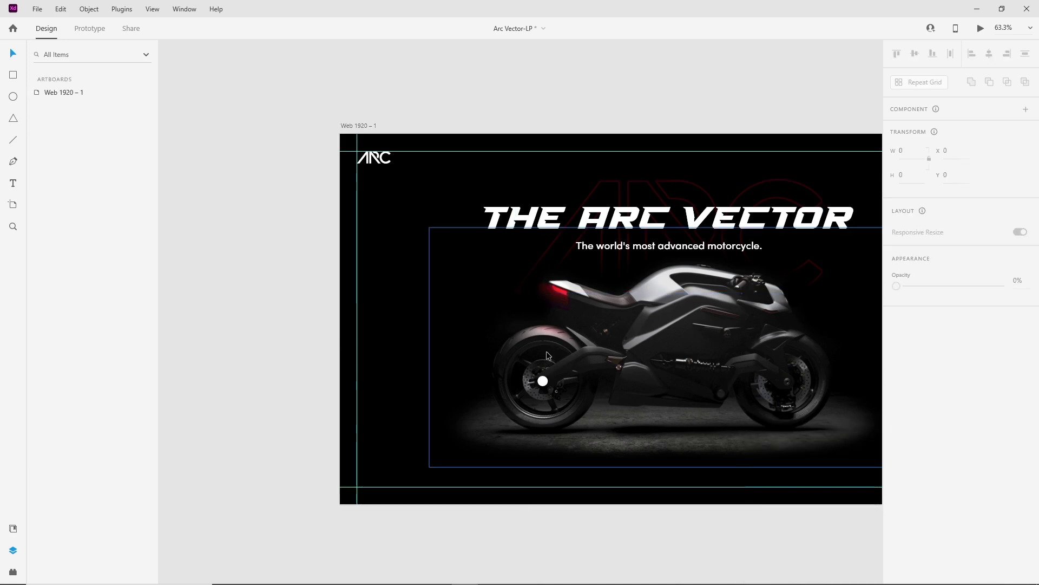
Fill the rear wheel circle with the saved red swatch and nudge it to X 578, Y 703.
scroll(546, 344, "up", 4)
left_click(540, 423)
left_click(919, 401)
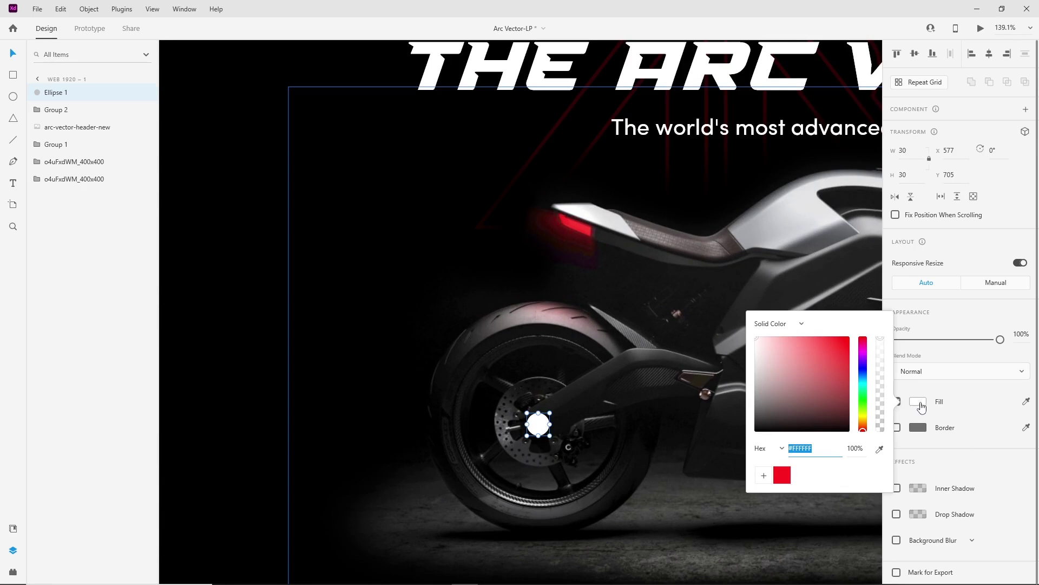
left_click(783, 476)
left_click(540, 425)
left_click_drag(540, 424, 542, 423)
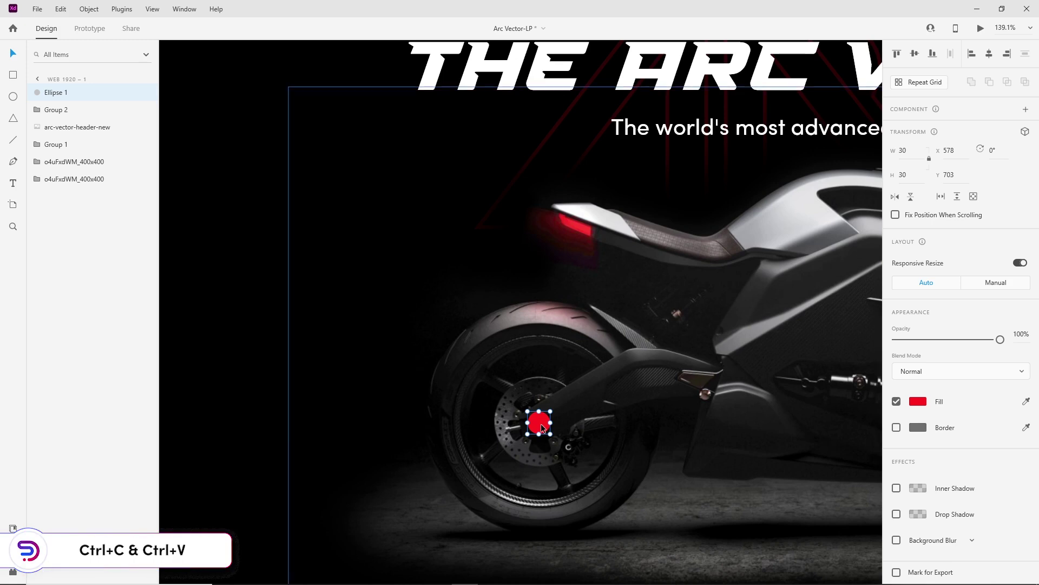
Duplicate the red circle in place and enlarge the copy to 65 × 65.
key("ctrl+v")
left_click_drag(550, 434, 562, 445)
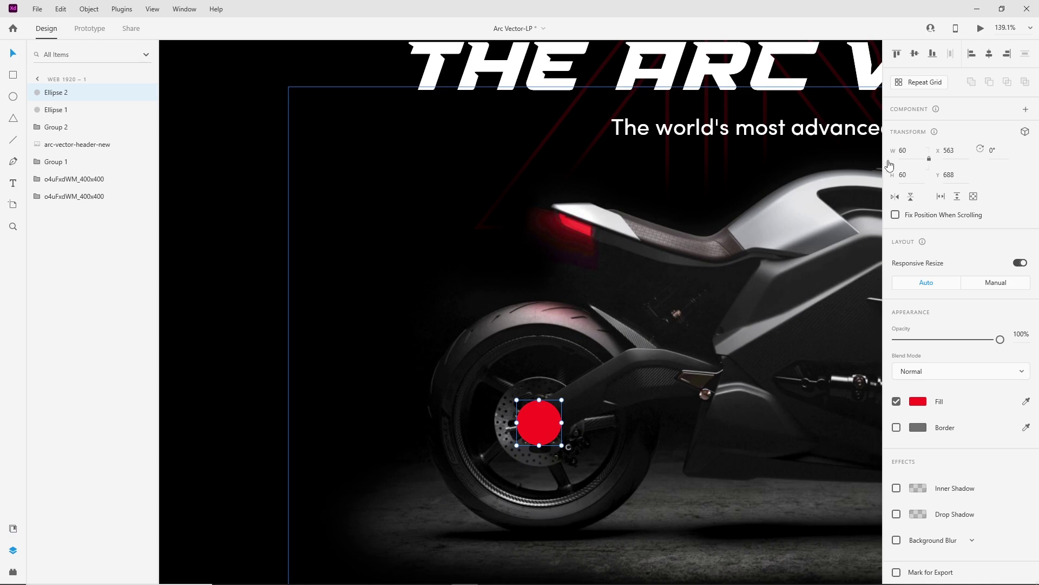
type("65")
key("Return")
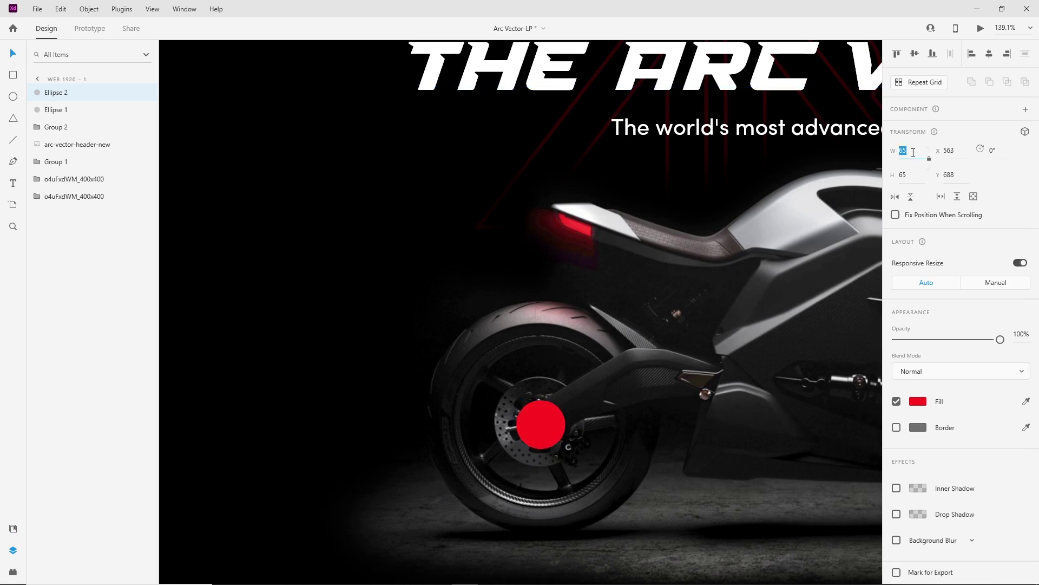
Set the larger circle's opacity to 20% and centre it around the small red circle.
left_click(1029, 334)
type("20")
key("Return")
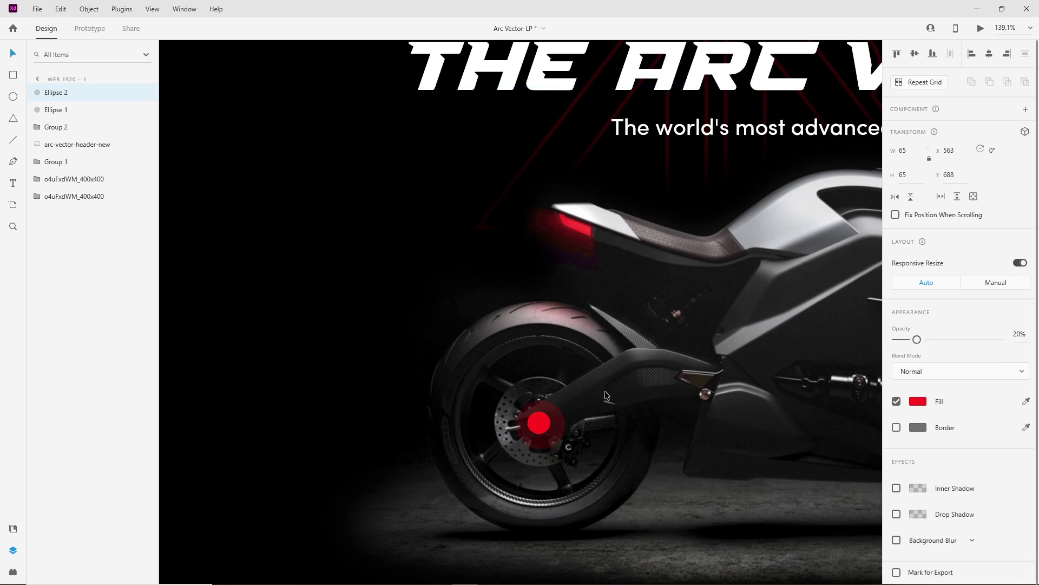
left_click_drag(554, 437, 552, 435)
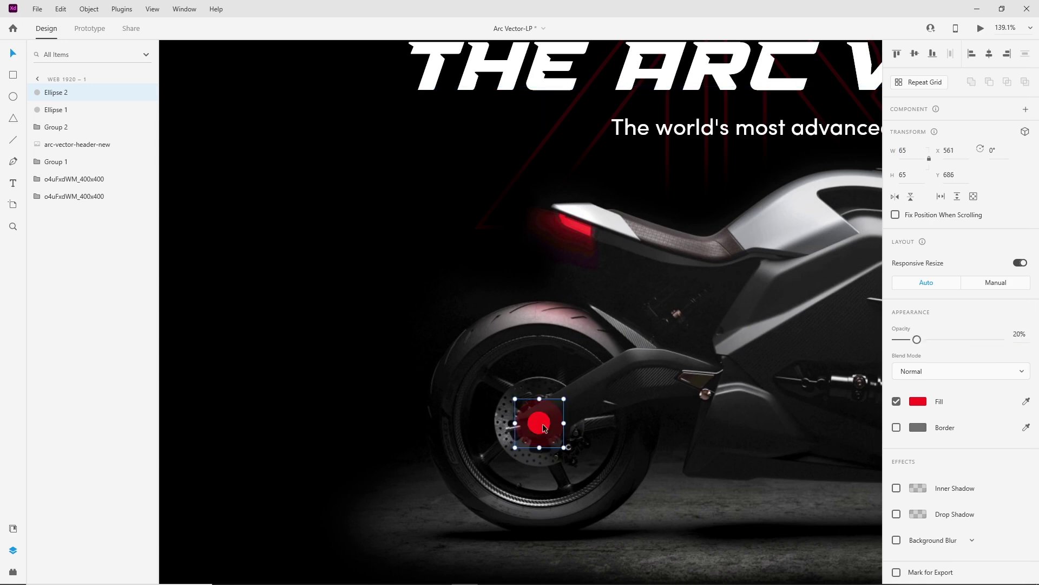
left_click(522, 434)
Draw a vertical line above the red circles on the rear wheel, with a white #FFFFFF border and a height of 12.
scroll(522, 434, "up", 8)
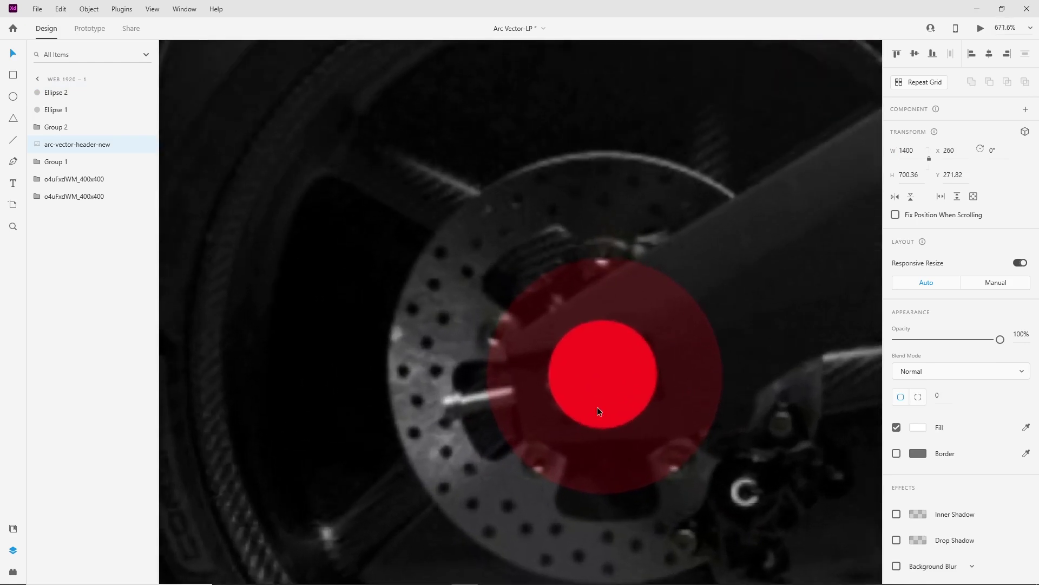
left_click(13, 139)
left_click_drag(550, 205, 556, 333)
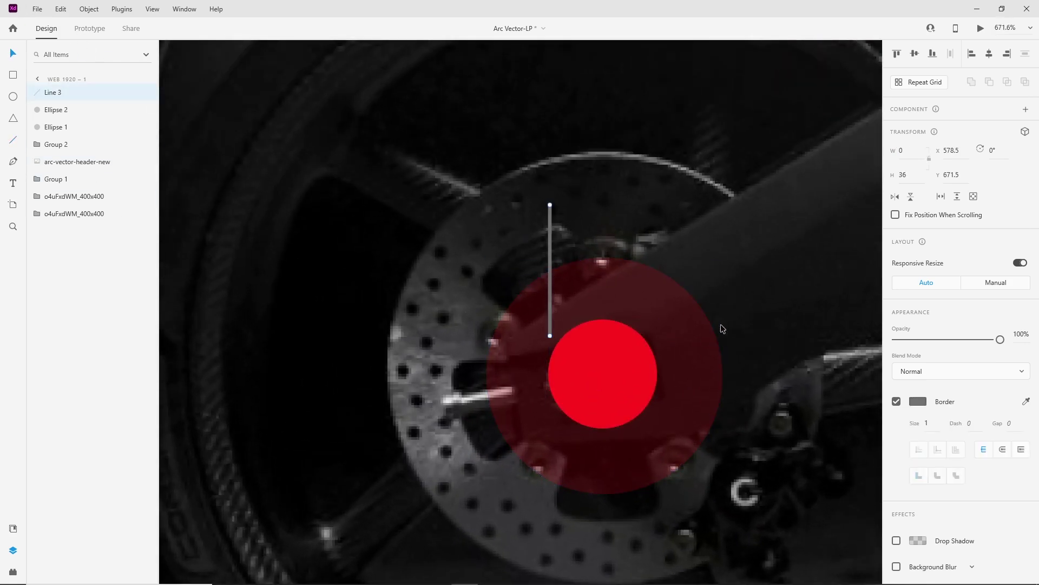
left_click(918, 401)
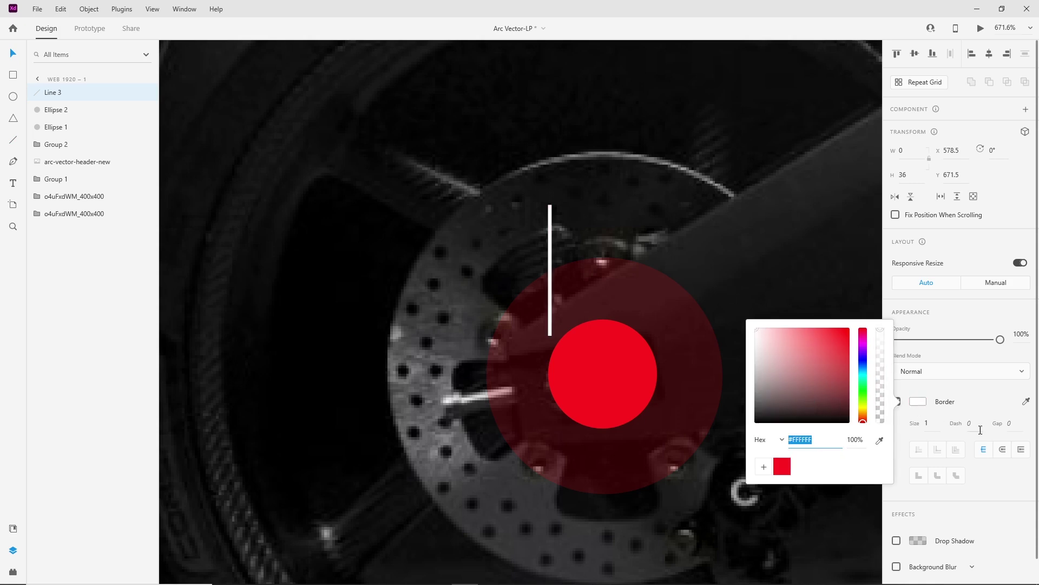
left_click(936, 423)
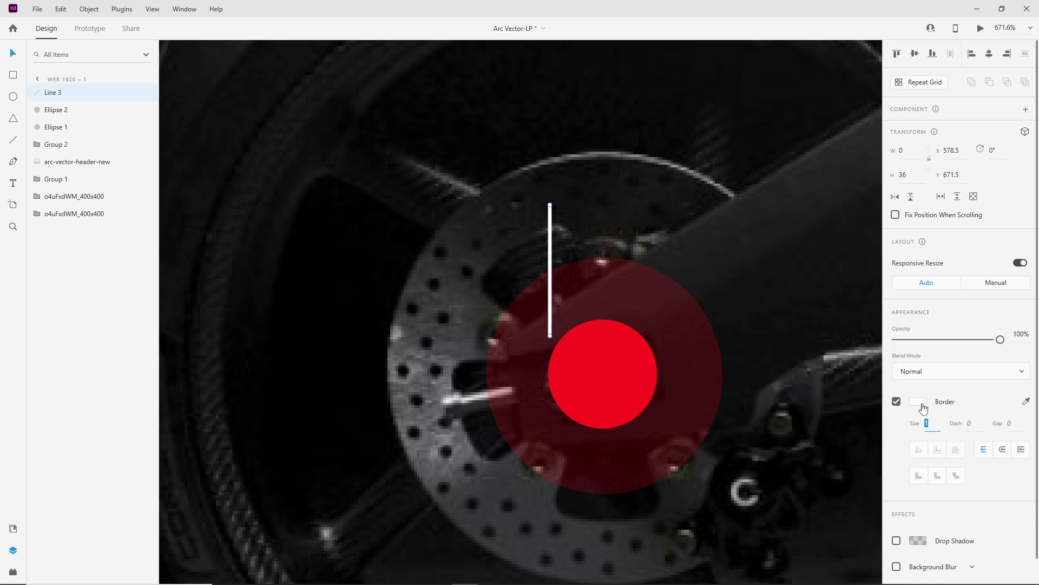
type("12")
key("Return")
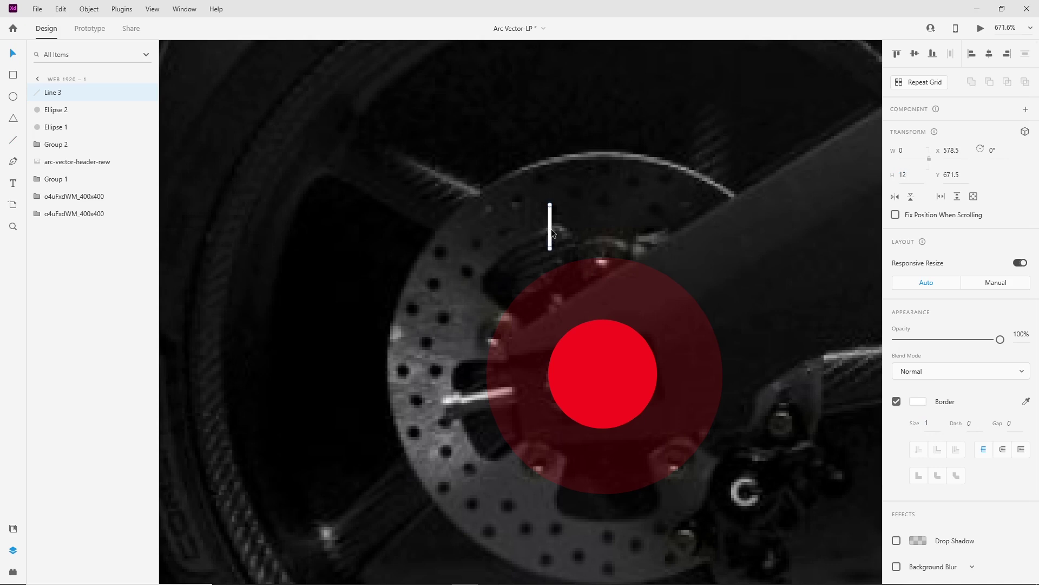
Duplicate the white line and cross a horizontal copy of length 12 over the vertical one to form a plus sign.
left_click_drag(613, 278, 641, 286, "alt")
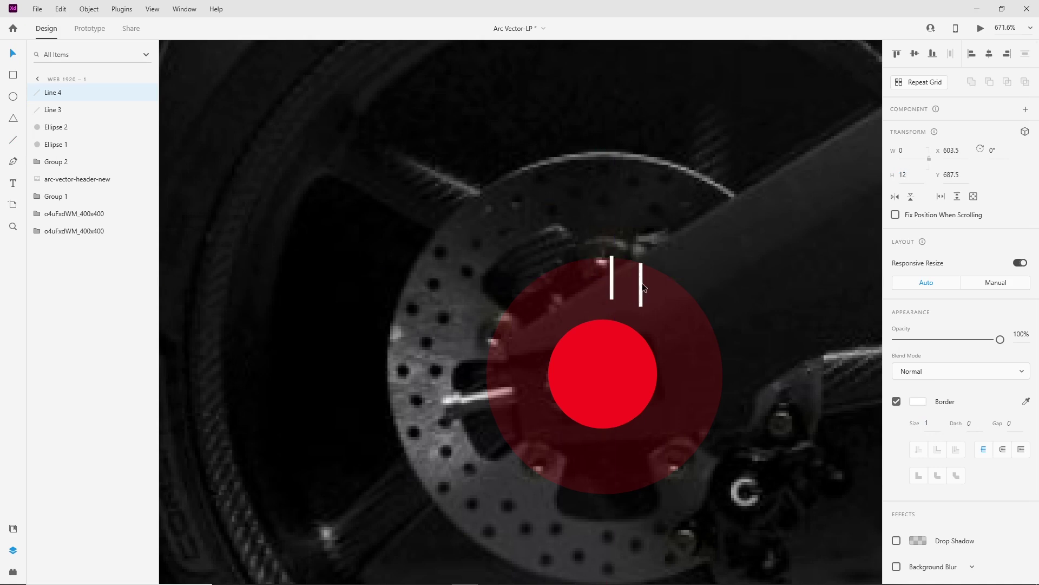
left_click_drag(676, 304, 677, 305)
type("12")
key("Return")
left_click_drag(625, 278, 621, 274)
left_click(611, 264, "shift")
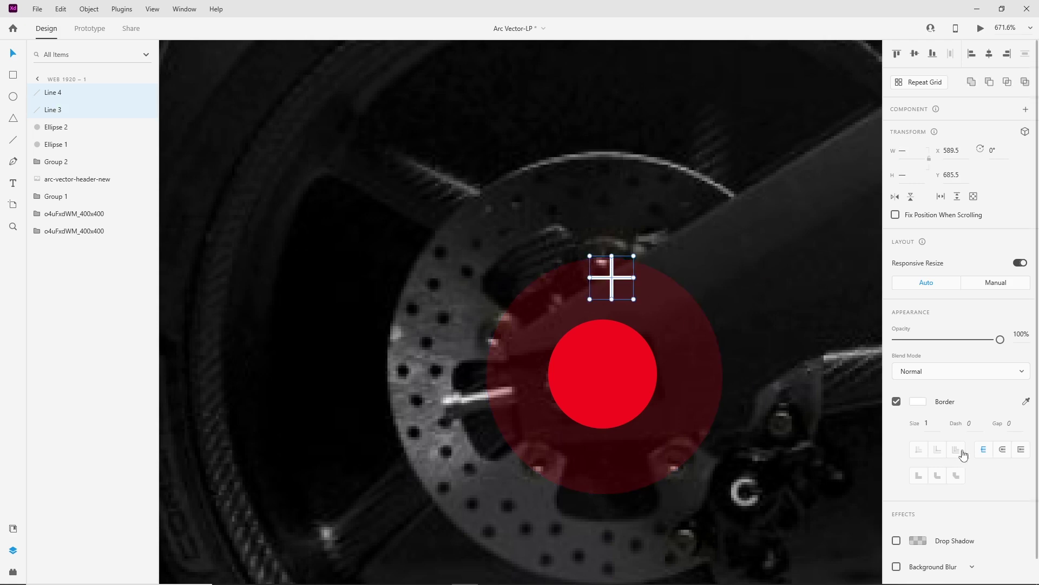
Give the plus sign's lines round caps, group them and centre the group on the small red circle.
left_click(1002, 449)
key("ctrl+g")
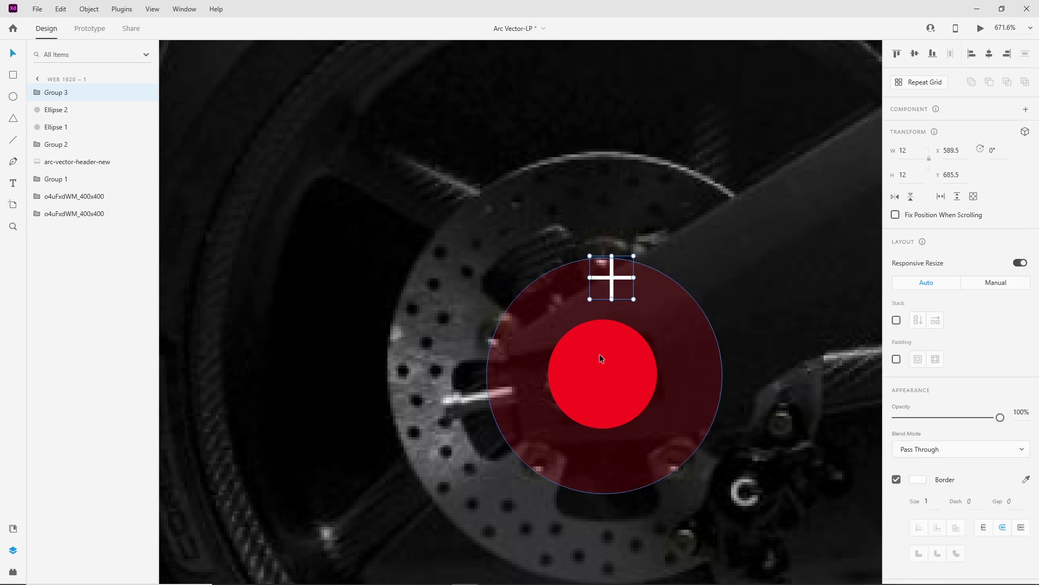
left_click_drag(618, 277, 610, 371)
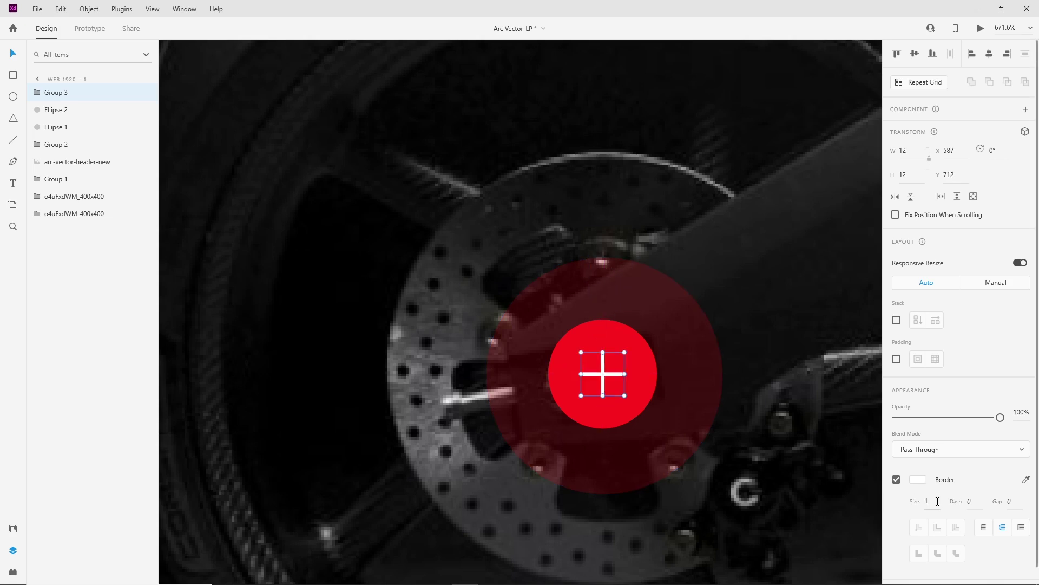
Group the plus sign with both red circles into a single hotspot marker.
left_click(623, 332, "shift")
key("ctrl+0")
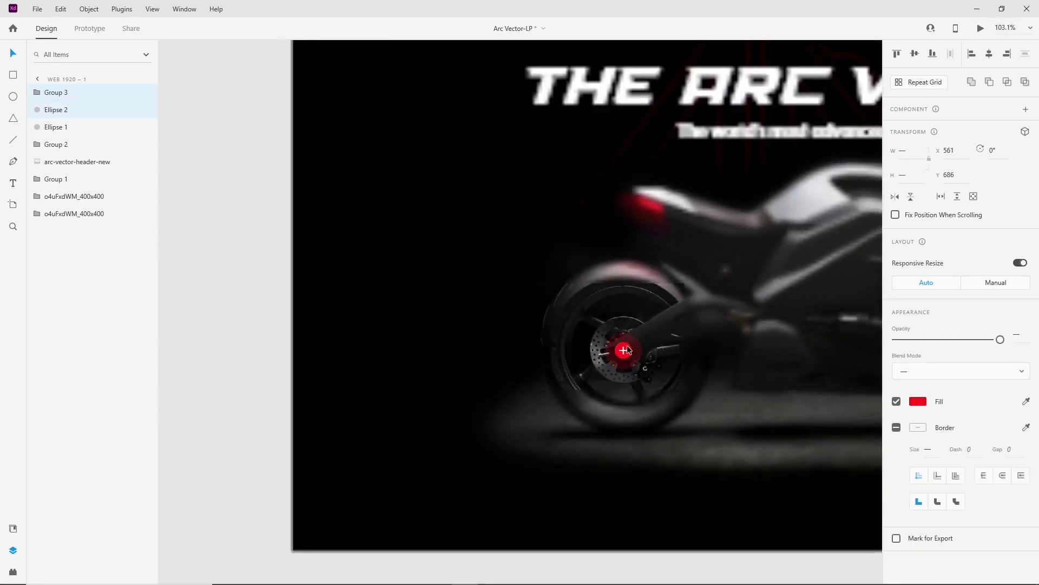
left_click_drag(650, 458, 585, 323)
left_click(668, 357, "shift")
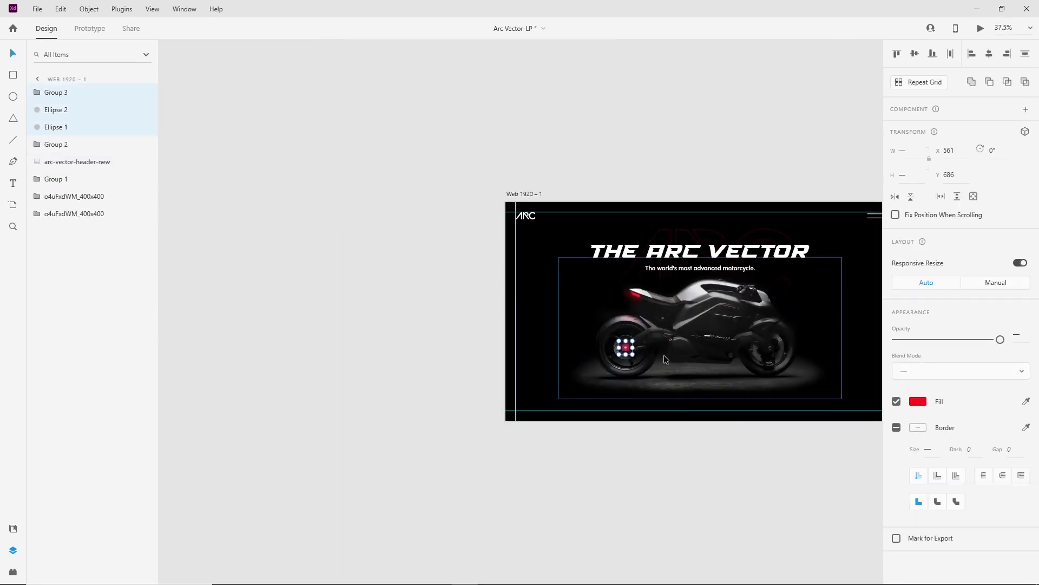
scroll(642, 353, "up", 3)
key("ctrl+g")
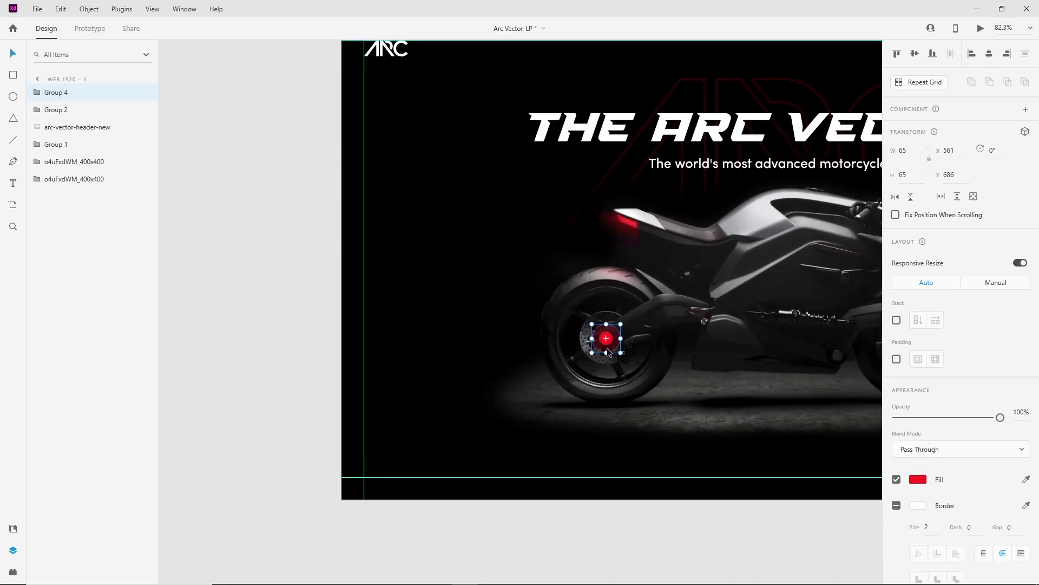
Place six copies of the hotspot marker on the motorcycle's front wheel, seat, tank, nose, side frame and lower body.
scroll(639, 379, "down", 3)
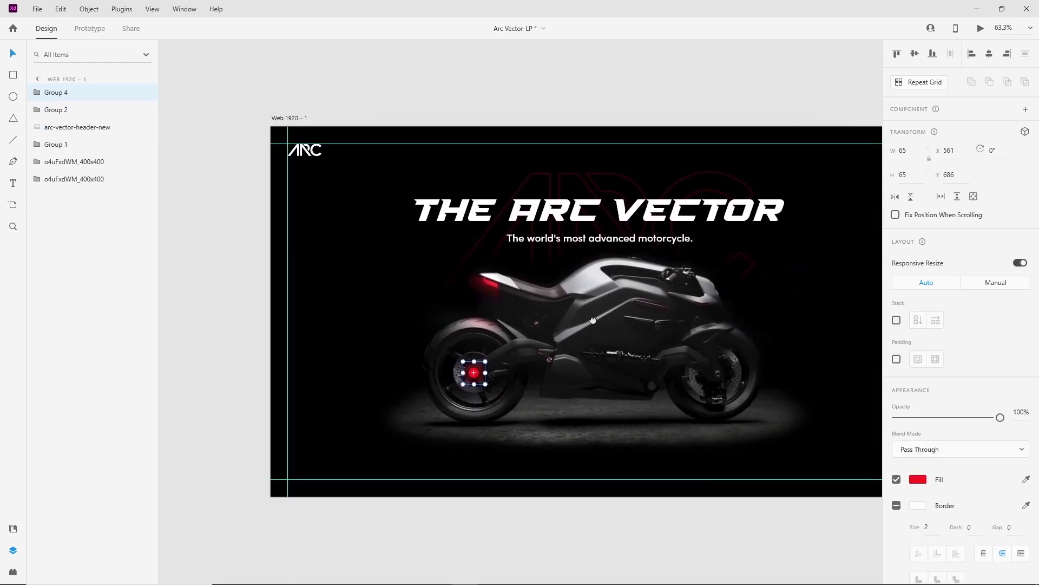
left_click_drag(471, 381, 718, 302)
scroll(563, 331, "down", 2)
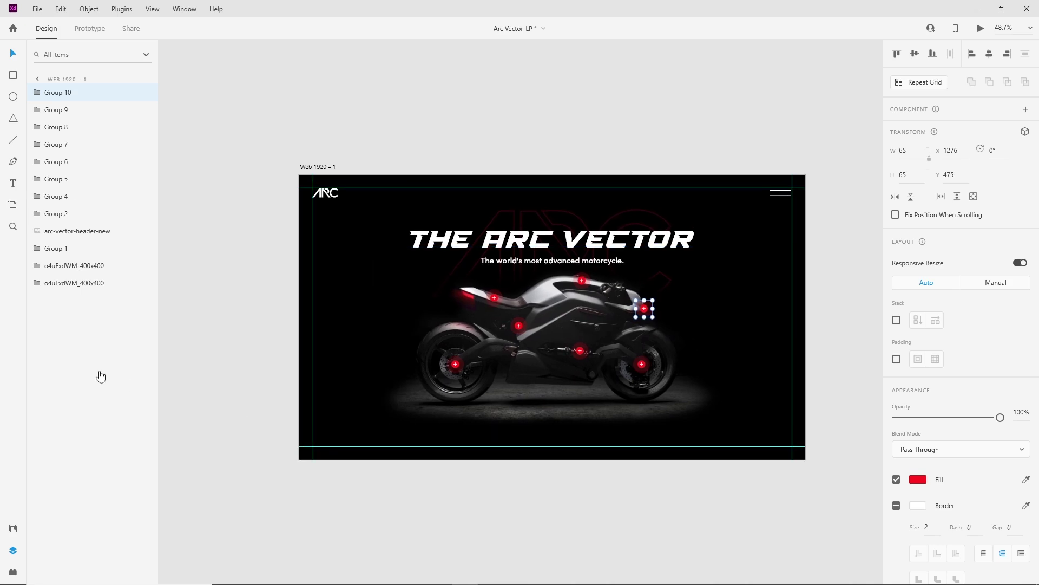
Insert the Awesome "weight" icon with the Icons 4 Design plugin, fill it white and place it below the rear wheel.
left_click(12, 570)
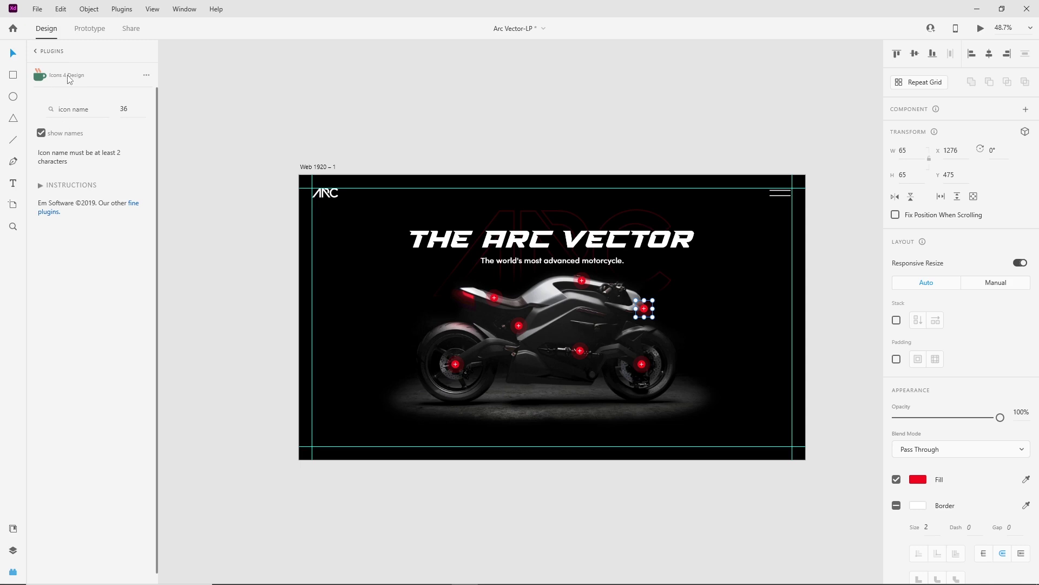
left_click(77, 109)
type("weight")
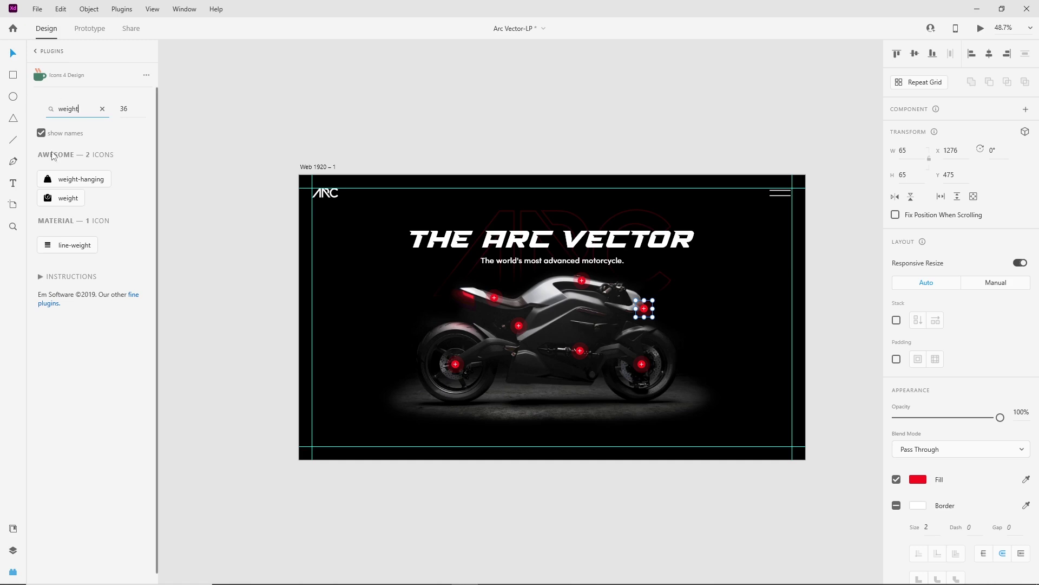
left_click(68, 198)
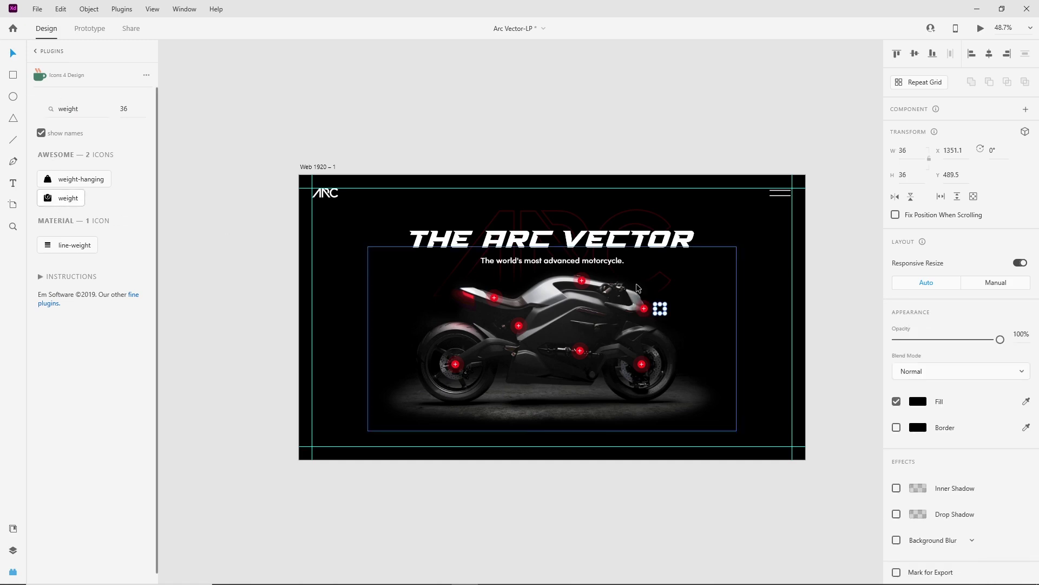
left_click(918, 401)
left_click_drag(823, 406, 456, 436)
left_click(636, 489)
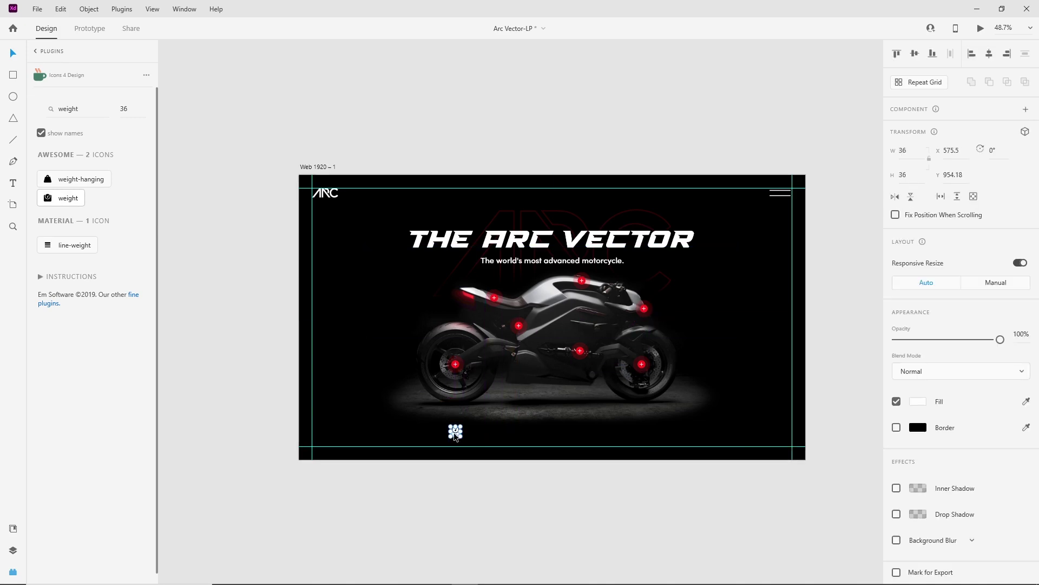
Insert the Open "graph" icon, fill it white and place it beside the weight icon.
left_click(81, 110)
double_click(82, 110)
type("gra")
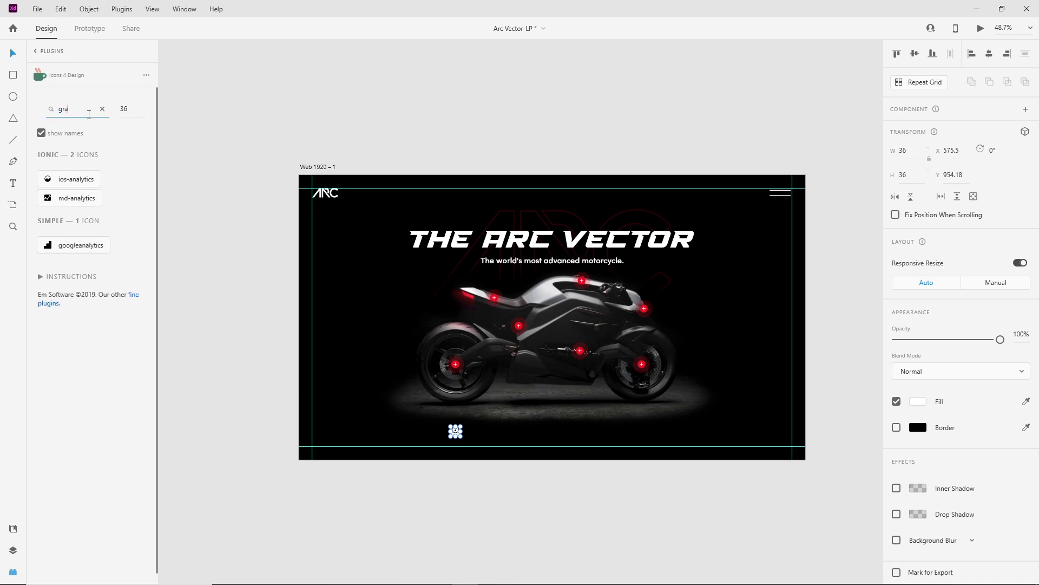
type("ph")
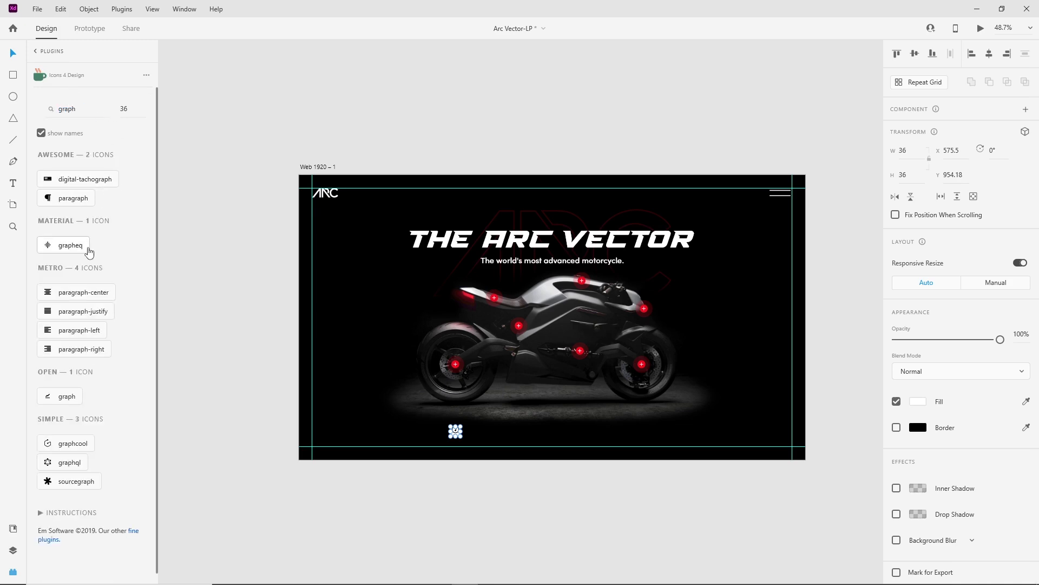
double_click(82, 109)
left_click(51, 396)
left_click(918, 401)
left_click_drag(466, 431, 485, 431)
left_click(239, 481)
Insert the Awesome "road" icon, fill it white and place it in line after the graph icon.
double_click(76, 110)
type("road")
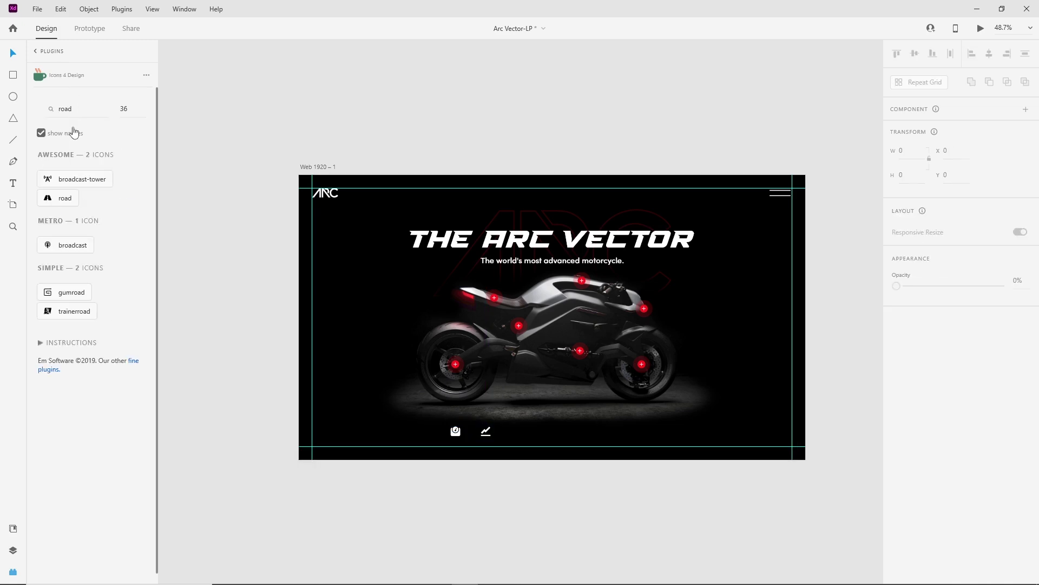
left_click(57, 197)
left_click_drag(349, 235, 517, 431)
left_click(918, 401)
left_click(755, 336)
left_click(514, 470)
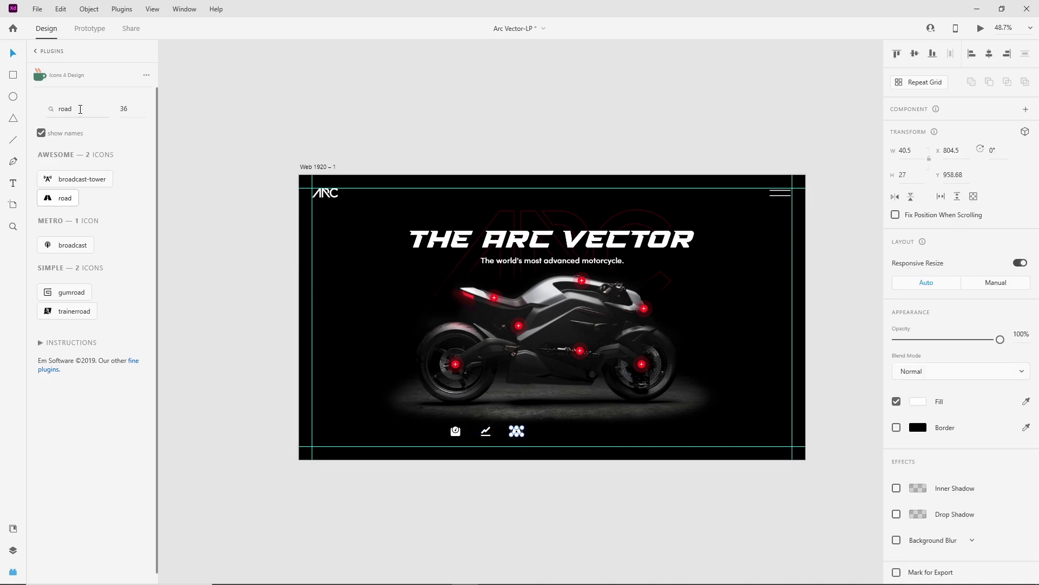
Search the icon plugin for "meter", insert the "tachometer-alt" icon and fill it white.
left_click(80, 110)
type("meter")
key("Return")
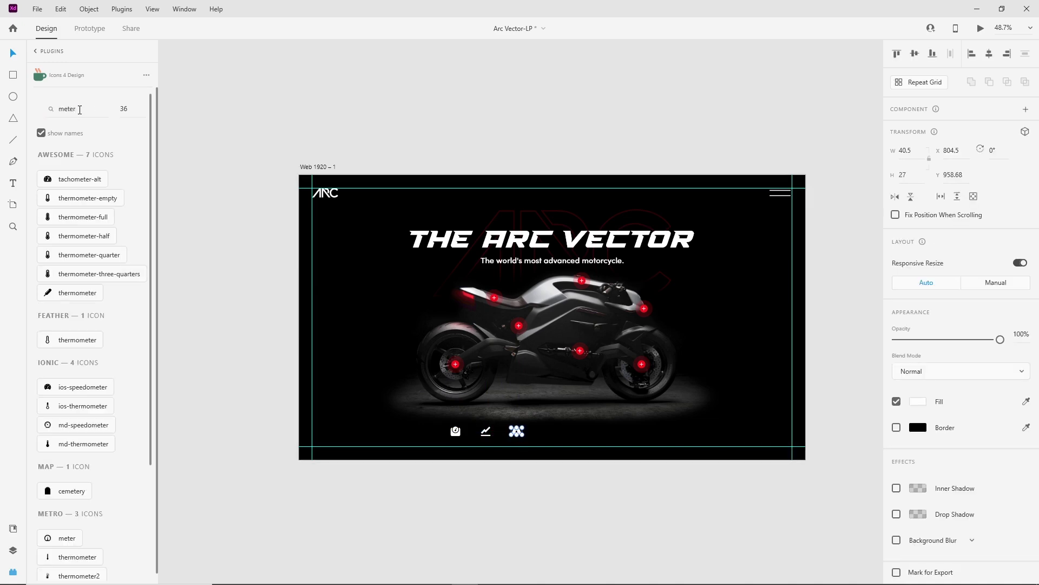
left_click(60, 186)
left_click(918, 401)
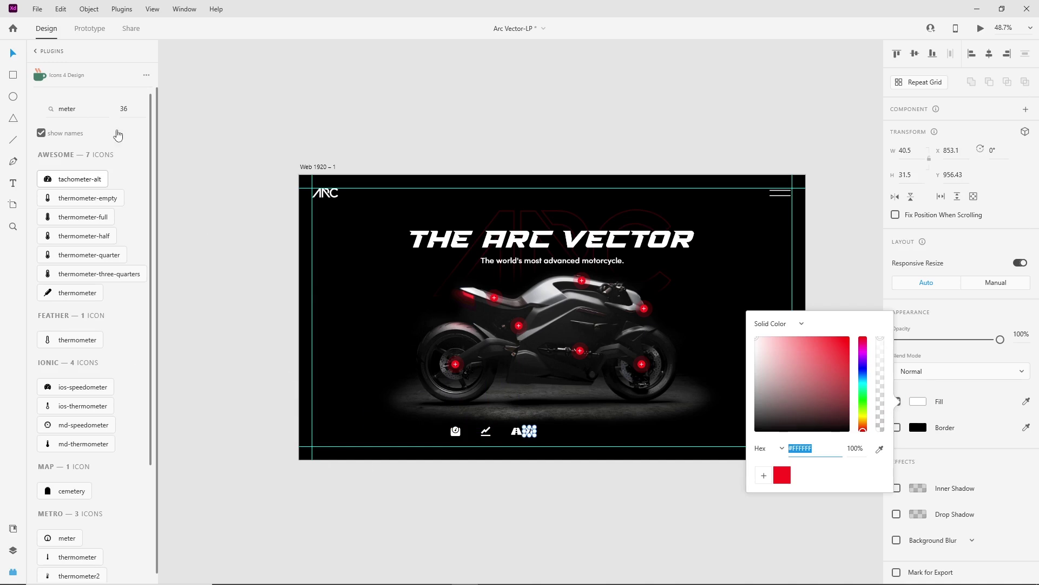
Search the icon plugin for "battery", insert the Material "battery-charging-full" icon and fill it white.
left_click(68, 109)
double_click(69, 110)
type("battery")
key("Return")
scroll(70, 363, "down", 2)
scroll(72, 336, "up", 2)
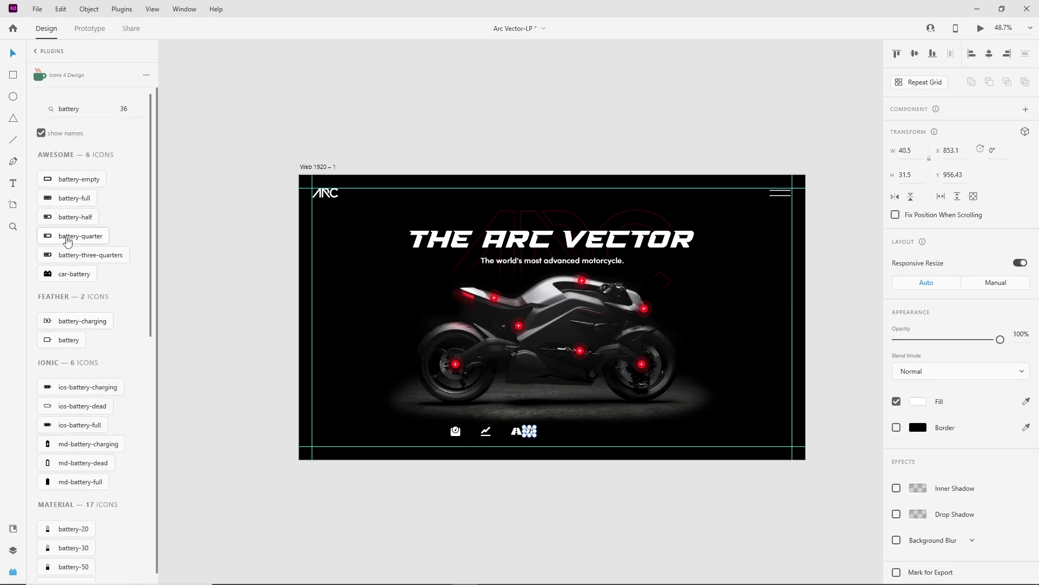
scroll(63, 379, "down", 6)
left_click(70, 407)
left_click(918, 401)
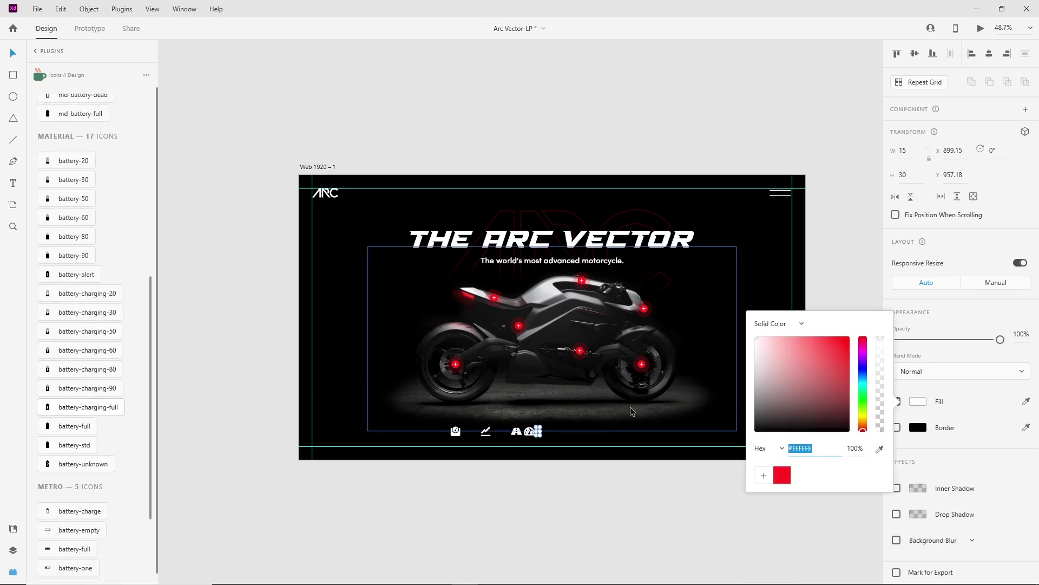
Spread the five white icons in a row below the motorcycle and distribute them evenly horizontally.
scroll(628, 422, "up", 4)
left_click_drag(429, 442, 612, 437)
scroll(594, 446, "down", 3)
left_click_drag(512, 507, 528, 526)
left_click(619, 477)
left_click_drag(622, 461, 654, 464)
left_click(501, 464, "shift")
left_click(484, 461, "shift")
left_click(445, 462, "shift")
left_click(408, 461, "shift")
left_click(950, 53)
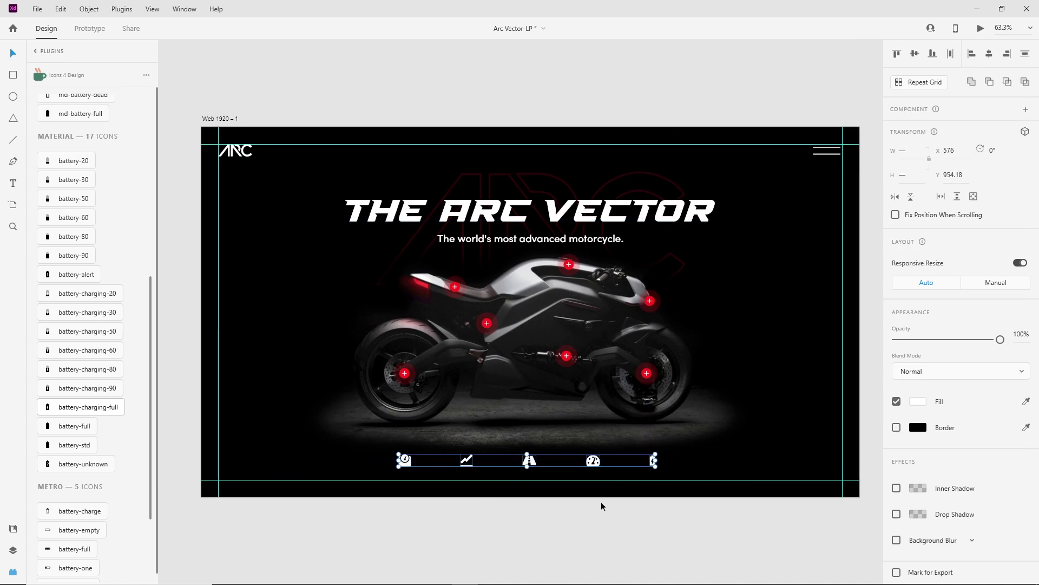
Group the five icons, centre the row horizontally on the artboard at X 586 and ungroup it.
key("ctrl+g")
right_click(598, 468)
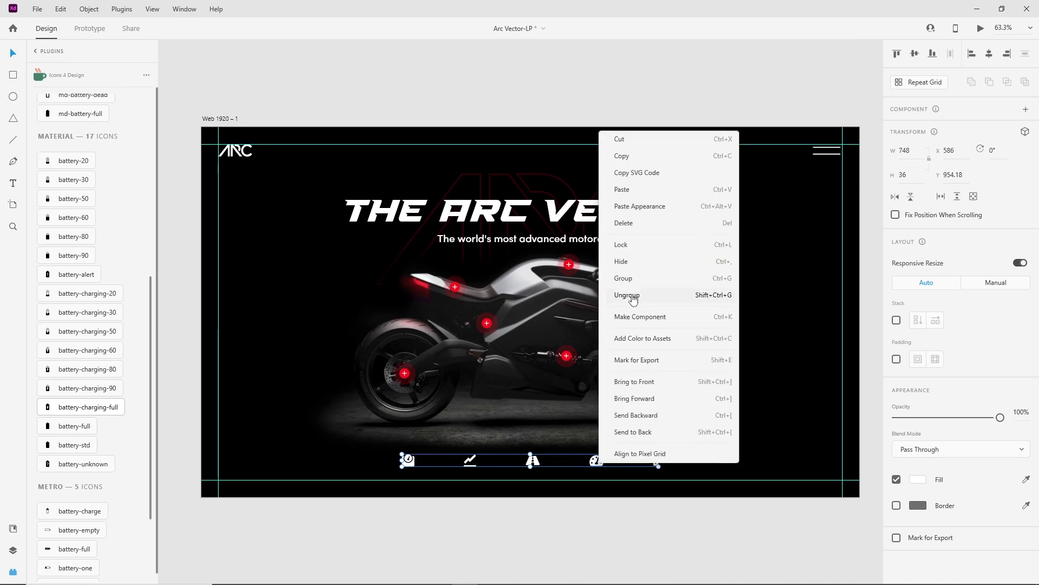
left_click(592, 527)
Select all five icons and nudge the row up to Y 938.18.
scroll(592, 528, "up", 2)
scroll(618, 495, "up", 3)
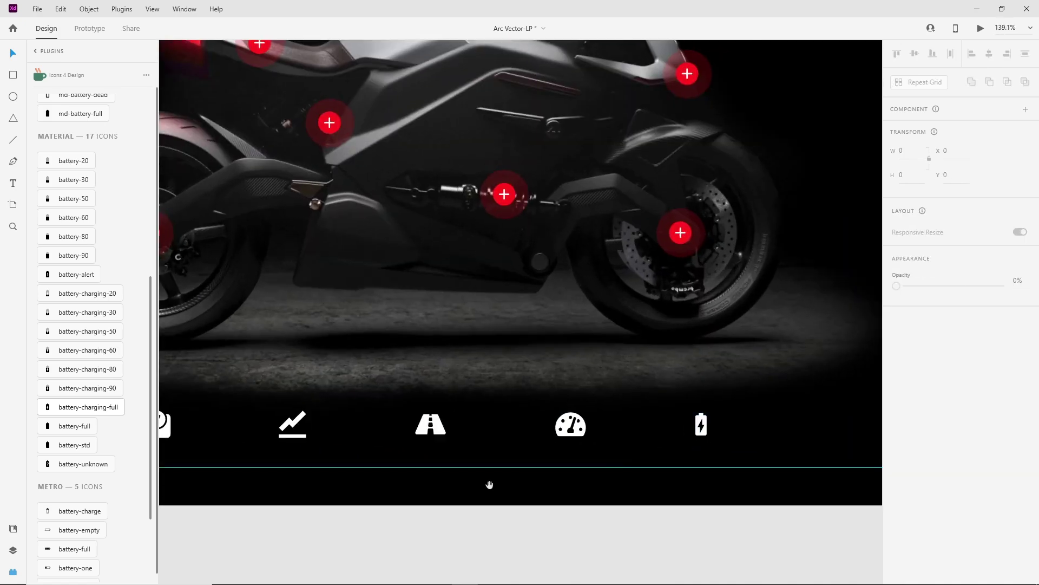
scroll(371, 427, "left", 3)
left_click(353, 412)
scroll(482, 418, "down", 4)
left_click(485, 416, "shift")
left_click(533, 416, "shift")
left_click(583, 416, "shift")
left_click(628, 416, "shift")
key("Up")
key("Up")
key("Up")
key("Up")
key("Up")
key("Up")
key("Up")
key("Up")
key("Up")
key("Up")
key("Up")
key("Up")
key("Up")
key("Up")
key("Up")
key("Up")
key("Up")
key("Up")
key("Up")
key("Up")
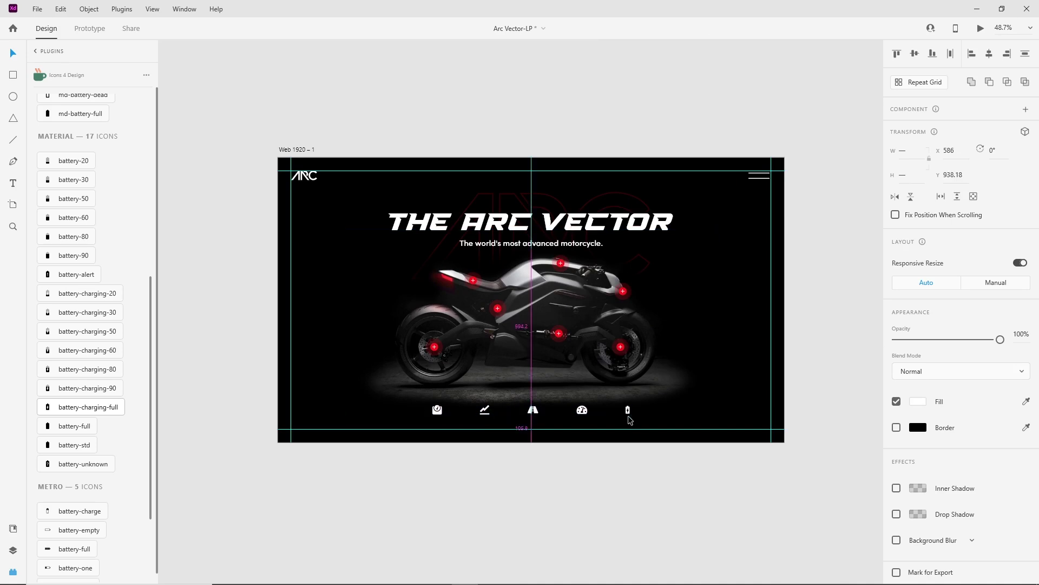
Add the two-line text "Weight (Mass)" and "220 kg", and centre it under the weight icon at X 506, Y 972.
scroll(434, 425, "up", 5)
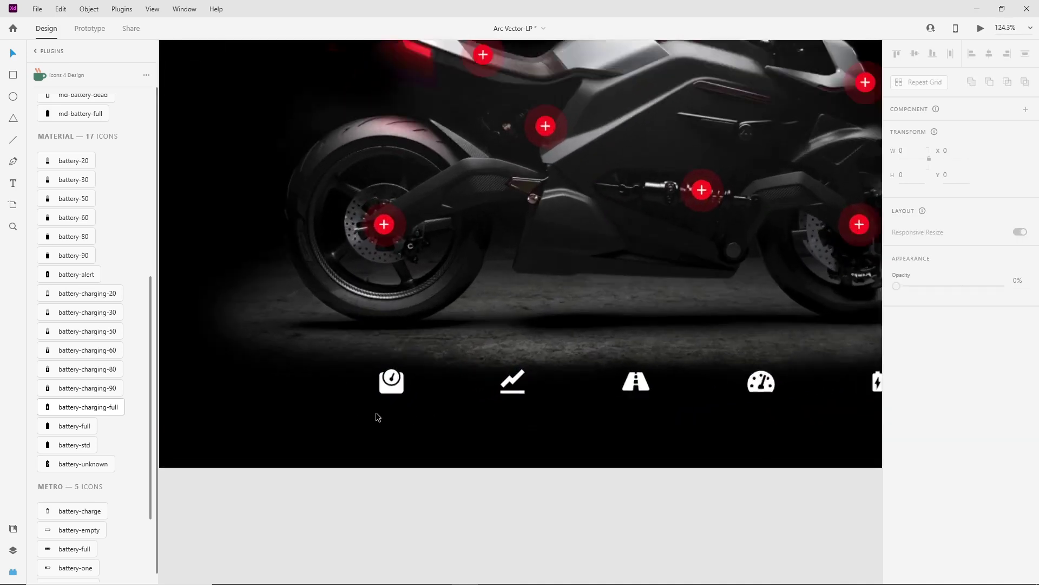
key("t")
left_click(352, 412)
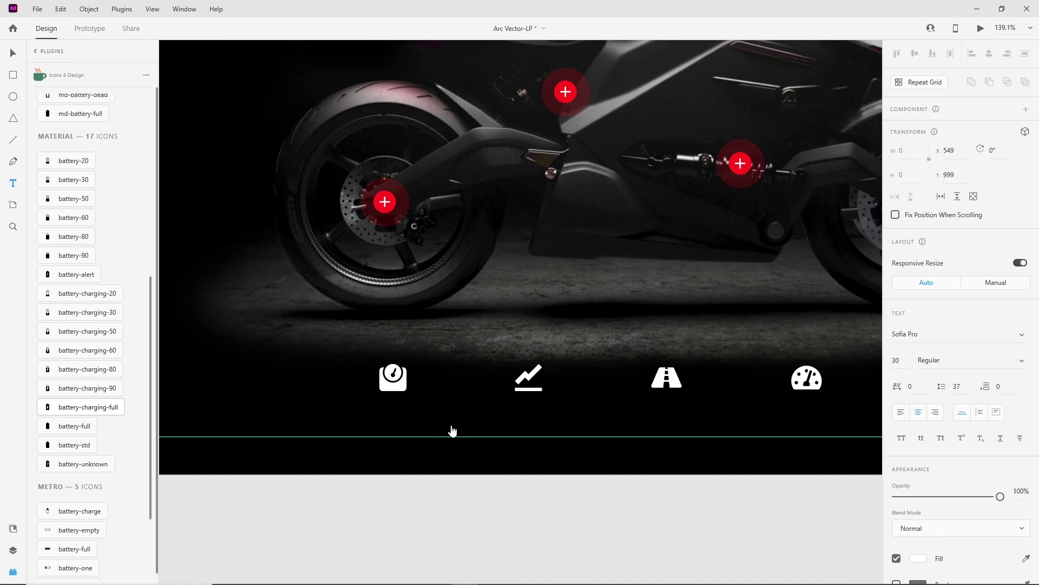
type("Weight (Mass)")
key("Return")
type("220 kg")
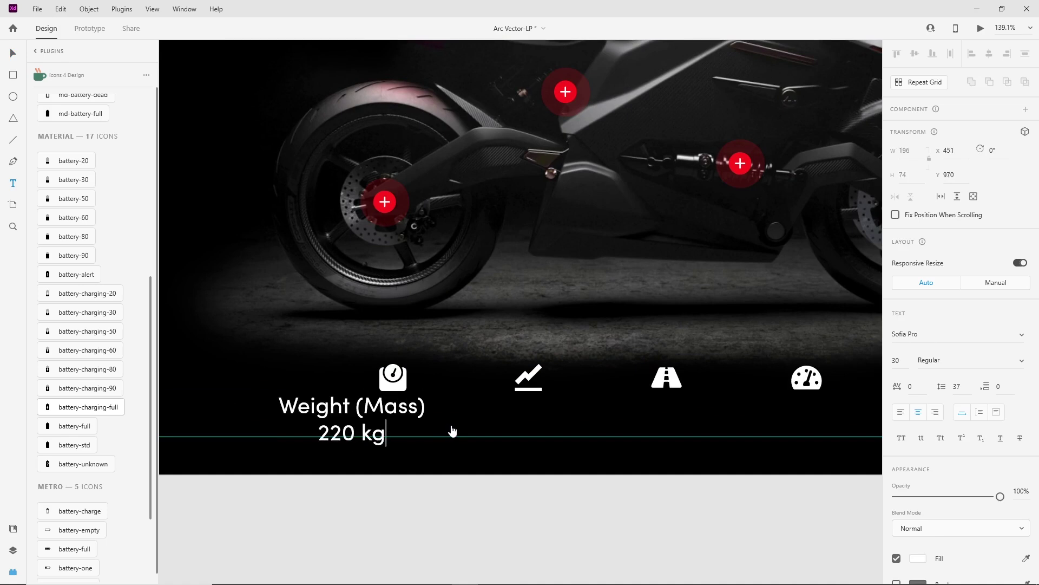
left_click(12, 51)
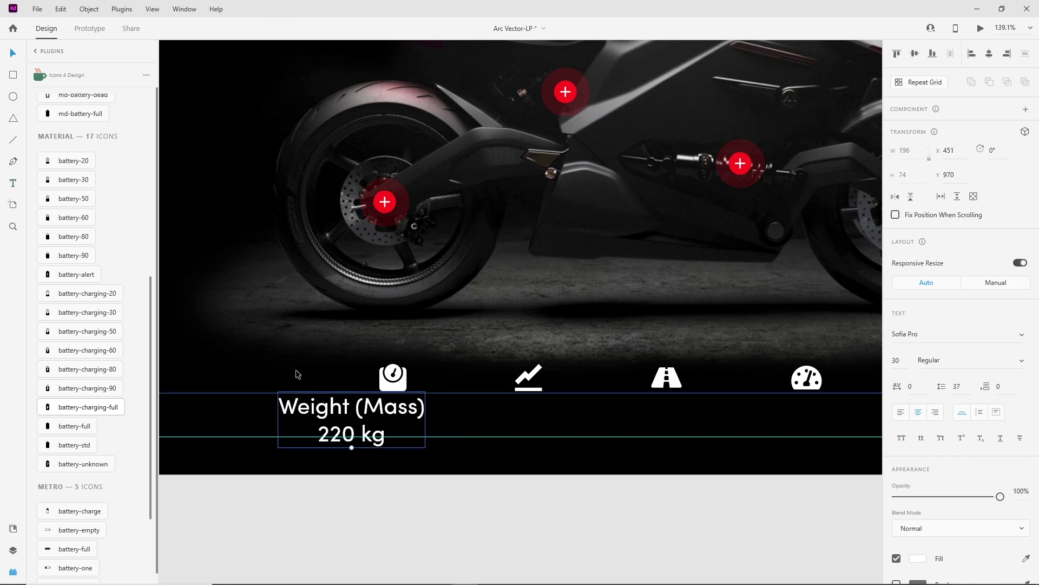
left_click_drag(304, 412, 345, 413)
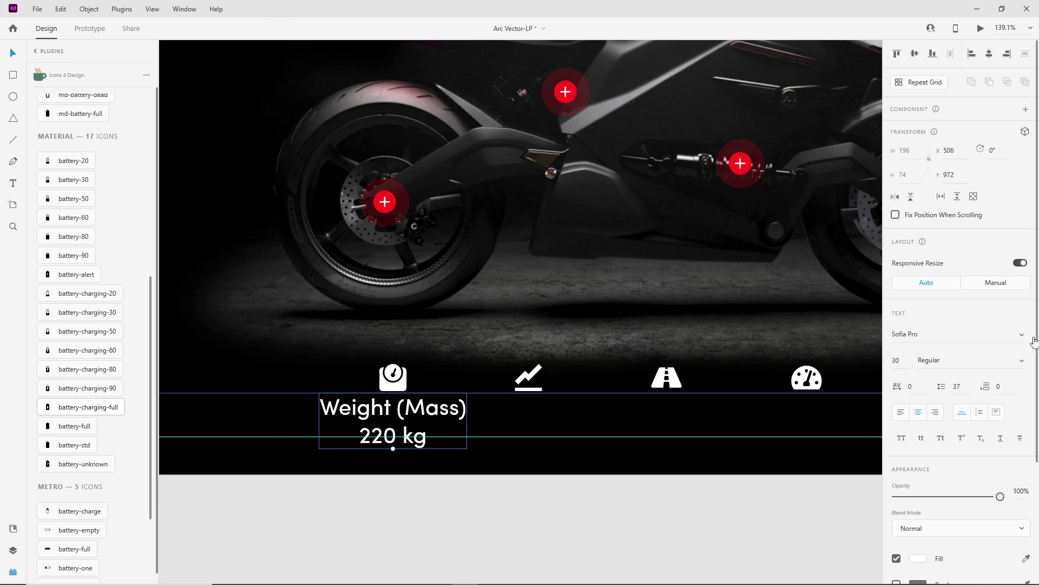
Set the weight label's font size to 12 and centre it below the weight icon at X 565, Y 1000.
left_click(905, 360)
type("12")
key("Return")
left_click_drag(397, 407, 396, 421)
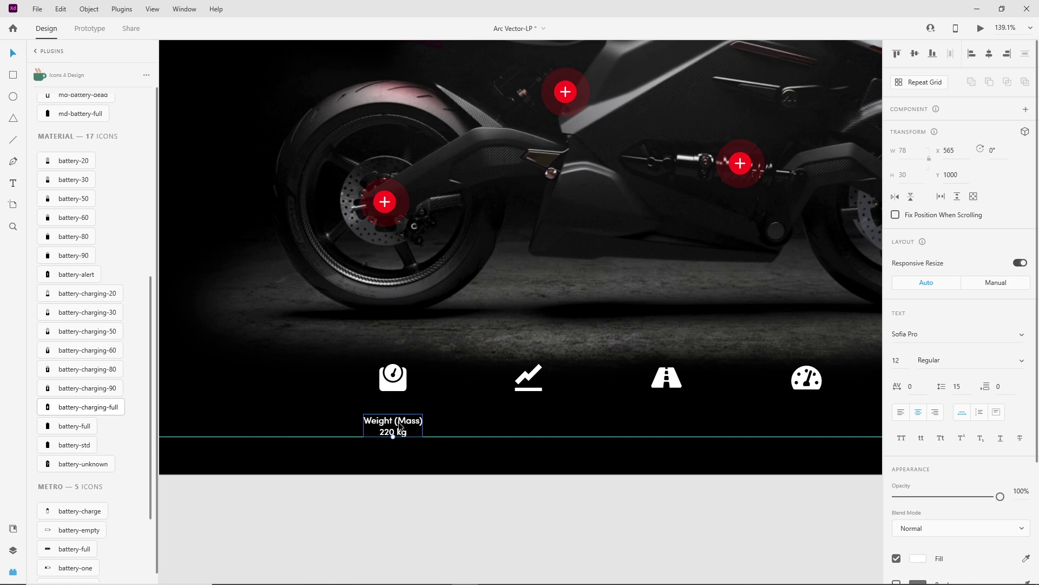
Duplicate the weight label beneath the chart icon and change its text to "Acceleration" and "0-100km/h in 3.2 s" on two lines.
scroll(399, 427, "down", 3)
left_click_drag(500, 451, 443, 452)
left_click_drag(335, 426, 433, 426)
double_click(403, 425)
type("Acceler")
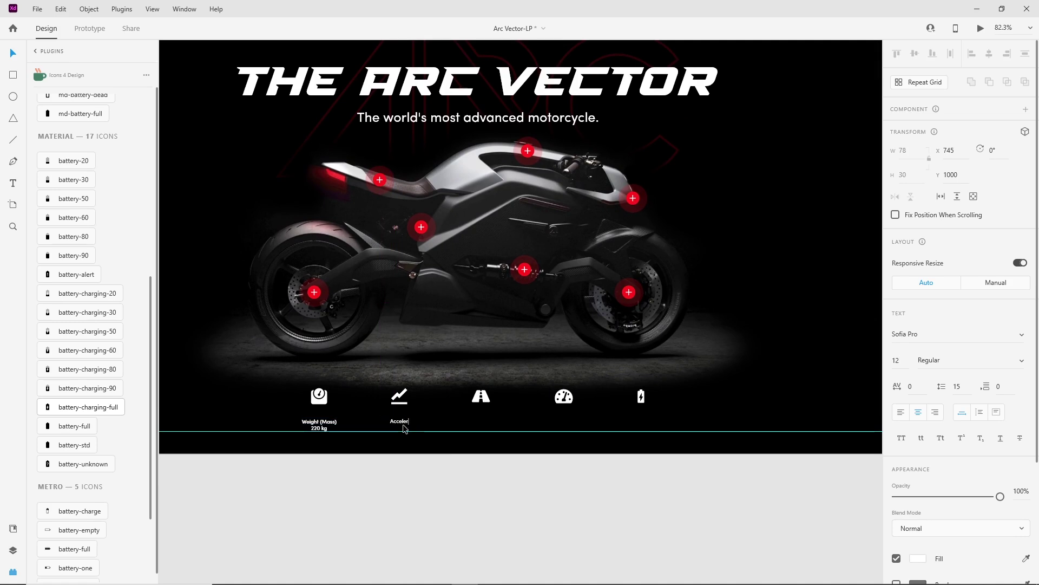
type("ation")
key("Return")
type("0-100")
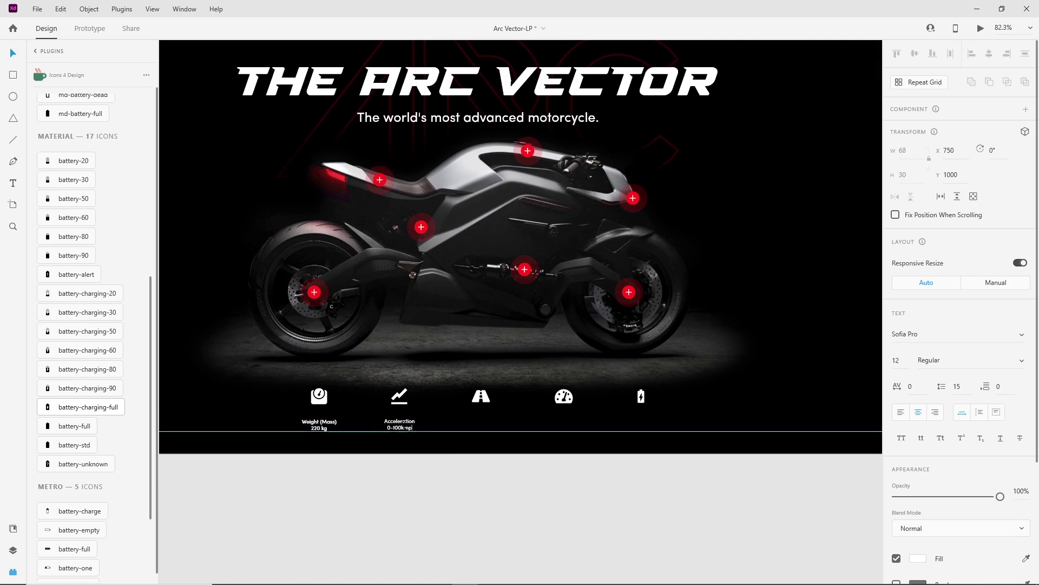
type("km/h in 3.2 s")
key("Escape")
Duplicate the label beneath the road icon and change its two lines to "Range" and "436 km".
left_click_drag(400, 430, 482, 430)
double_click(482, 429)
type("Rang")
left_click(483, 422)
key("Return")
type("m")
key("Escape")
Duplicate the label beneath the speedometer icon and change its two lines to "Top speed" and "200 km/h".
left_click_drag(481, 425, 564, 425)
double_click(564, 425)
type("Top speed 200 km/h")
key("Escape")
Duplicate the label beneath the battery icon and change its two lines to "Charging time" and "40 mins".
left_click_drag(563, 425, 641, 425)
double_click(641, 425)
type("Charging time 40 mins")
key("Escape")
double_click(650, 426)
left_click(649, 481)
Select all five specification icons and nudge the row down closer to its labels.
scroll(573, 461, "down", 3)
scroll(529, 462, "up", 3)
left_click(388, 423)
left_click(464, 419, "shift")
left_click(545, 418, "shift")
left_click(628, 419, "shift")
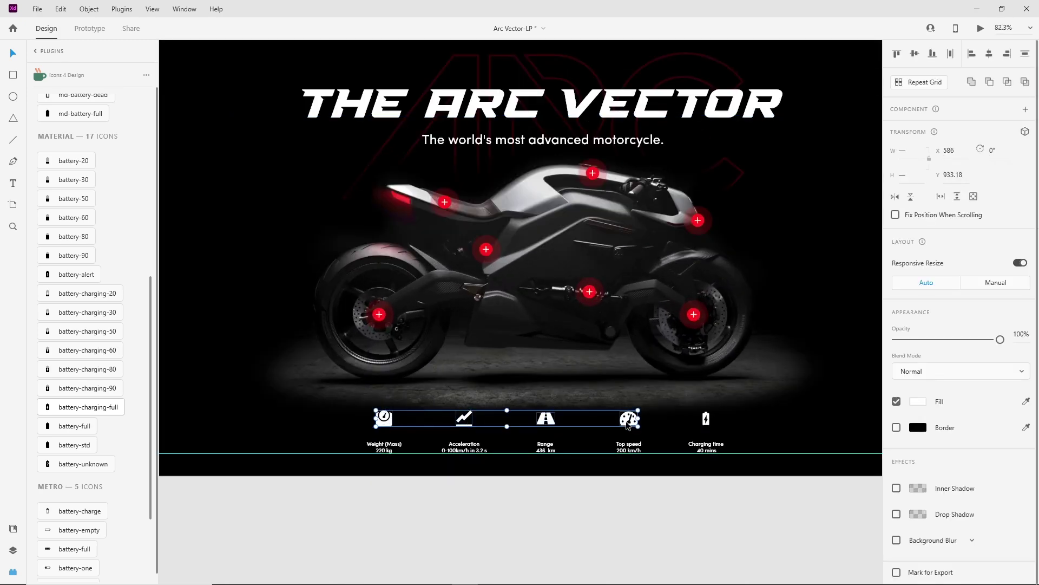
left_click(706, 418, "shift")
key("shift+Down")
key("Down")
key("Down")
key("Down")
key("Down")
scroll(628, 455, "down", 2)
left_click_drag(628, 455, 590, 508)
key("Escape")
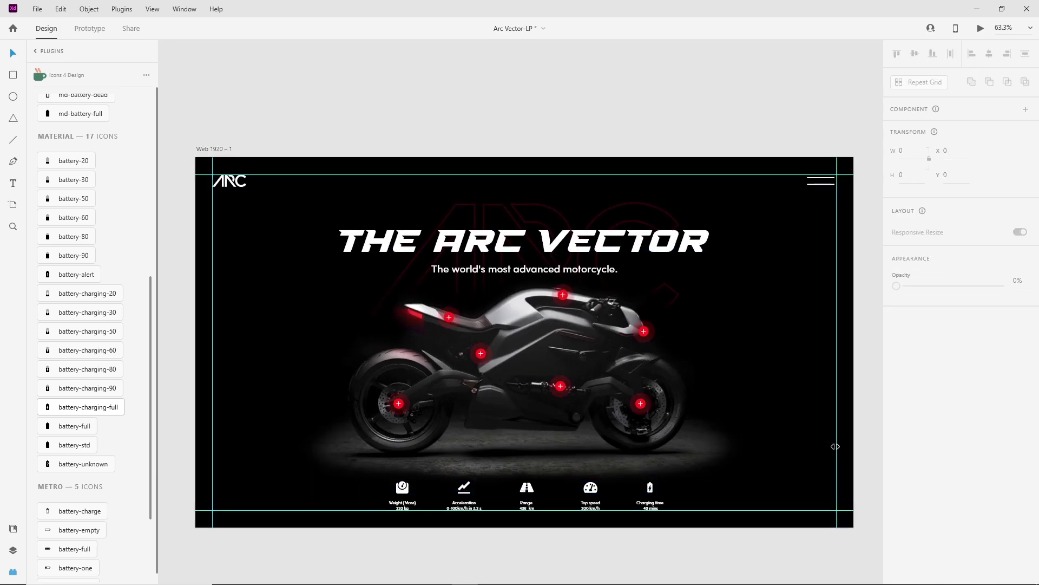
Add the text "EXPLORE" in the empty area beside the motorcycle's front wheel at X 1738, Y 806.
left_click(13, 183)
scroll(805, 431, "up", 3)
left_click(791, 433)
type("EXPLORE")
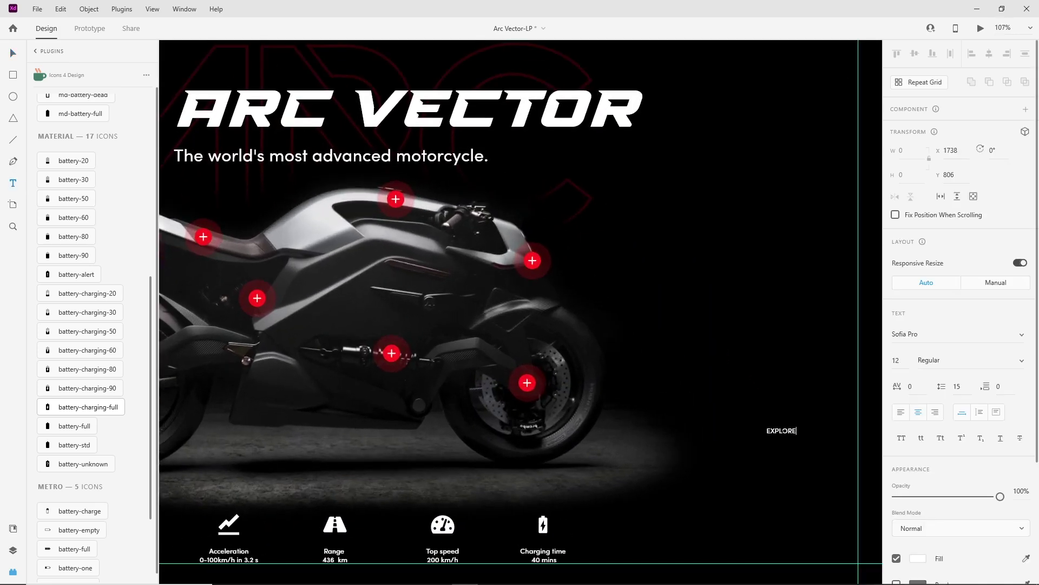
key("Escape")
Break the EXPLORE text into one letter per line so that it reads vertically.
left_click(771, 431)
key("Return")
key("Right")
key("Return")
key("Right")
key("Return")
key("Escape")
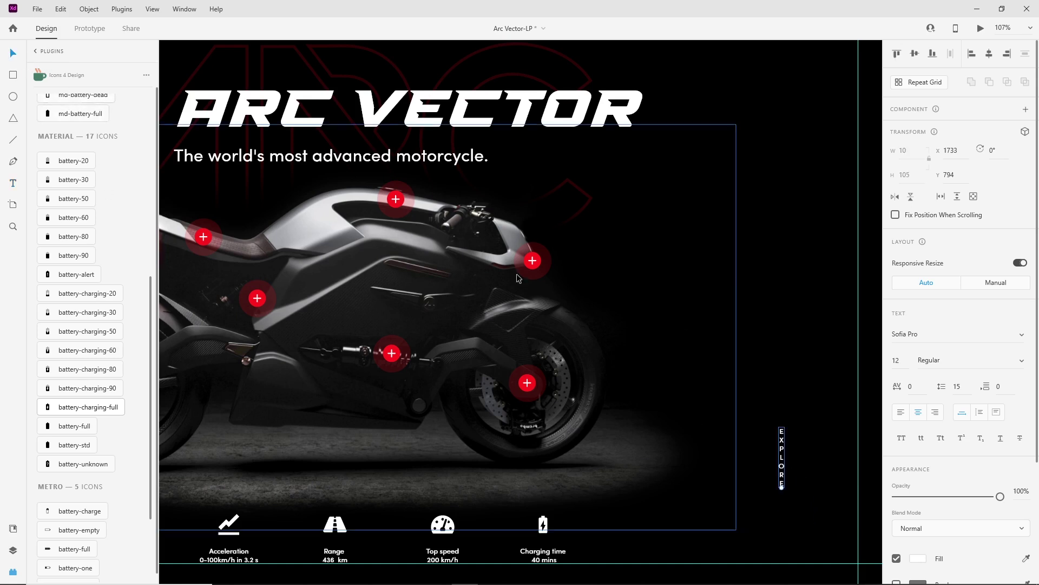
Left-align the vertical EXPLORE text, set its size to 20 and place it against the right guide at X 1854, Y 686.
left_click(901, 414)
left_click_drag(783, 452, 856, 457)
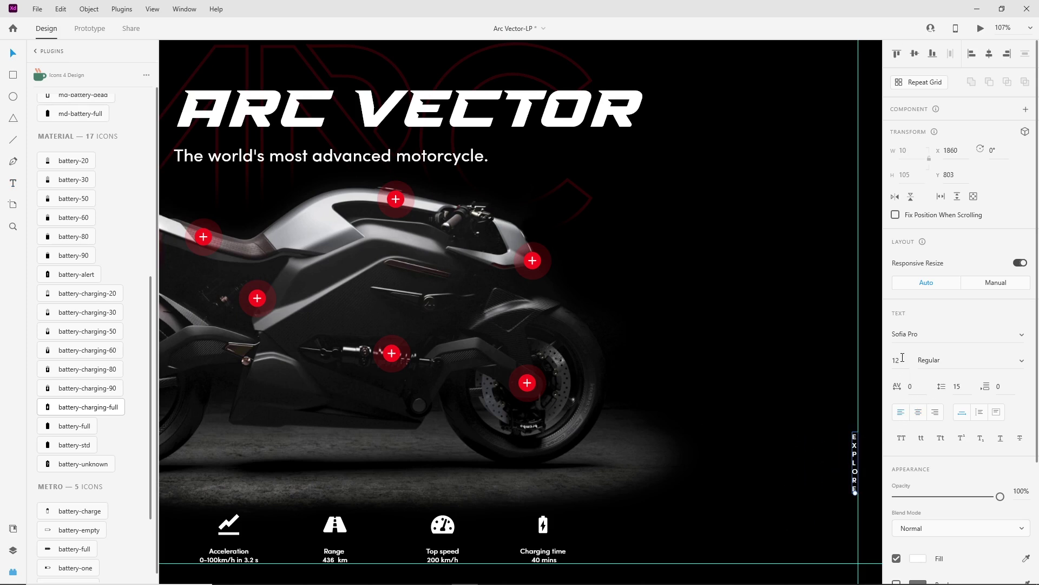
key("Return")
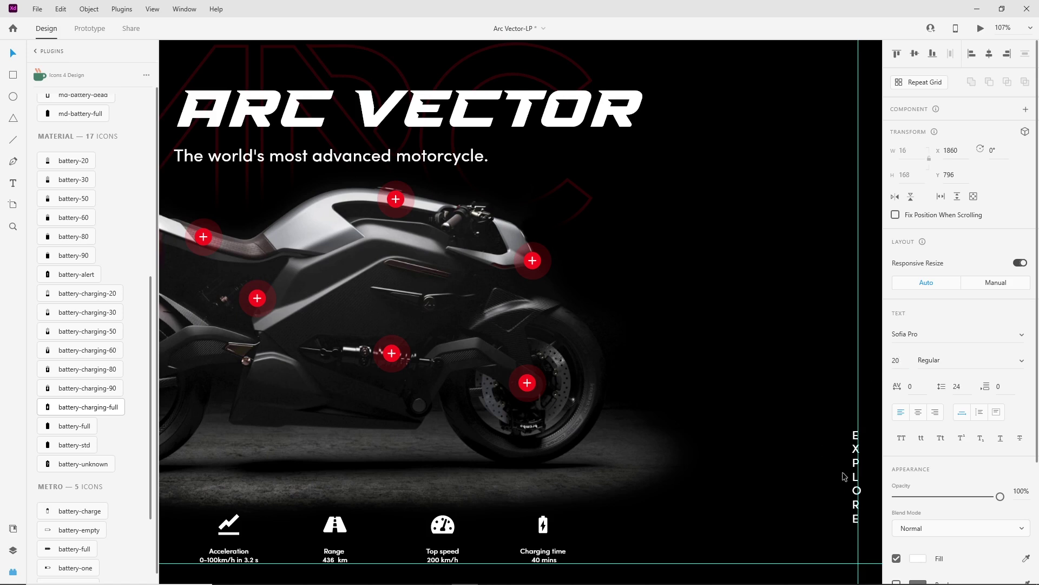
left_click_drag(857, 490, 855, 427)
Draw a vertical line about 115 px long directly below the EXPLORE text.
left_click(13, 139)
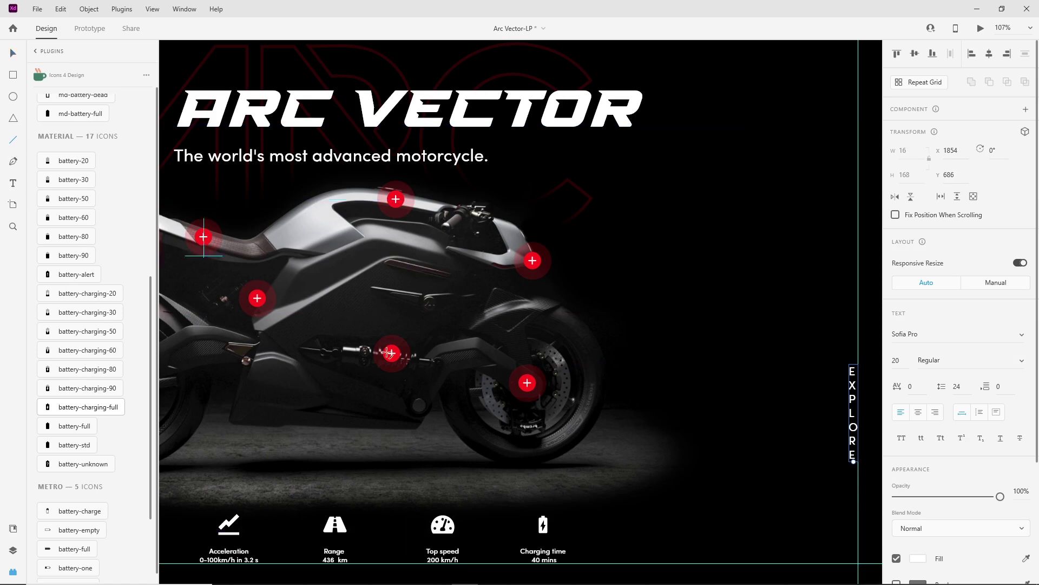
left_click_drag(854, 472, 853, 551)
left_click(13, 52)
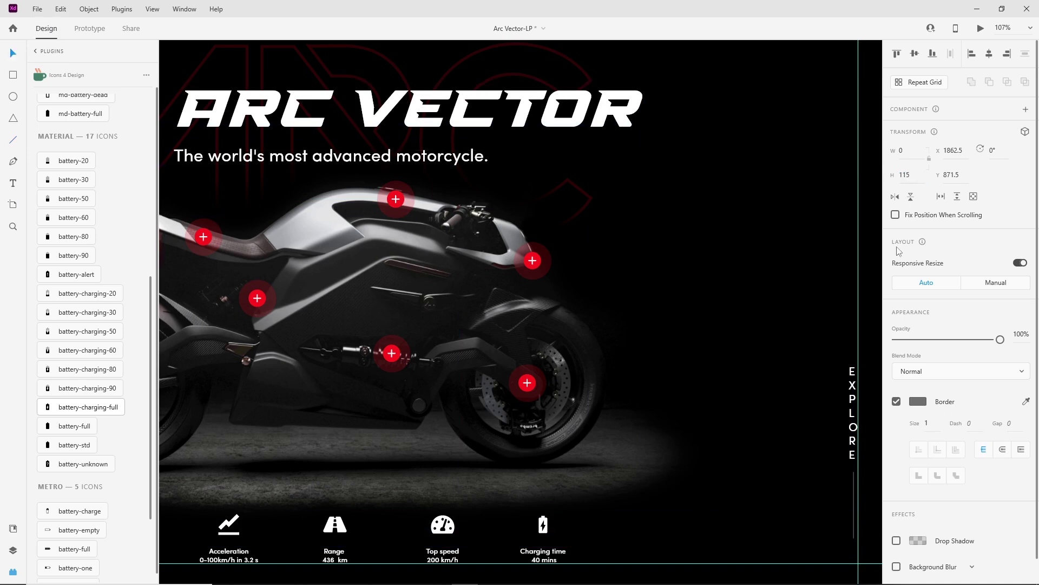
Give the vertical line a white (#FFFFFF) border of size 3 and move it up to Y 862.93.
left_click(918, 401)
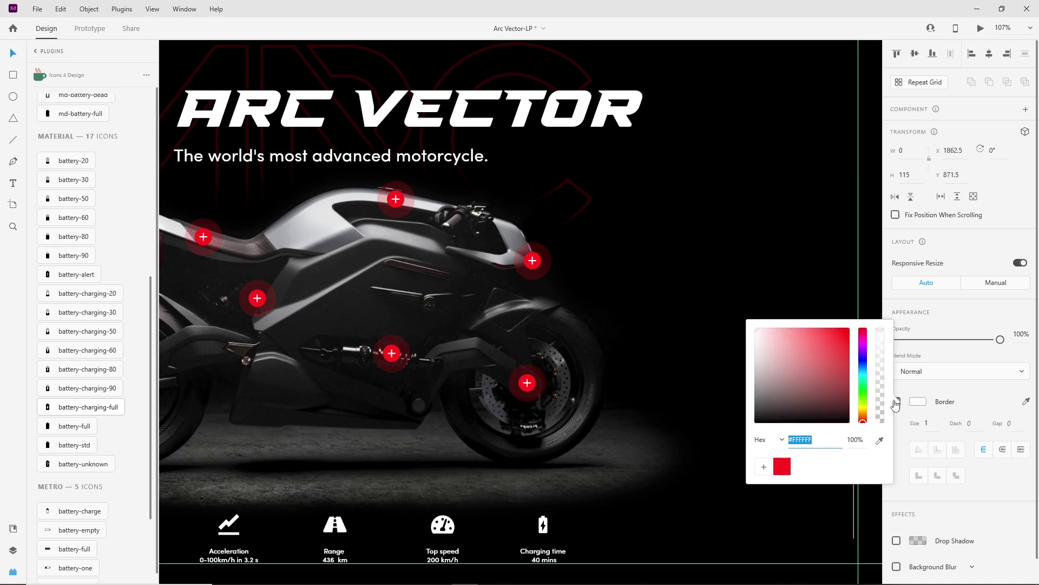
left_click(932, 421)
type("3")
key("Return")
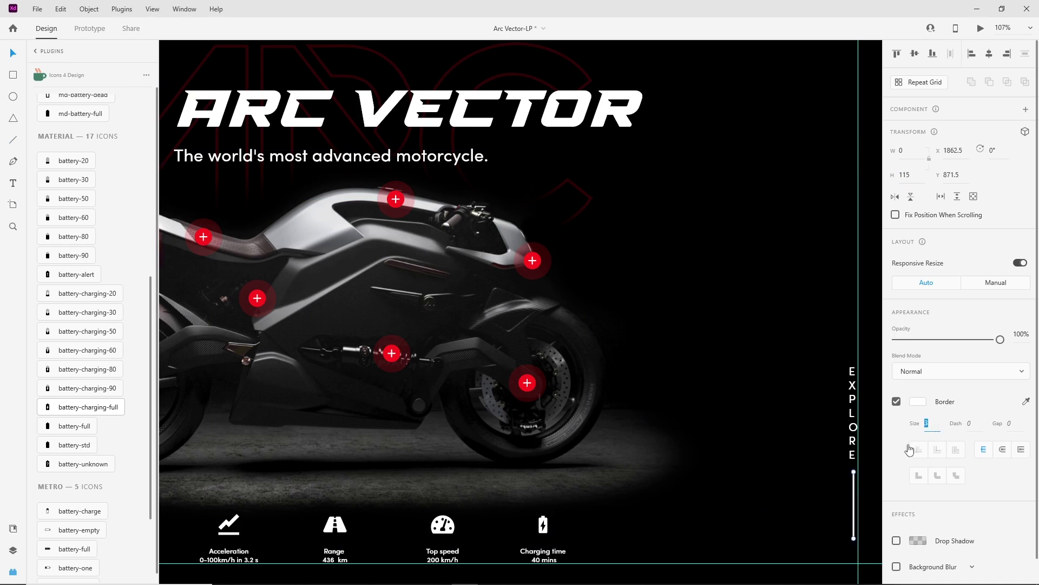
left_click(810, 468)
left_click_drag(809, 467, 682, 410)
left_click_drag(725, 450, 725, 444)
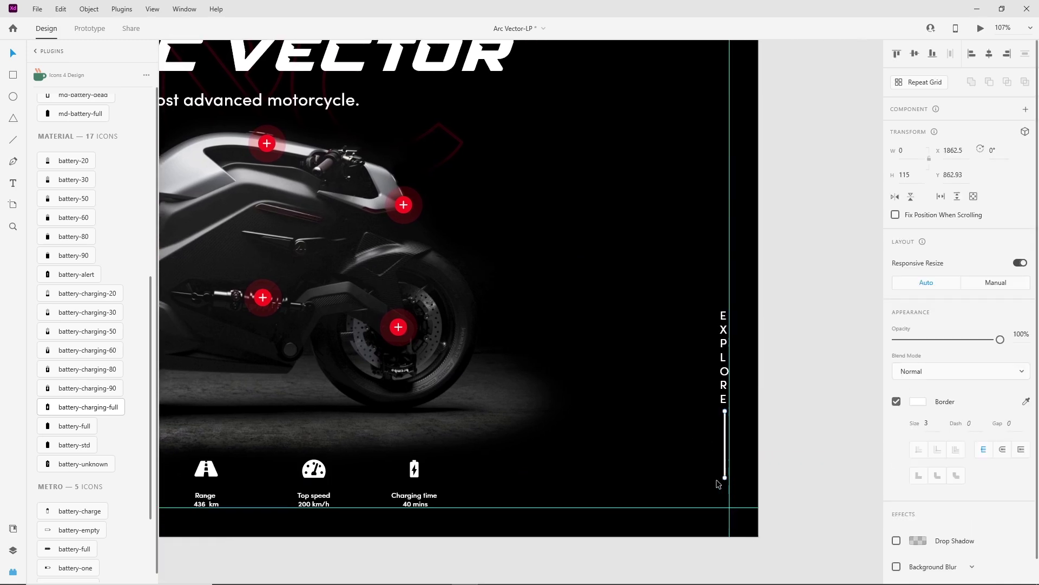
Draw a 43 px square beside the artboard and delete its lower-left anchor point to leave an open corner.
left_click(759, 476)
left_click(13, 77)
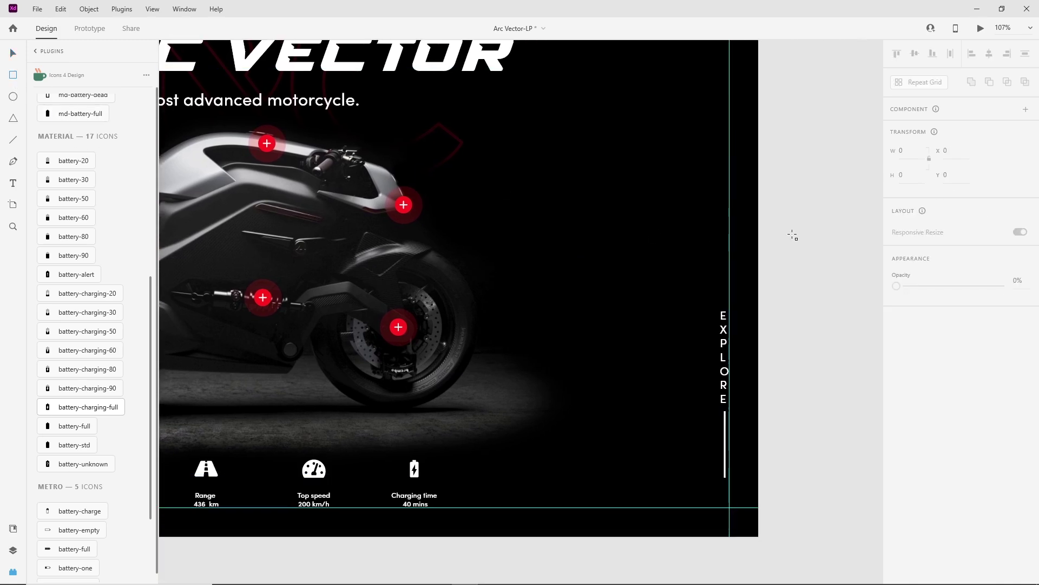
left_click_drag(792, 233, 816, 257)
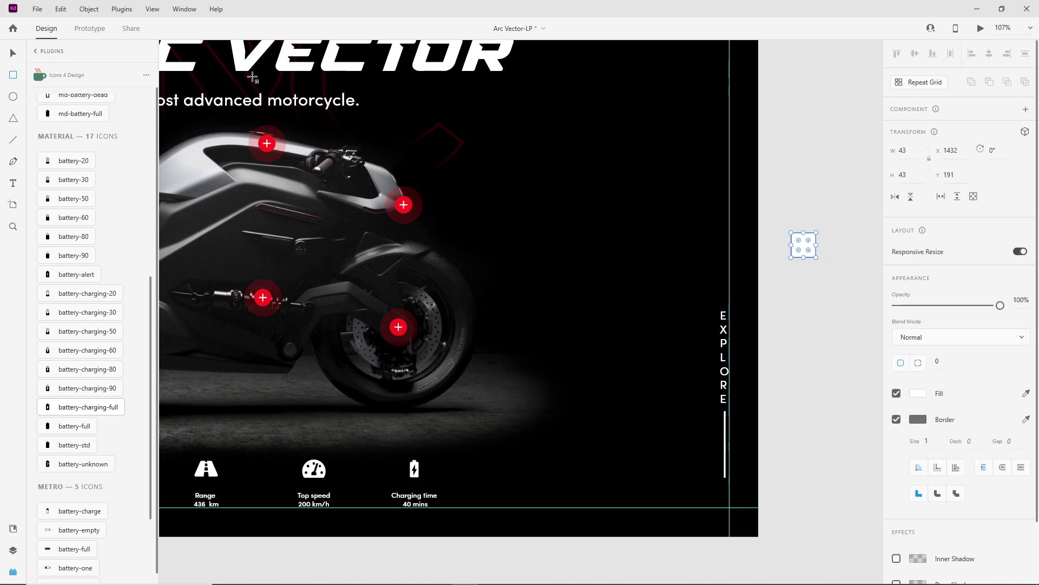
left_click(10, 54)
double_click(801, 248)
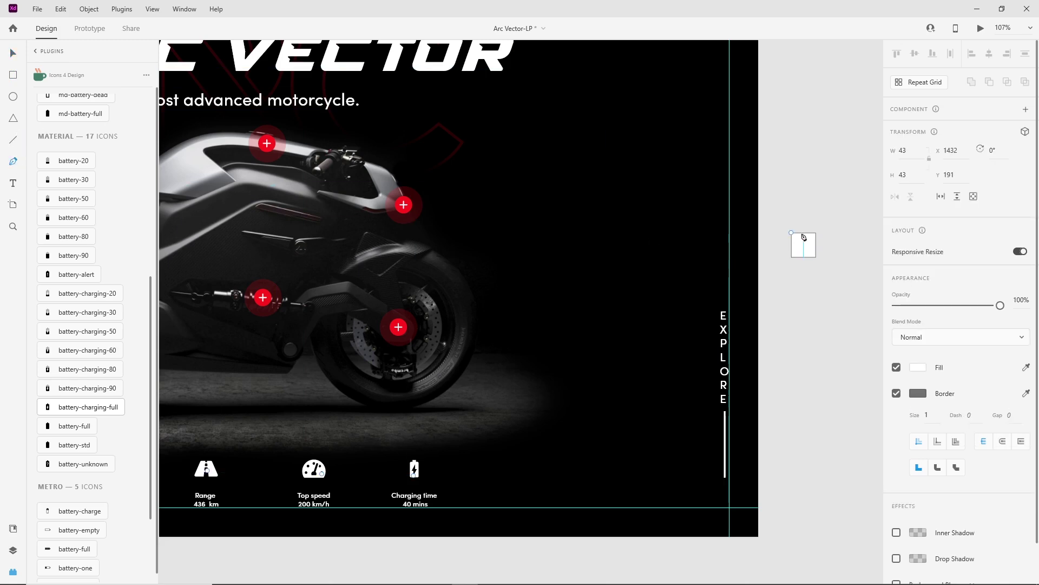
key("ctrl+z")
left_click_drag(780, 256, 787, 273)
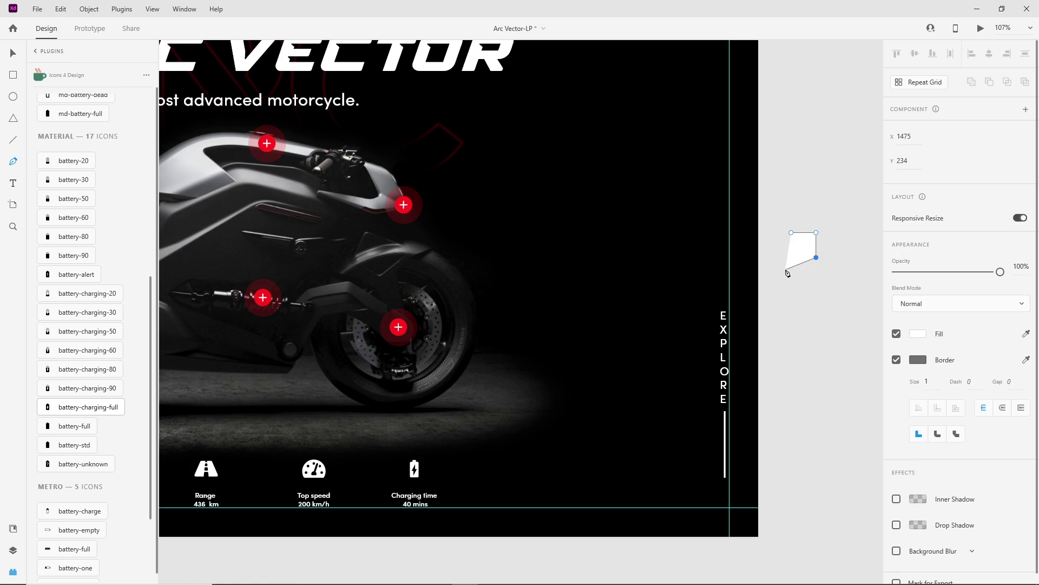
key("Delete")
left_click(13, 53)
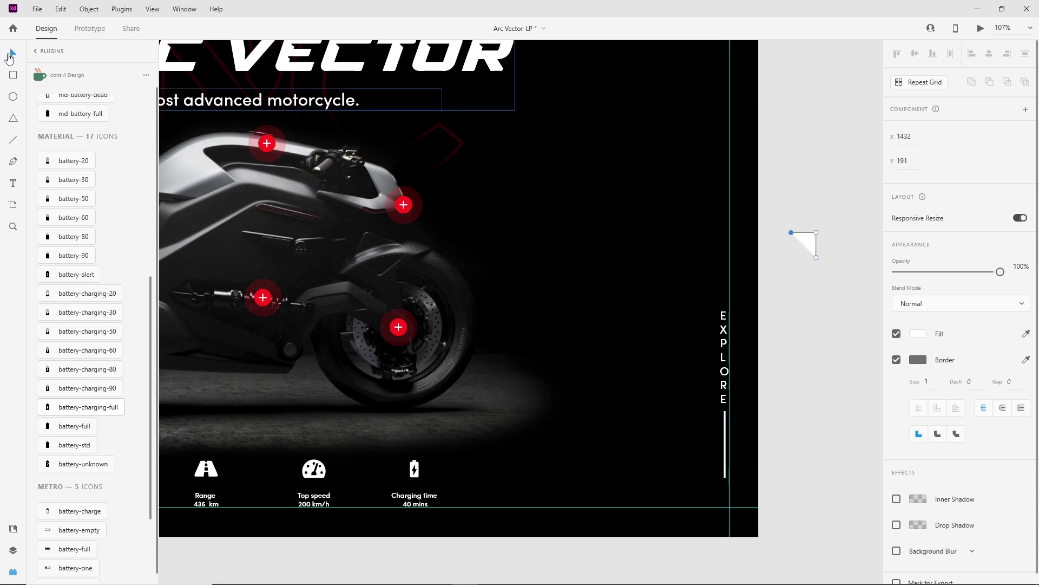
Remove the corner shape's fill, make its border white and rotate it to 135° as a downward arrowhead.
left_click(808, 242)
left_click(896, 367)
left_click(918, 397)
left_click_drag(773, 384, 741, 286)
left_click(782, 252)
left_click(814, 234)
left_click_drag(818, 230, 824, 280)
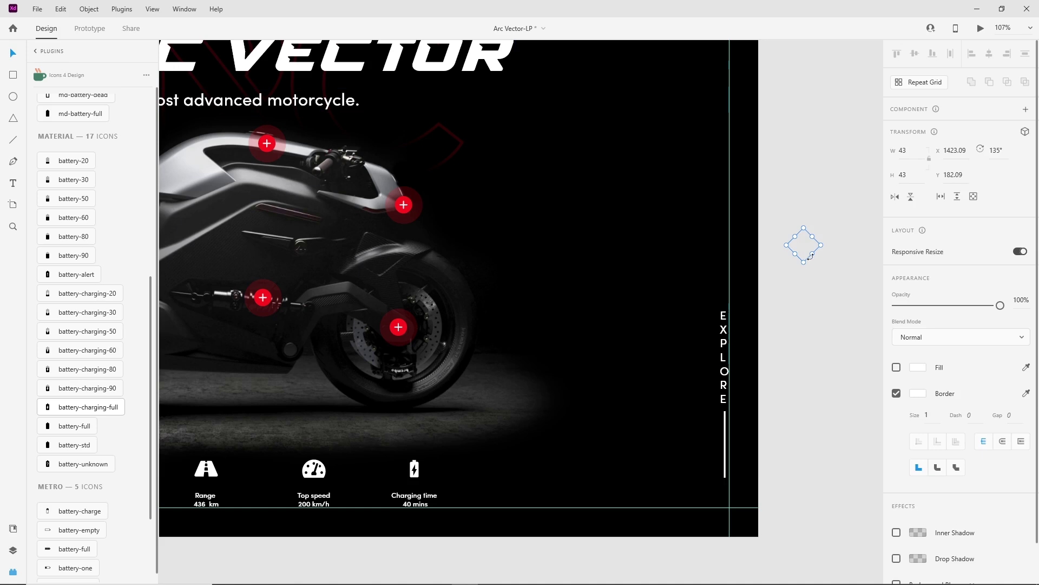
Place the arrowhead on the lower end of the vertical line, scale it down and set its border size to 3.
left_click_drag(809, 262, 729, 493)
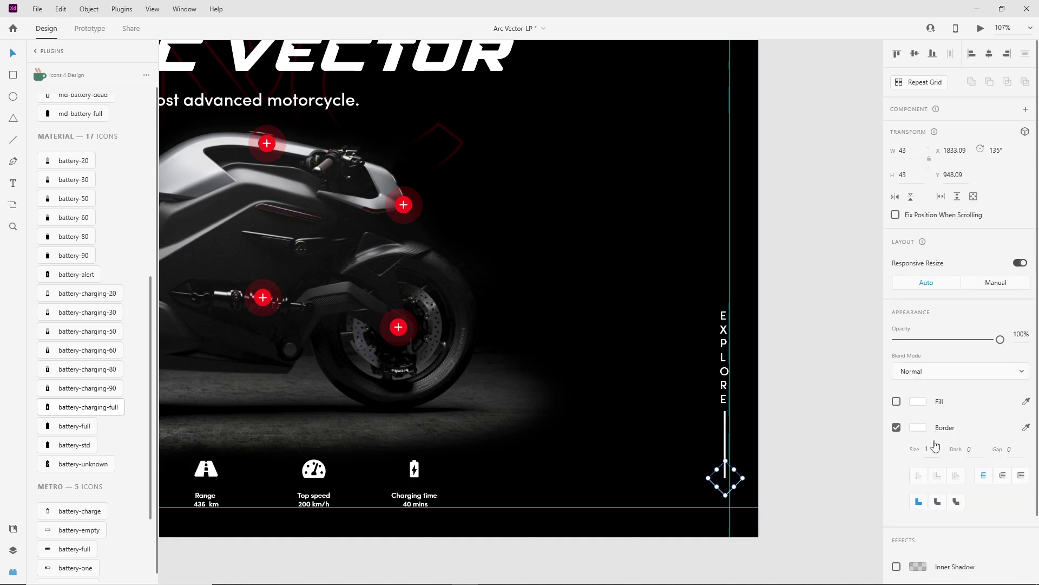
key("Up")
scroll(773, 474, "up", 5)
left_click_drag(747, 428, 703, 422)
Group the arrowhead with its line, and group the arrow with the EXPLORE text at X 1853, Y 686.
left_click(695, 367, "shift")
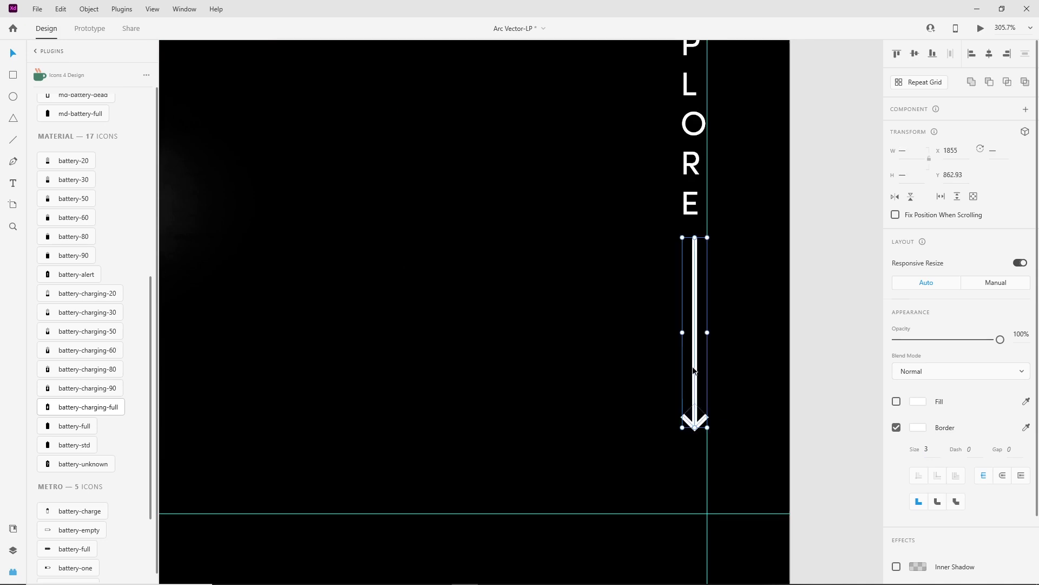
key("ctrl+g")
scroll(695, 372, "down", 6)
left_click(730, 311, "shift")
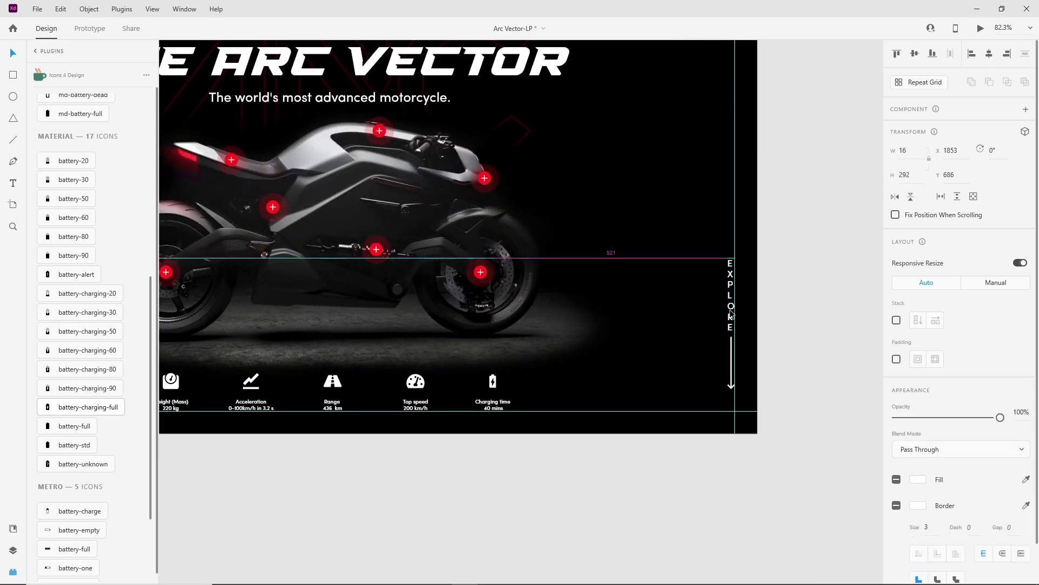
left_click_drag(730, 314, 731, 314)
Move the EXPLORE arrow group down until its tip meets the bottom guide.
scroll(754, 355, "down", 3)
left_click_drag(691, 241, 745, 311)
left_click(835, 391)
left_click_drag(791, 400, 791, 414)
left_click(588, 492)
left_click_drag(589, 491, 673, 501)
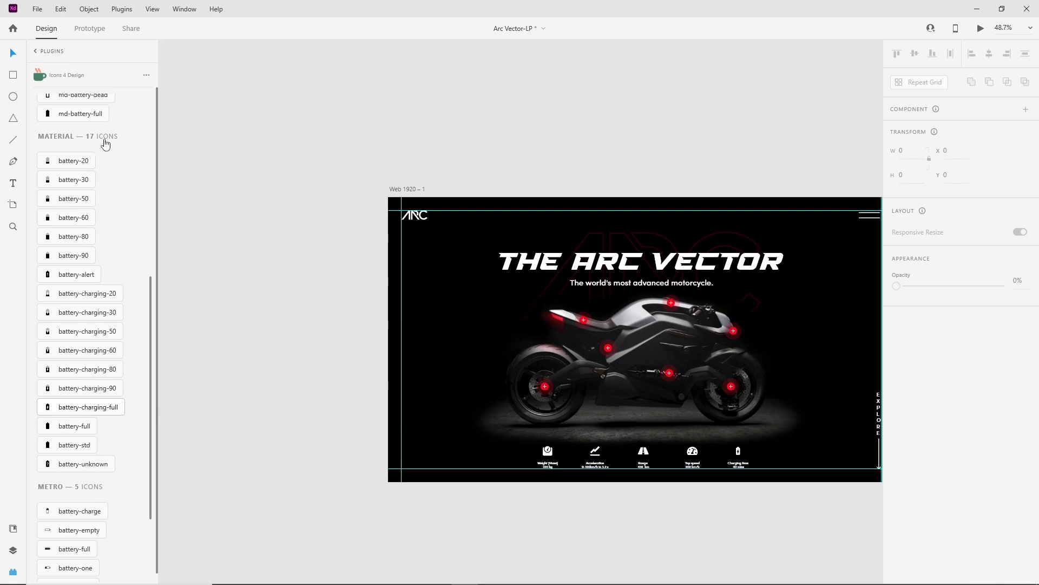
Search the icon plugin for "facebook", insert the Awesome facebook-f icon and place it beside the artboard.
scroll(83, 111, "up", 7)
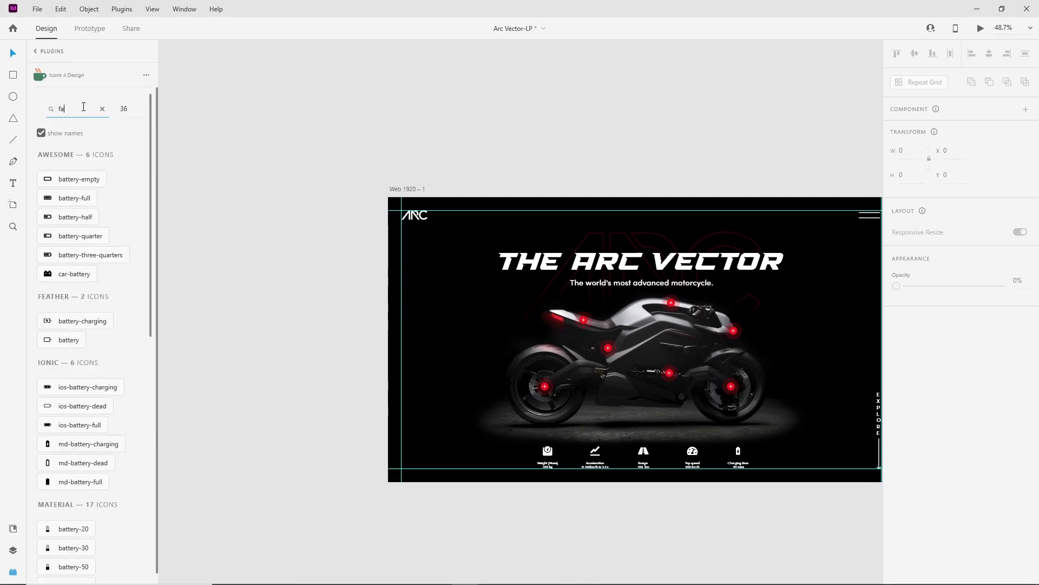
type("book")
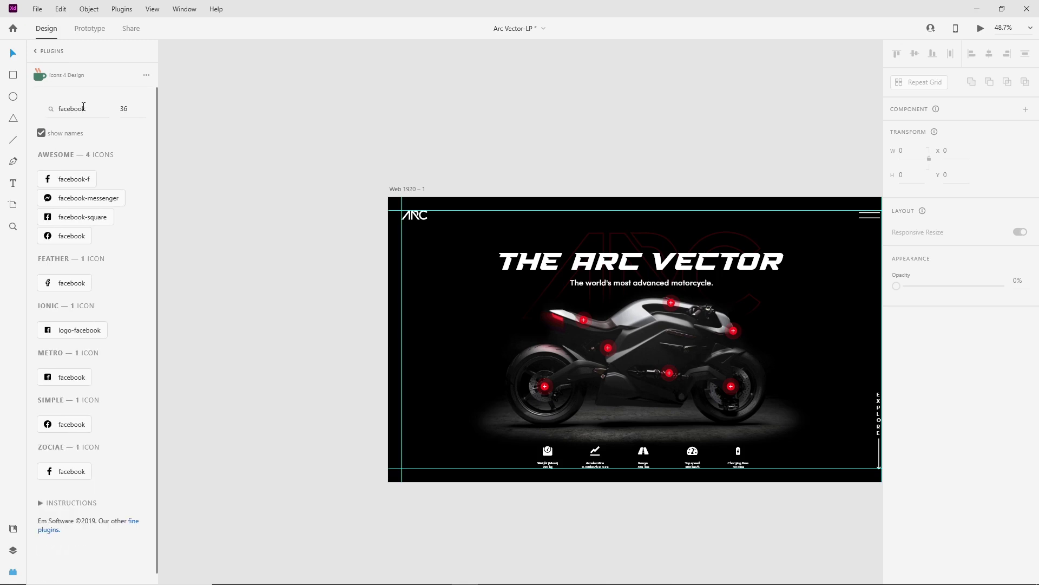
left_click(52, 180)
left_click_drag(391, 205, 332, 251)
Search for "twitter", insert the Awesome twitter icon and place it above the Facebook icon.
double_click(82, 110)
type("twitter")
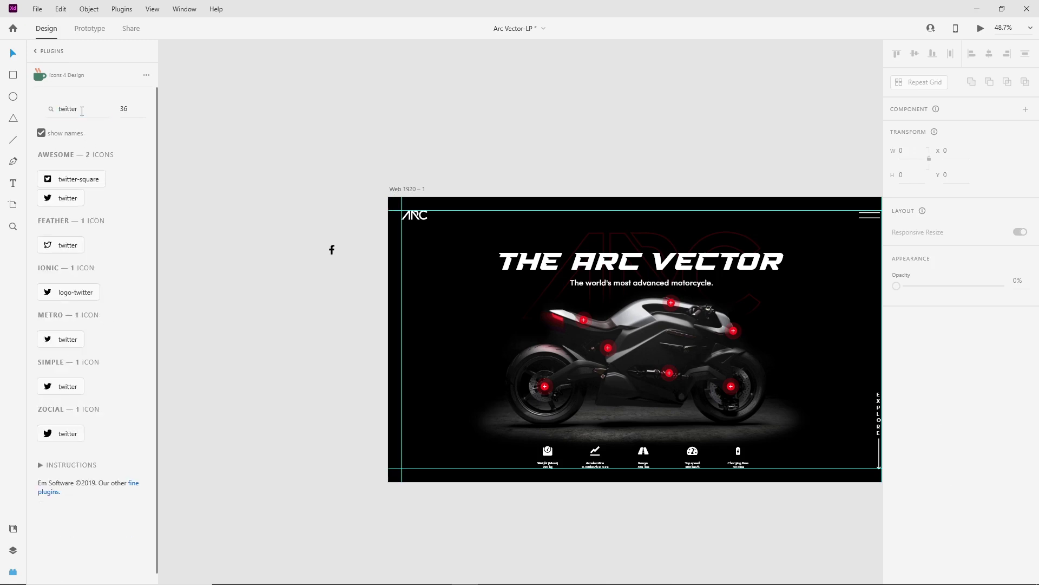
left_click(51, 199)
left_click_drag(391, 204, 334, 219)
Insert the Awesome linkedin-in icon and the Feather instagram icon beside the artboard.
double_click(84, 107)
type("linkedin")
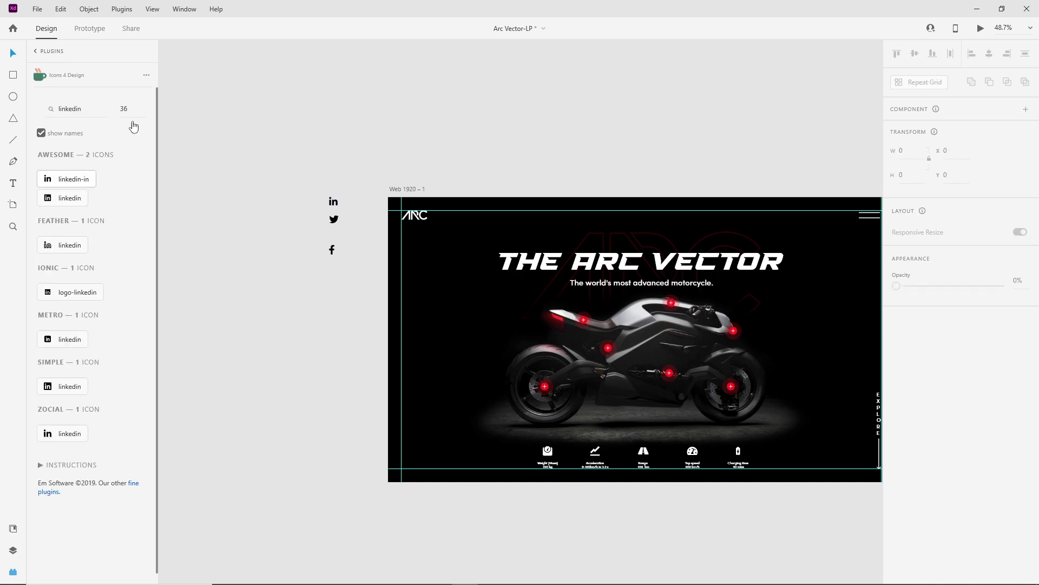
double_click(86, 108)
type("instagram")
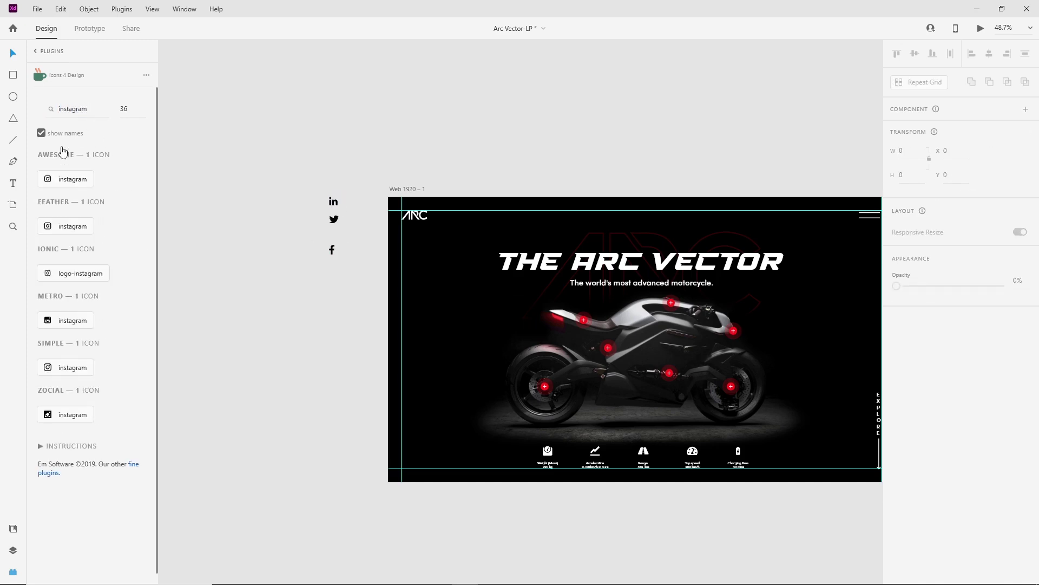
left_click(61, 228)
Select the four social icons and change their fill and border colours to white.
left_click_drag(333, 203, 352, 263)
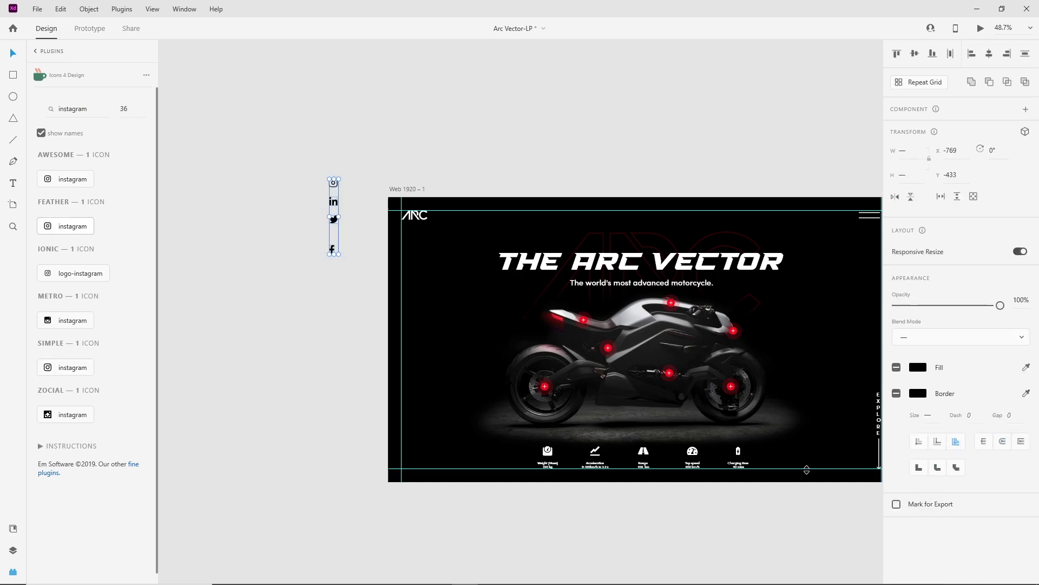
left_click(917, 367)
left_click_drag(801, 341, 756, 306)
left_click(917, 393)
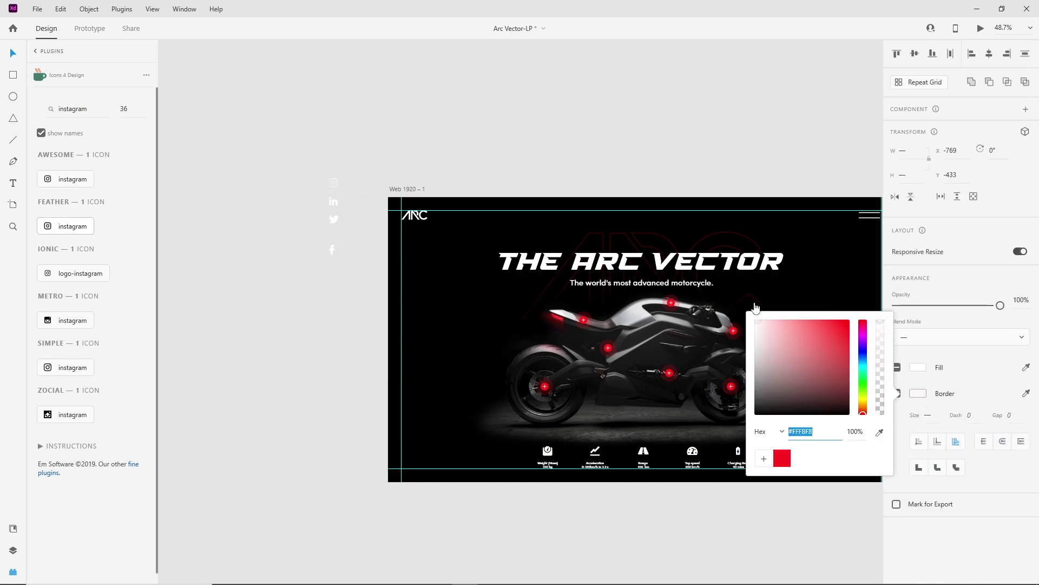
left_click(294, 183)
Stack the Facebook, Twitter, LinkedIn and Instagram icons along the left guide at X 50, down to the bottom guide, and distribute them vertically.
left_click_drag(294, 183, 346, 260)
left_click_drag(332, 222, 418, 408)
left_click(362, 476)
scroll(362, 477, "up", 4)
left_click_drag(494, 245, 464, 456)
left_click_drag(490, 391, 512, 379)
left_click_drag(498, 284, 467, 403)
left_click_drag(492, 319, 460, 354)
left_click_drag(508, 377, 464, 428)
scroll(429, 362, "down", 4)
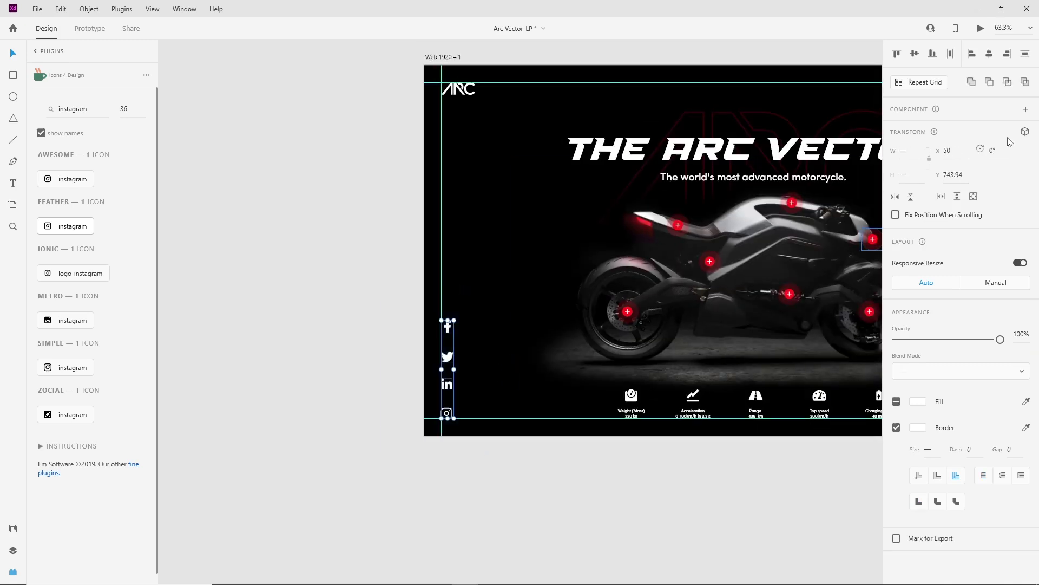
left_click(1023, 54)
left_click(318, 430)
Tighten the vertical spacing of the four social icons evenly, keeping the Instagram icon on the bottom guide.
scroll(317, 430, "down", 4)
left_click_drag(259, 360, 322, 437)
scroll(311, 420, "up", 10)
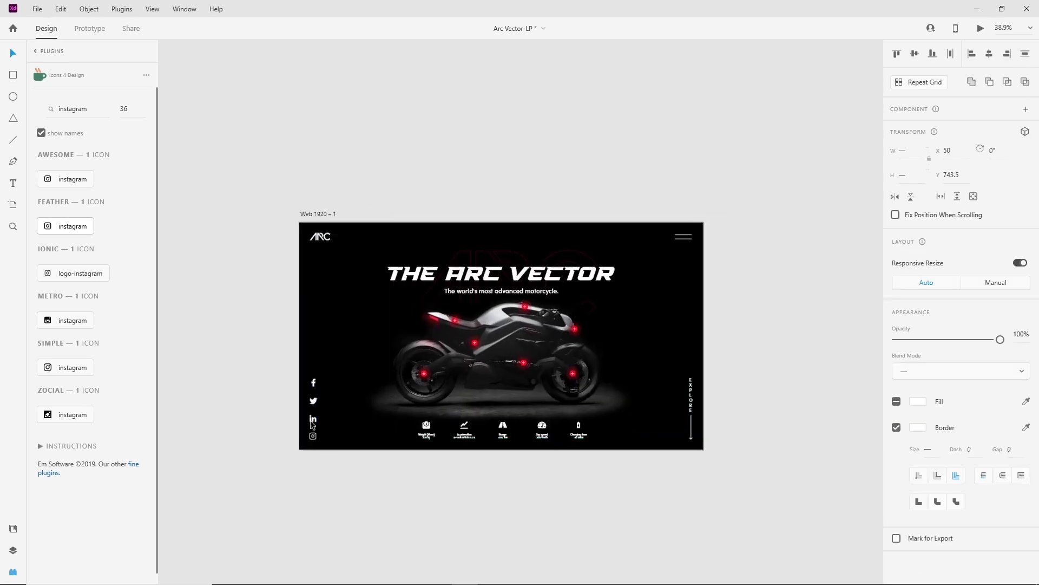
left_click_drag(341, 224, 340, 234)
left_click(228, 306)
scroll(292, 435, "down", 10)
scroll(242, 398, "up", 2)
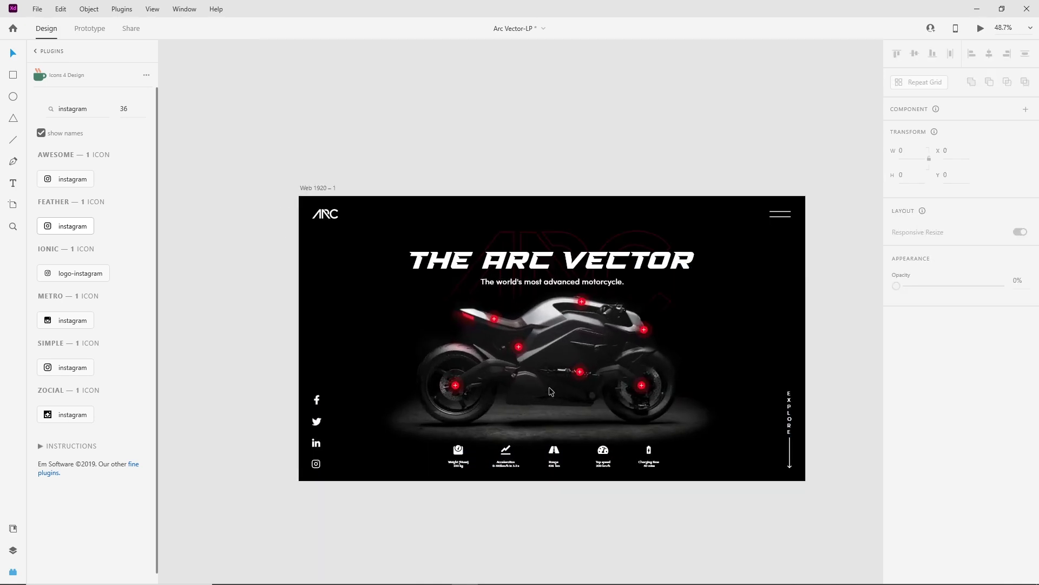
left_click_drag(259, 385, 333, 468)
left_click_drag(321, 395, 320, 402)
left_click(393, 200)
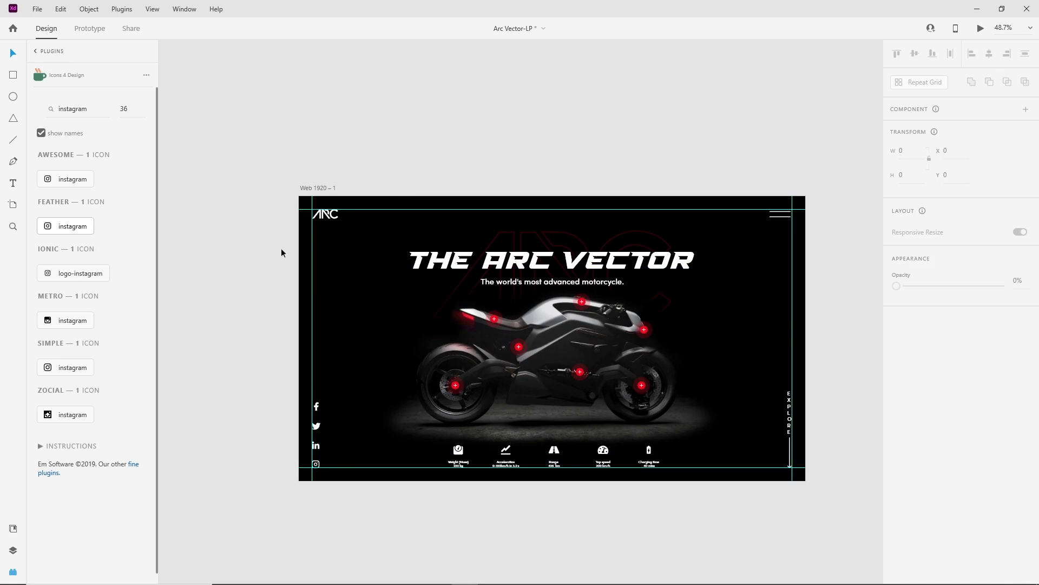
Draw a rectangle above the artboard and size it to 165 wide by 340 high.
mouse_move(358, 93)
left_mouse_down()
mouse_move(391, 129)
mouse_move(402, 196)
left_mouse_up()
left_click(912, 152)
type("165")
key("Return")
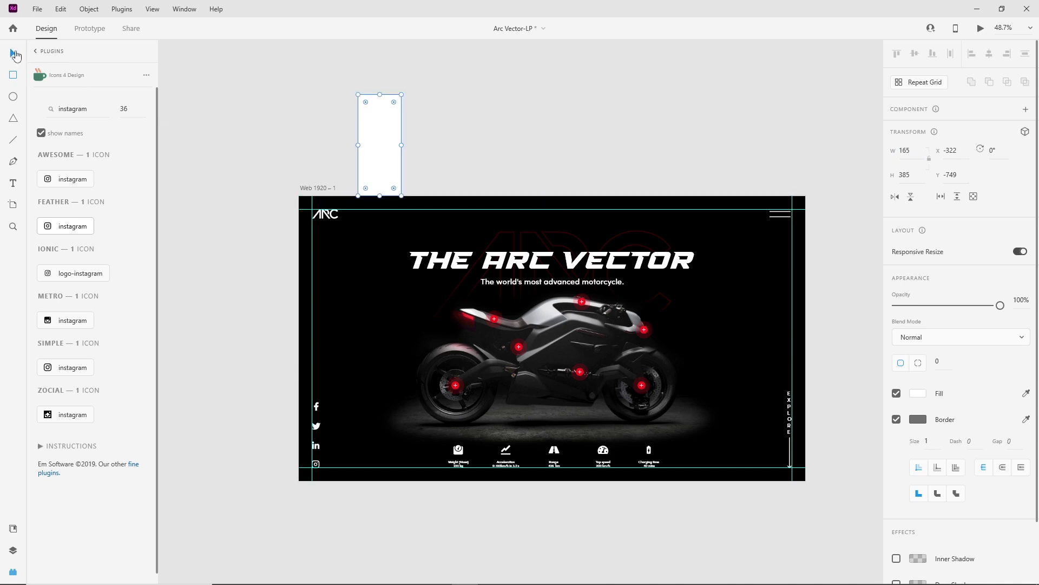
left_click_drag(382, 139, 473, 152)
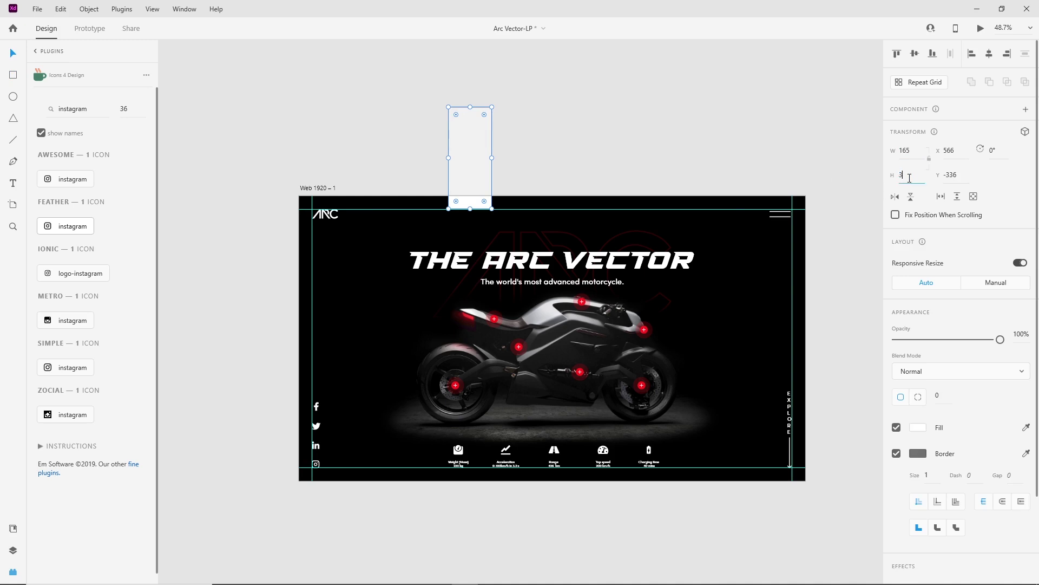
left_click(909, 179)
type("340")
key("Return")
Place the rectangle across the artboard's top edge beside the ARC logo, remove its border and fill it with red #FF1C1D.
left_click_drag(459, 154, 376, 250)
left_click(904, 458)
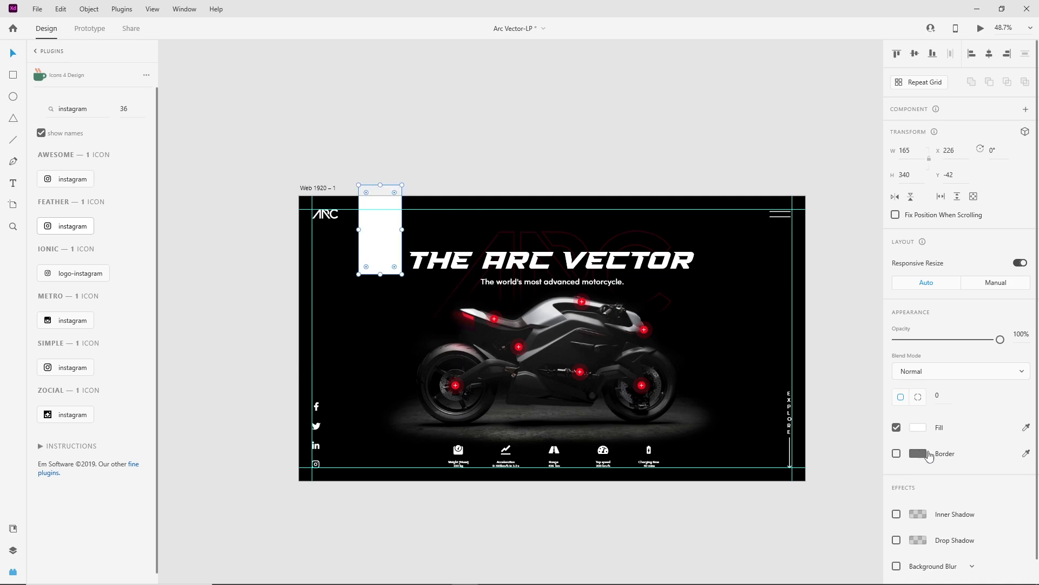
left_click(919, 428)
left_click(786, 495)
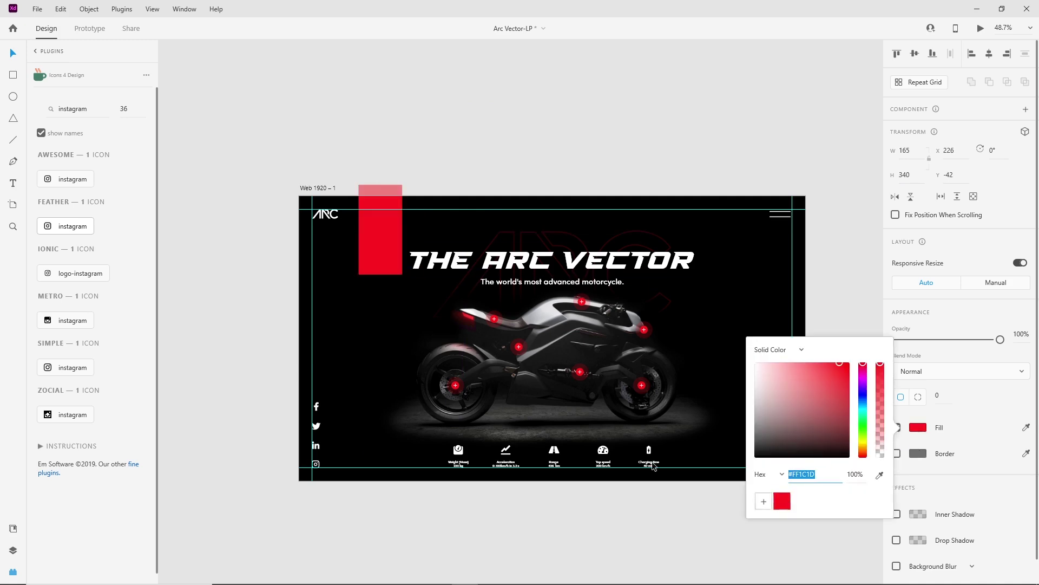
left_click(374, 249)
left_click_drag(374, 248, 371, 249)
Slant the red rectangle into a parallelogram 325 wide by shifting its two bottom corner points to the left.
double_click(371, 262)
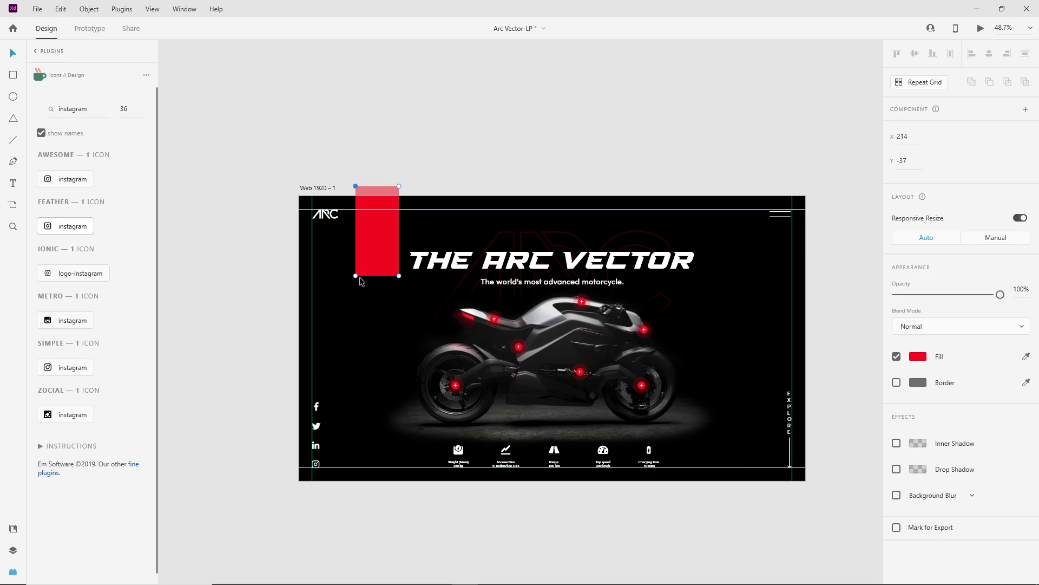
left_click(387, 275)
left_click(399, 275, "shift")
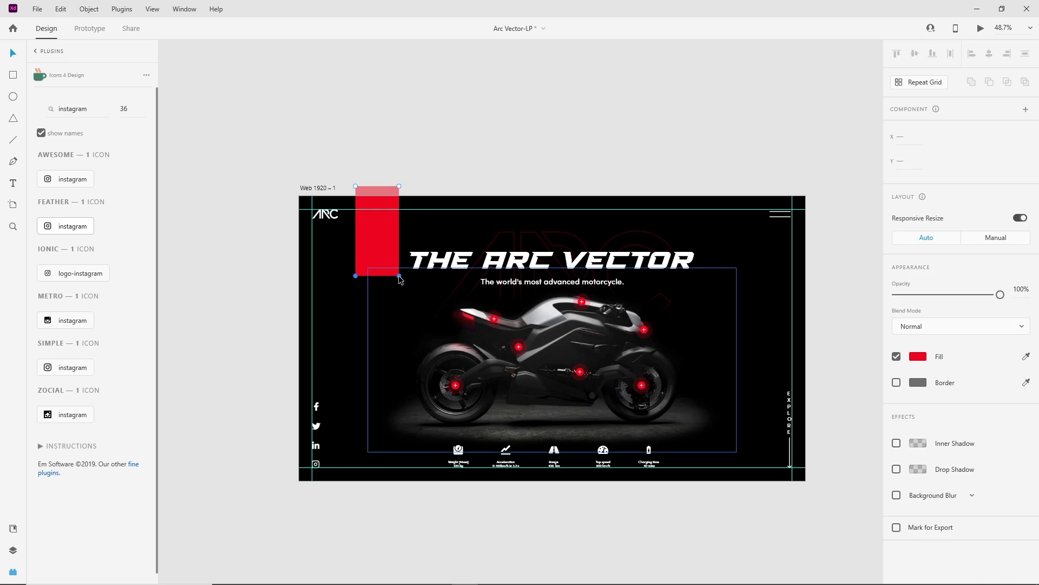
key("shift+Left")
key("shift+Left")
key("shift+Left")
key("shift+Left")
key("shift+Left")
key("shift+Left")
key("shift+Left")
key("shift+Left")
key("shift+Left")
key("shift+Left")
key("shift+Left")
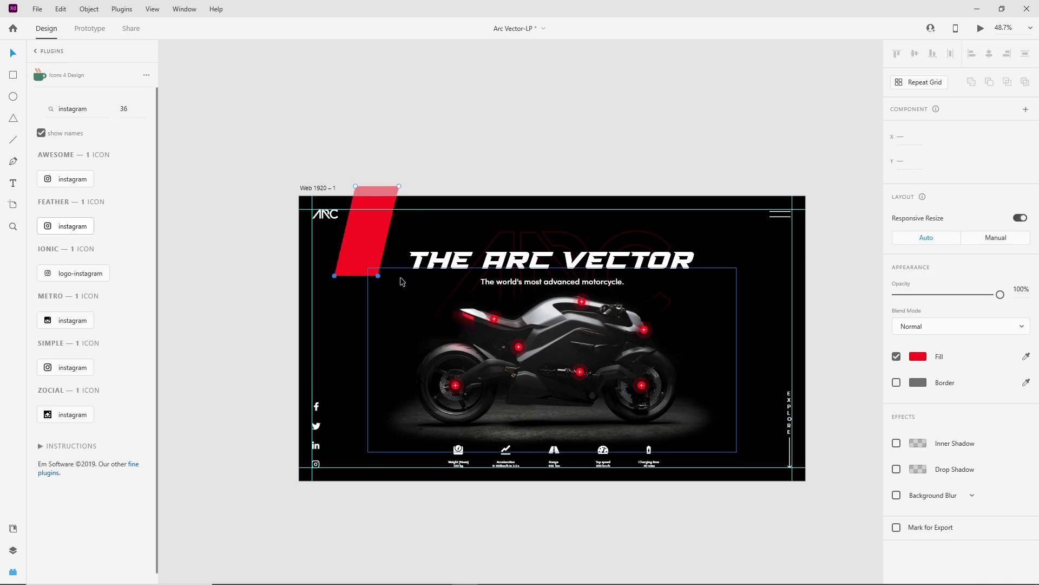
key("shift+Left")
key("shift+Left")
key("shift+Left")
key("shift+Left")
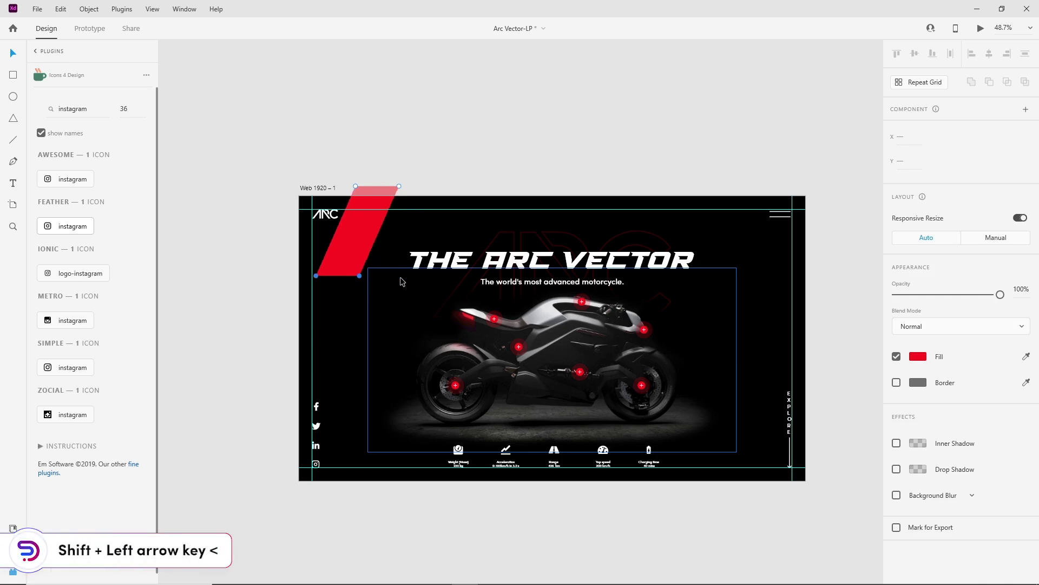
key("shift+Left")
Move the red parallelogram up and to the right so it sits between the ARC logo and the headline.
left_click_drag(366, 245, 403, 227)
left_click(470, 203)
scroll(433, 227, "left", 2)
left_click(413, 243)
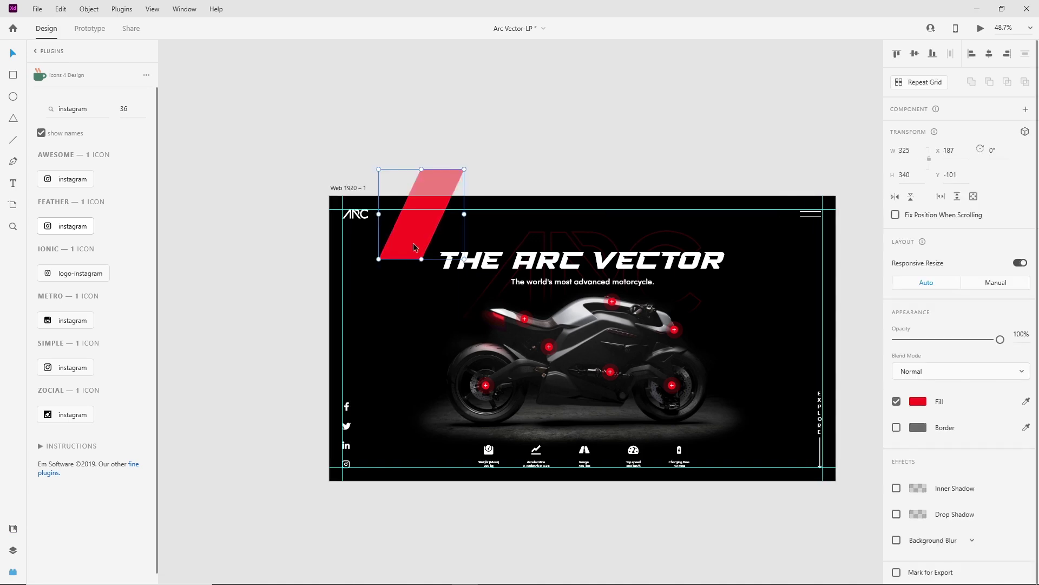
left_click(408, 93)
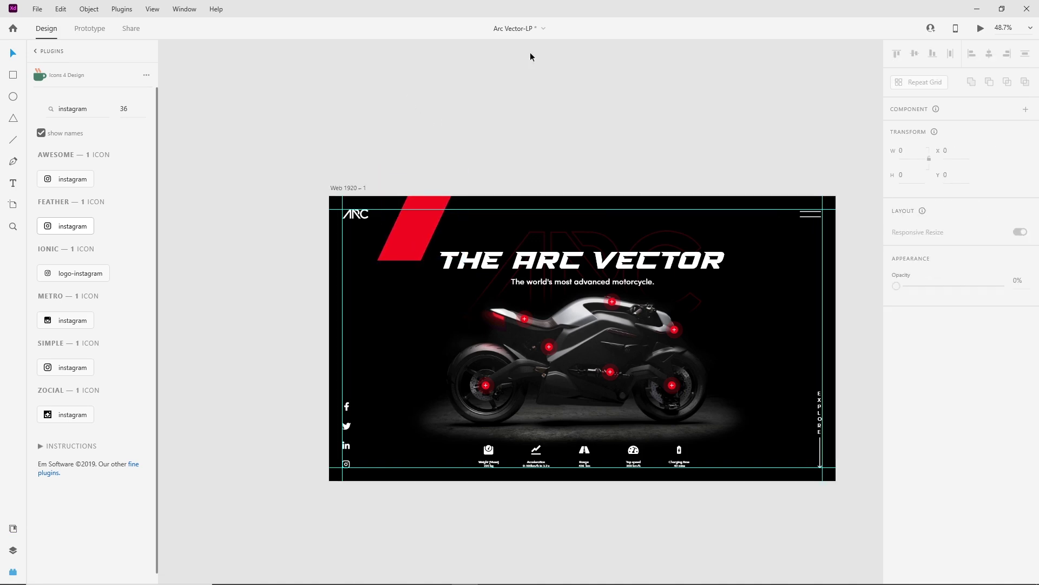
Duplicate the red parallelogram to its lower left, shorten the copy and fill it with white.
left_click_drag(413, 239, 349, 276)
double_click(360, 363)
left_click(13, 53)
left_click(919, 402)
left_click_drag(815, 401, 755, 336)
left_click(317, 284)
scroll(345, 268, "up", 4)
left_click_drag(480, 258, 462, 260)
Duplicate the white parallelogram to its lower right and fill the copy with the saved red.
scroll(438, 272, "down", 2)
left_click(369, 347)
left_click_drag(392, 309, 403, 362)
left_click(919, 402)
left_click(782, 475)
left_click(222, 382)
Shift the three parallelograms together slightly to the right and fine-tune the white one's position at the artboard's left edge.
scroll(272, 348, "down", 4)
left_click(315, 308)
left_click(325, 349, "shift")
left_click(368, 283, "shift")
left_click_drag(368, 283, 380, 282)
left_click_drag(282, 323, 278, 324)
left_click(240, 340)
scroll(297, 329, "up", 4)
double_click(314, 332)
left_click(262, 337)
Adjust the bottom corner points of both red parallelograms to the right and move the lower two shapes to meet corner to corner.
double_click(401, 269)
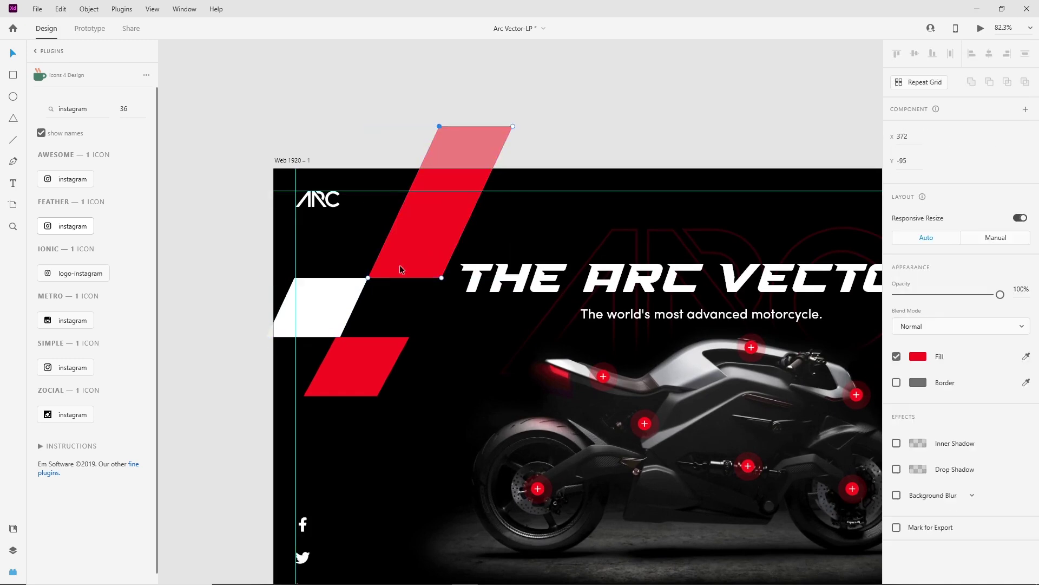
left_click_drag(443, 277, 447, 278)
double_click(335, 381)
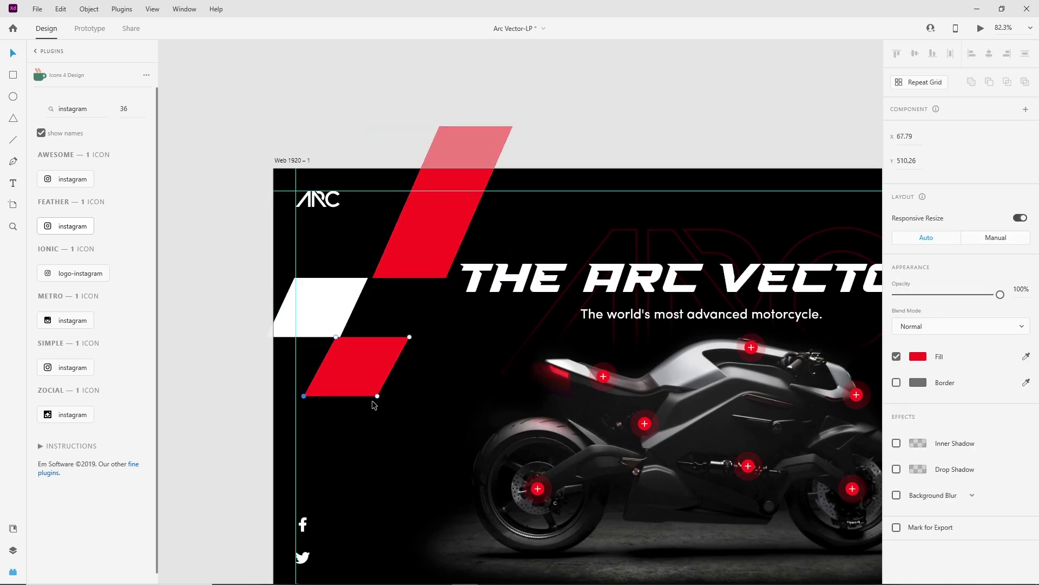
key("shift+Right")
left_click(12, 53)
left_click_drag(326, 296, 331, 297)
left_click_drag(361, 358, 368, 353)
left_click(269, 376)
scroll(367, 341, "down", 5)
left_click_drag(295, 257, 346, 351)
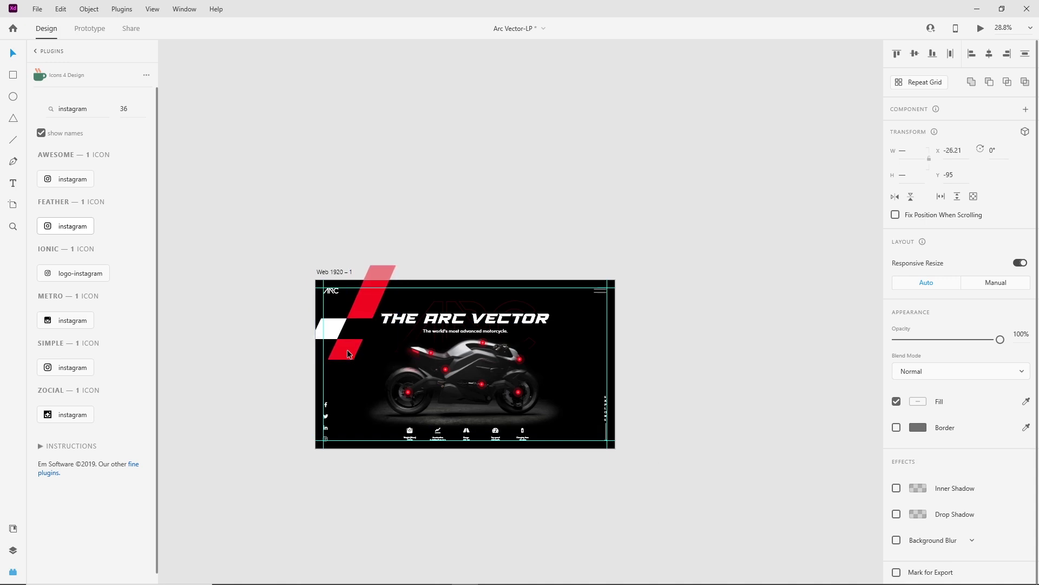
left_click(292, 360)
scroll(479, 366, "up", 5)
left_click_drag(455, 378, 562, 355)
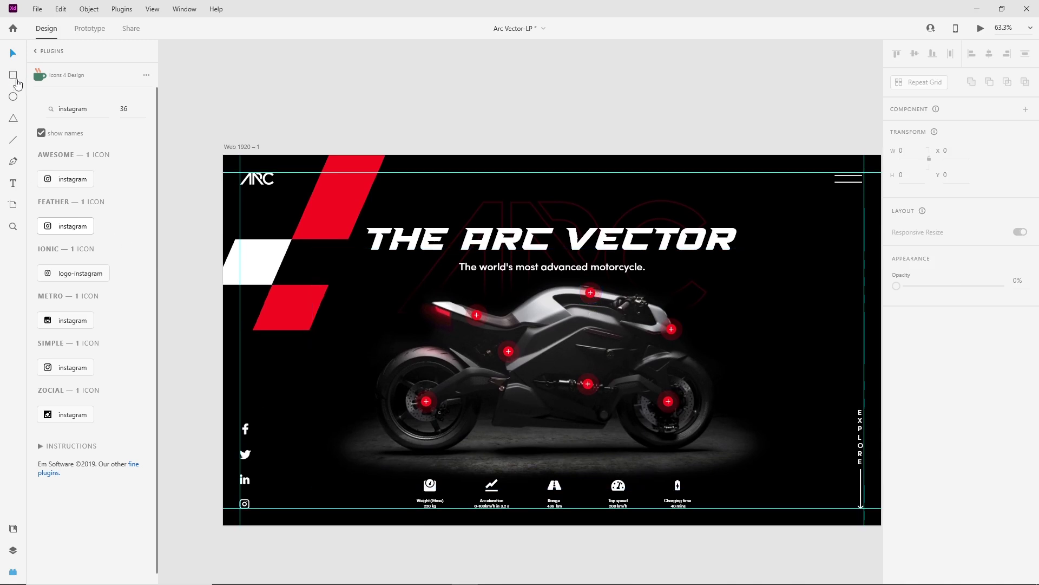
Add the text "01" beside the top hotspot near the handlebars and set its font to High Speed.
left_click(13, 183)
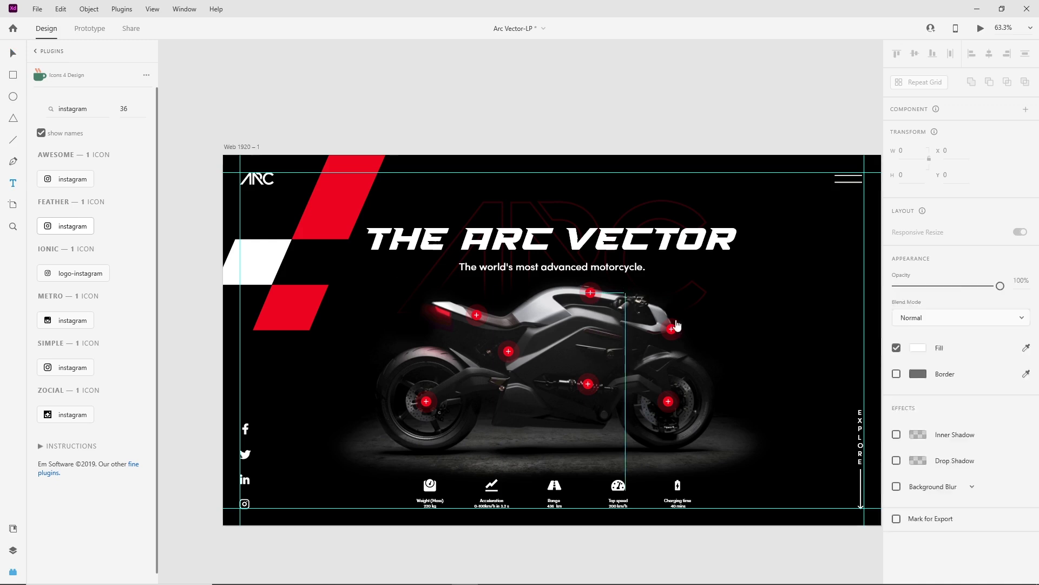
left_click(625, 291)
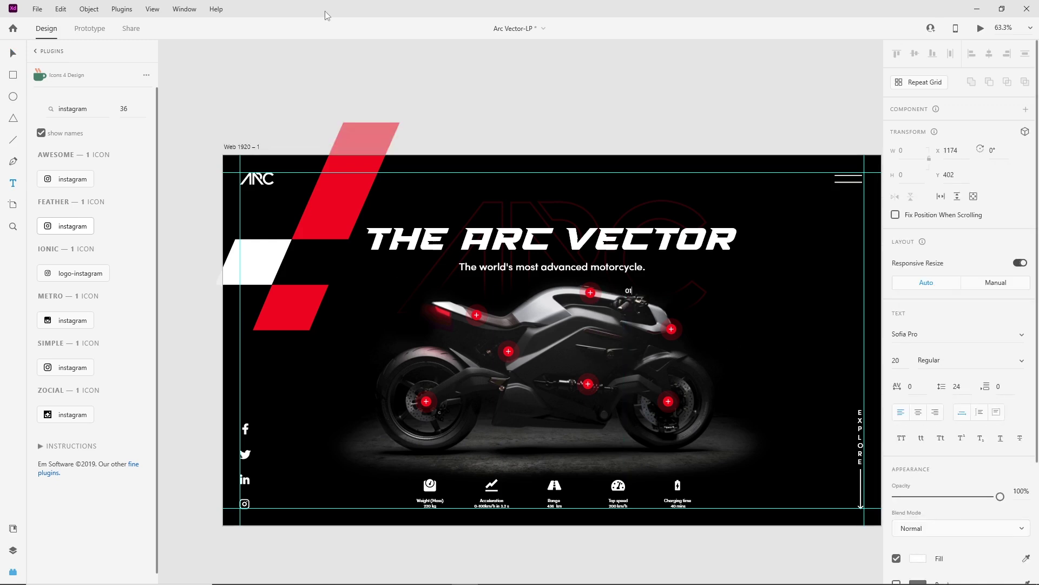
key("Escape")
left_click(925, 338)
type("High Speed")
key("Return")
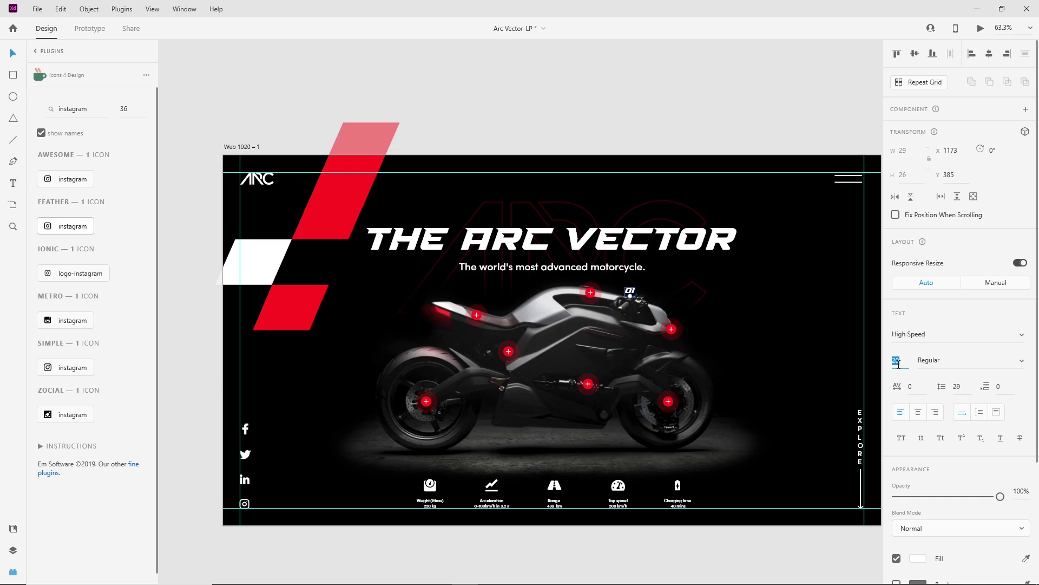
Set the "01" text to size 36 and fill it with red #FF1C1D.
left_click(898, 364)
type("36")
key("Return")
left_click(917, 560)
left_click(780, 569)
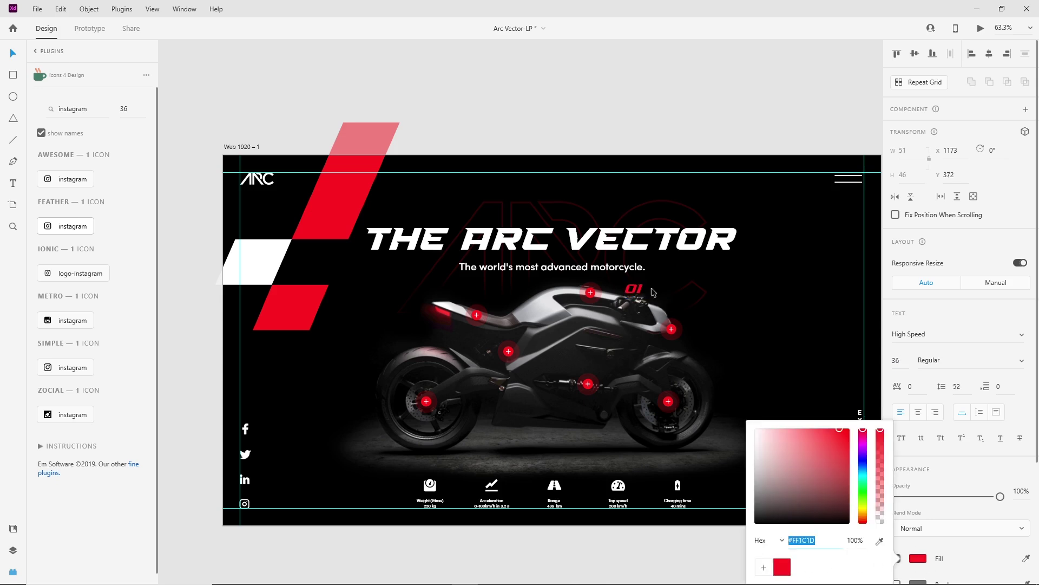
Move the "01" text below the top hotspot and draw a rectangle about 322 by 89 beneath it.
scroll(653, 292, "up", 5)
left_click_drag(624, 290, 527, 352)
key("r")
mouse_move(497, 375)
left_mouse_down()
mouse_move(664, 436)
mouse_move(738, 441)
left_mouse_up()
left_click(14, 54)
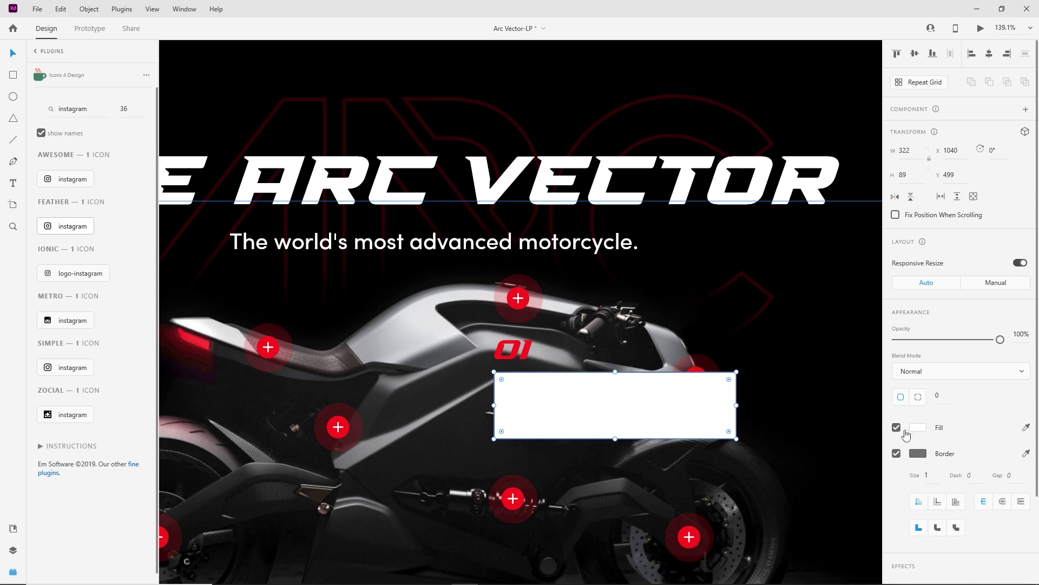
Give the rectangle under "01" a red #FF1C1D border of size 2.
left_click(918, 454)
left_click(782, 516)
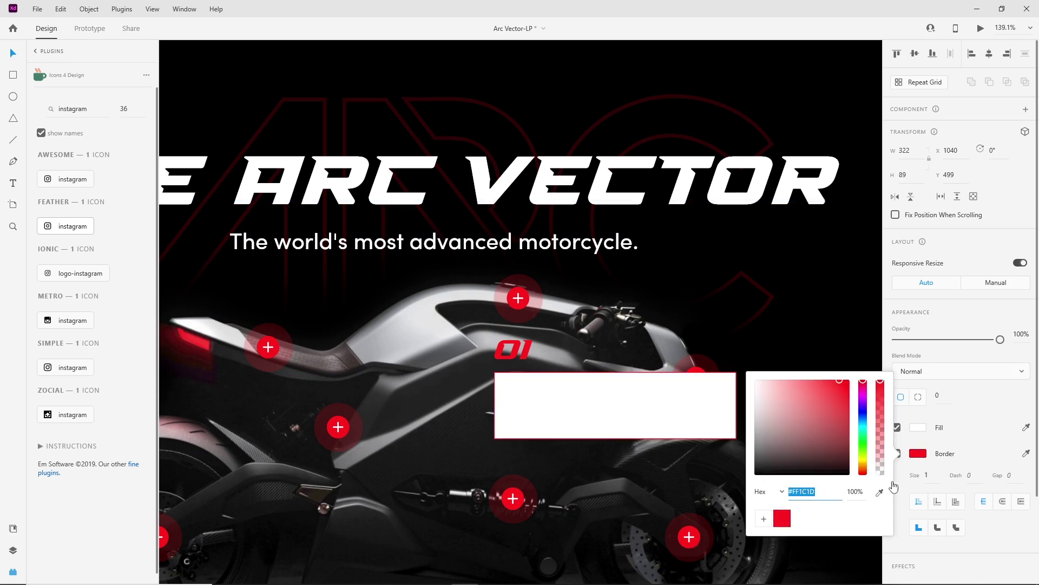
left_click(930, 474)
type("2")
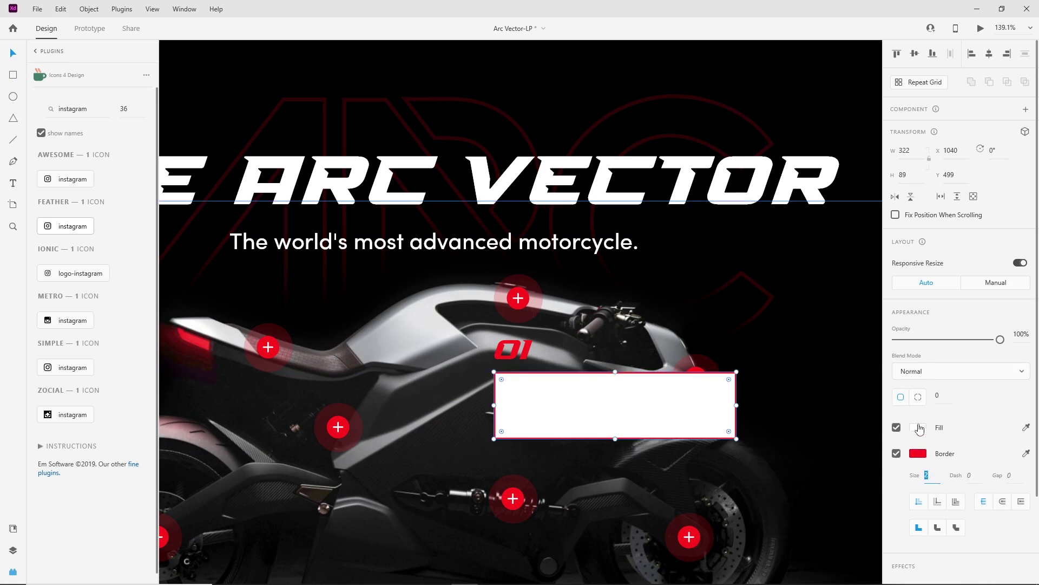
Fill the rectangle under "01" with black #000000 at 75% opacity.
left_click(918, 427)
left_click(765, 449)
left_click_drag(765, 455, 748, 483)
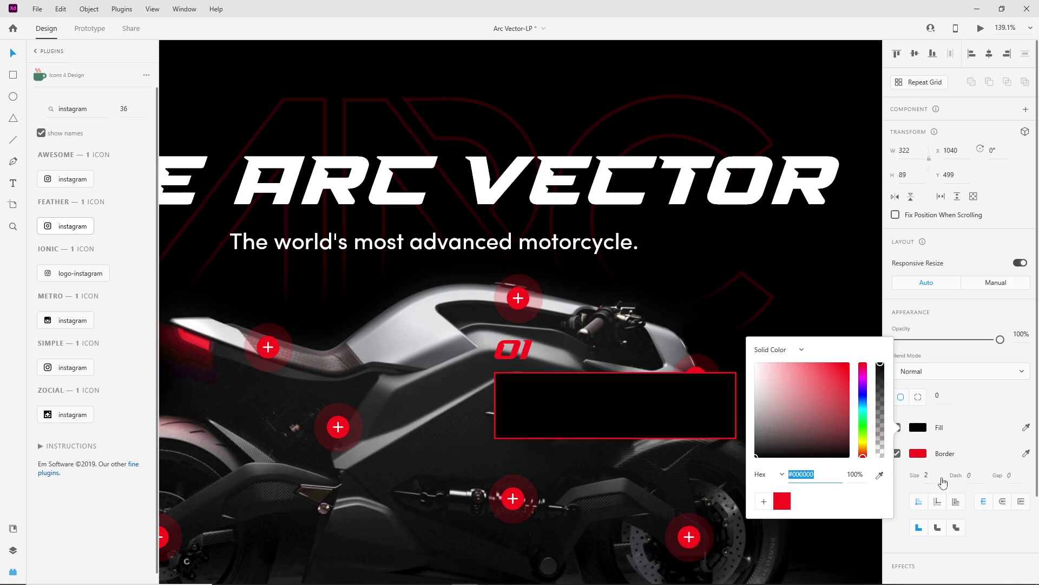
left_click_drag(882, 367, 881, 386)
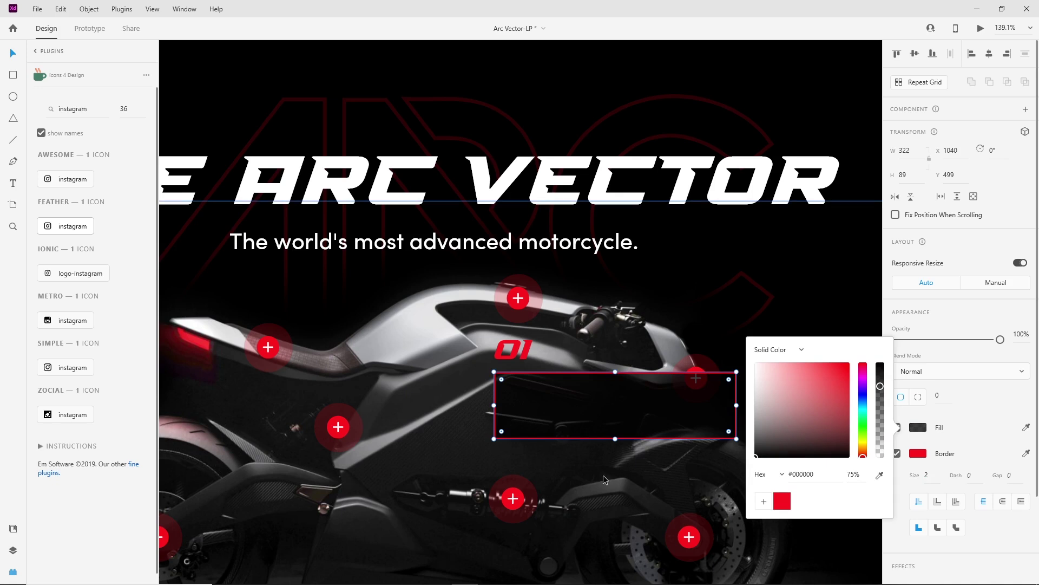
left_click(479, 440)
Copy "Fast charging available through a CCS DC Charger." from the data file in Notepad and paste it as text into the box.
left_click(14, 182)
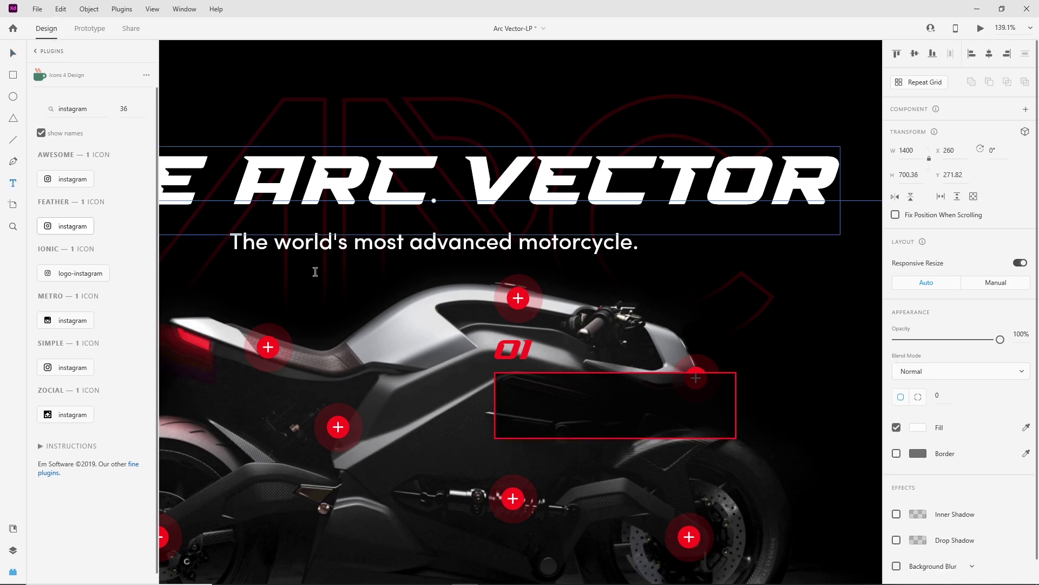
left_click(515, 386)
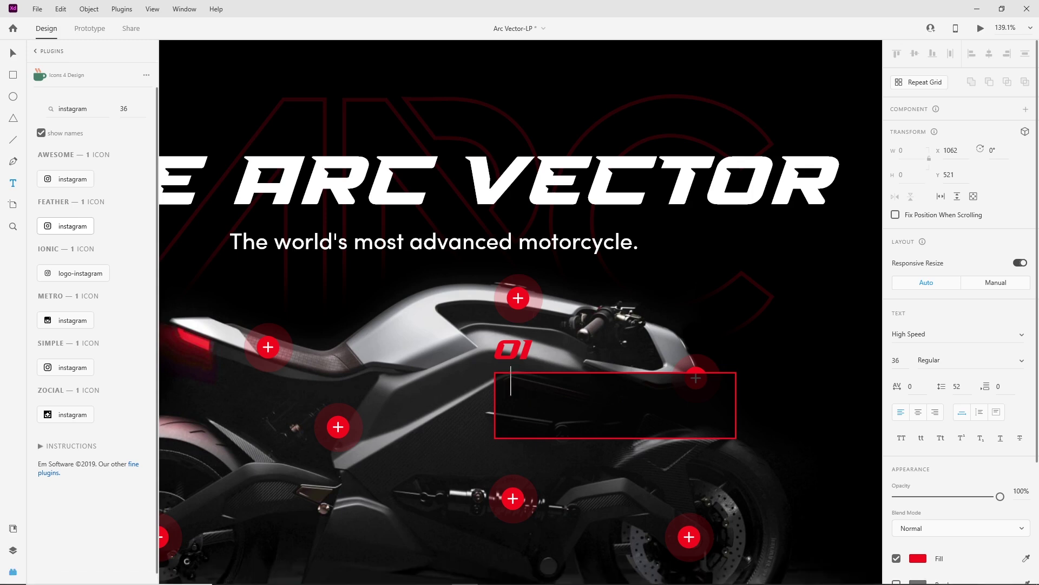
left_click(597, 580)
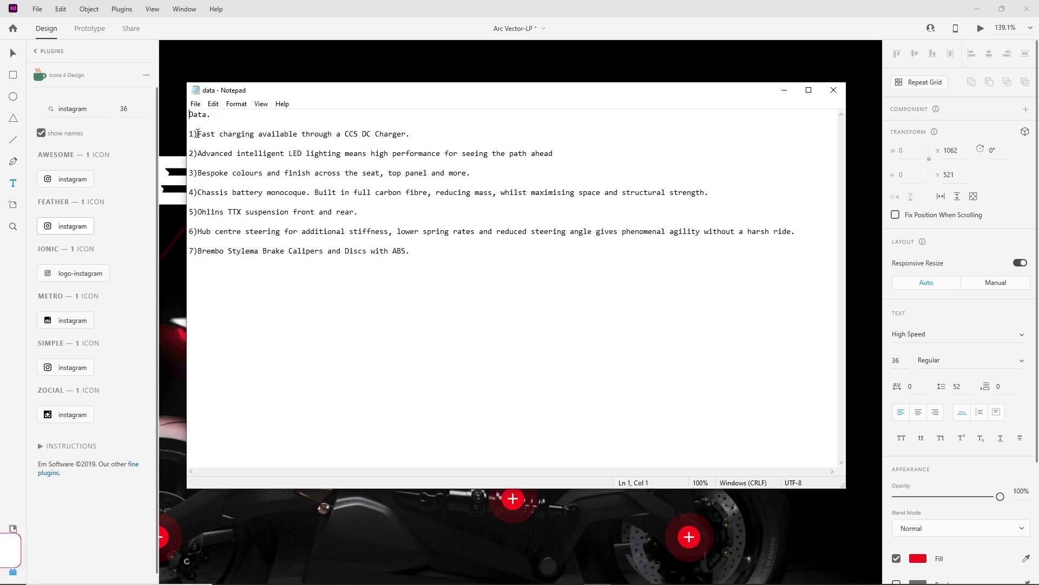
left_click_drag(198, 134, 425, 138)
key("ctrl+c")
left_click(785, 90)
key("ctrl+v")
Set the fast charging text to the Sofia Pro font at size 18.
left_click(10, 54)
left_click(932, 334)
key("Return")
left_click(897, 362)
key("Return")
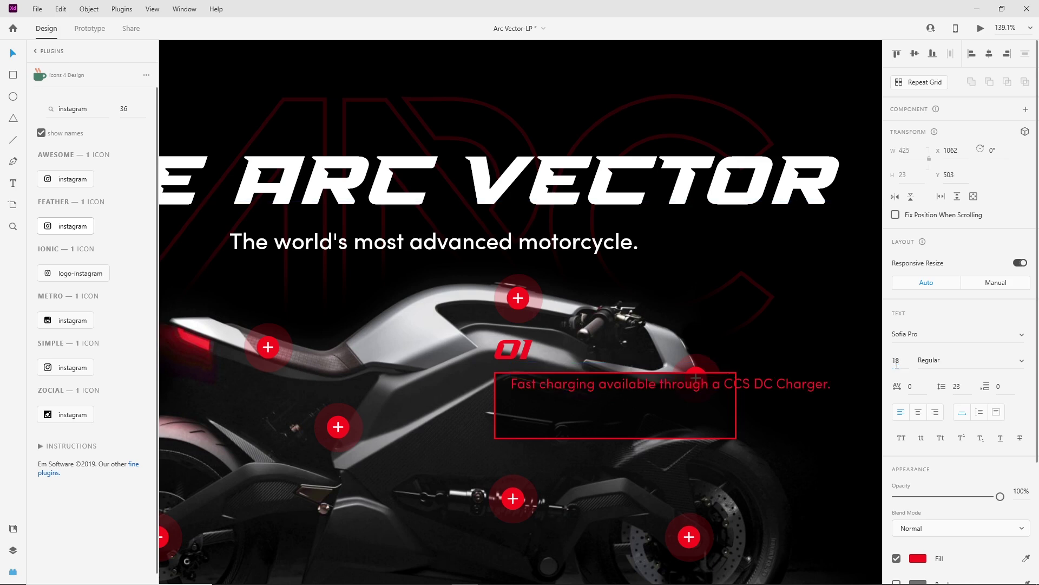
Fill the fast charging text with white, position it inside the box and break the line before "CCS DC Charger.".
left_click(918, 558)
left_click_drag(839, 508, 644, 396)
double_click(704, 398)
left_click(711, 394)
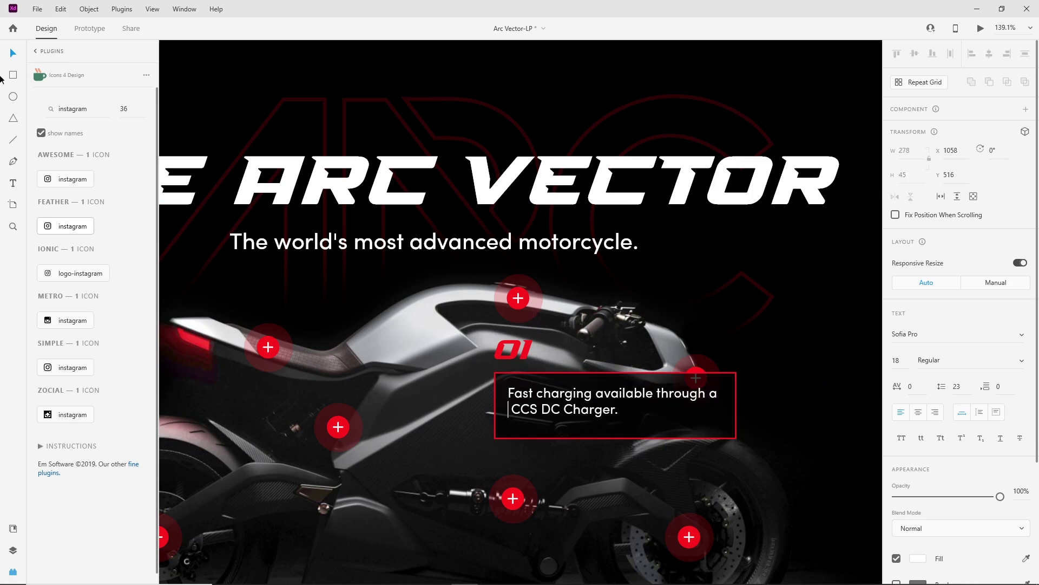
Shorten the box to 74 high, group it with its text, and group the result with the "01" number.
left_click(554, 436)
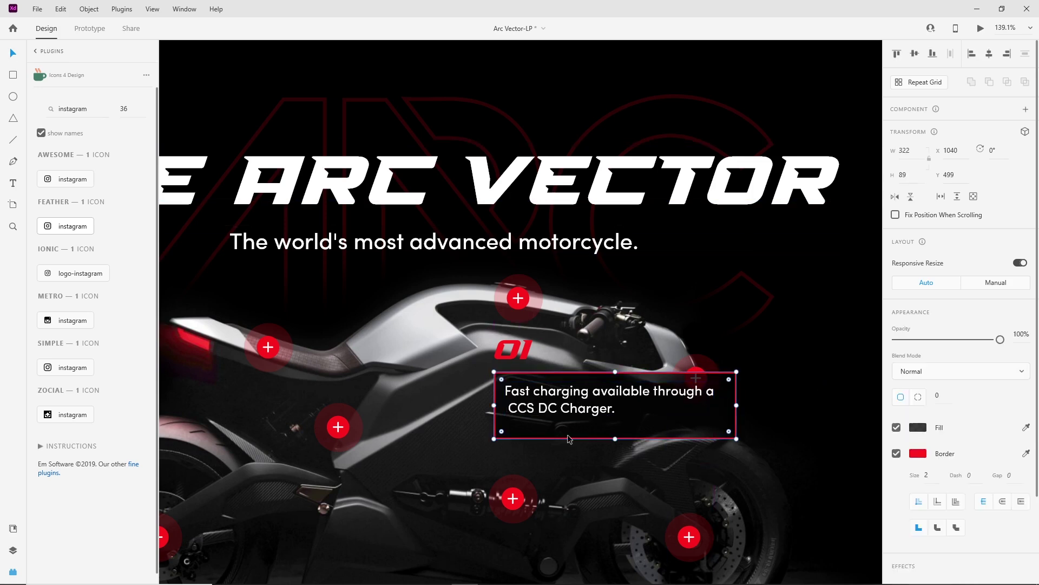
left_click_drag(614, 437, 613, 427)
left_click(688, 402, "shift")
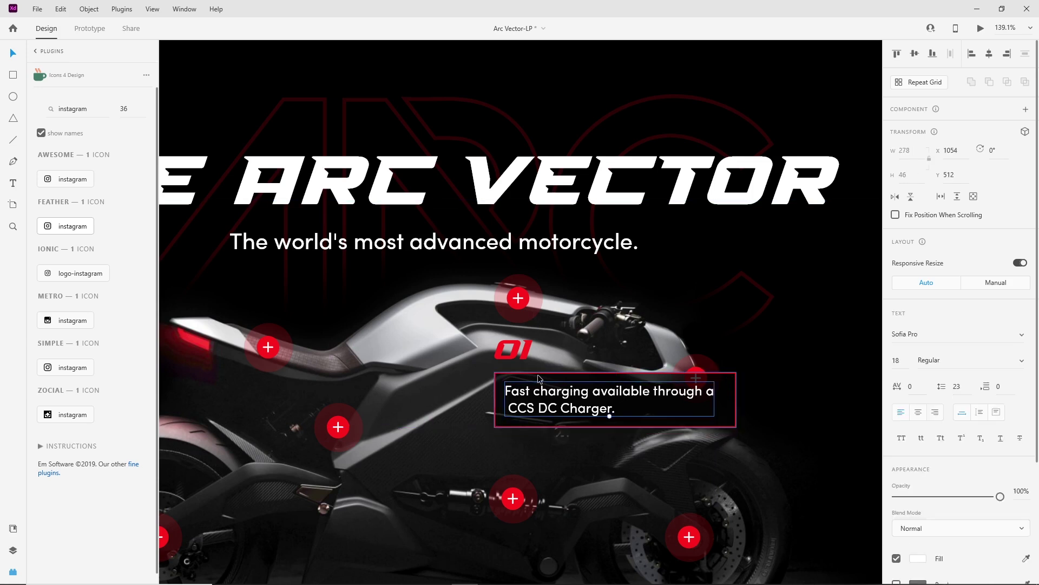
key("ctrl+g")
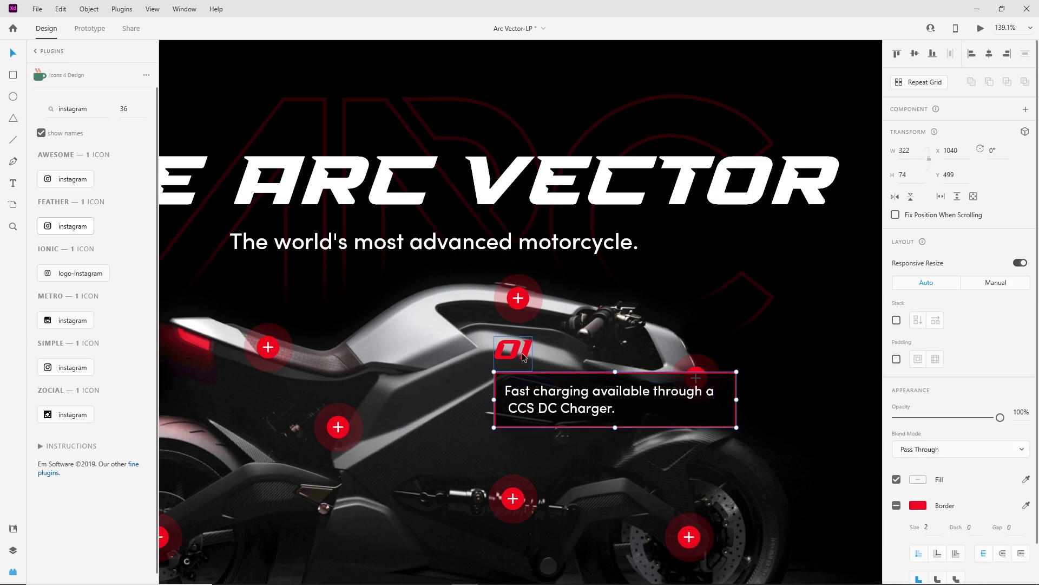
left_click(523, 356, "shift")
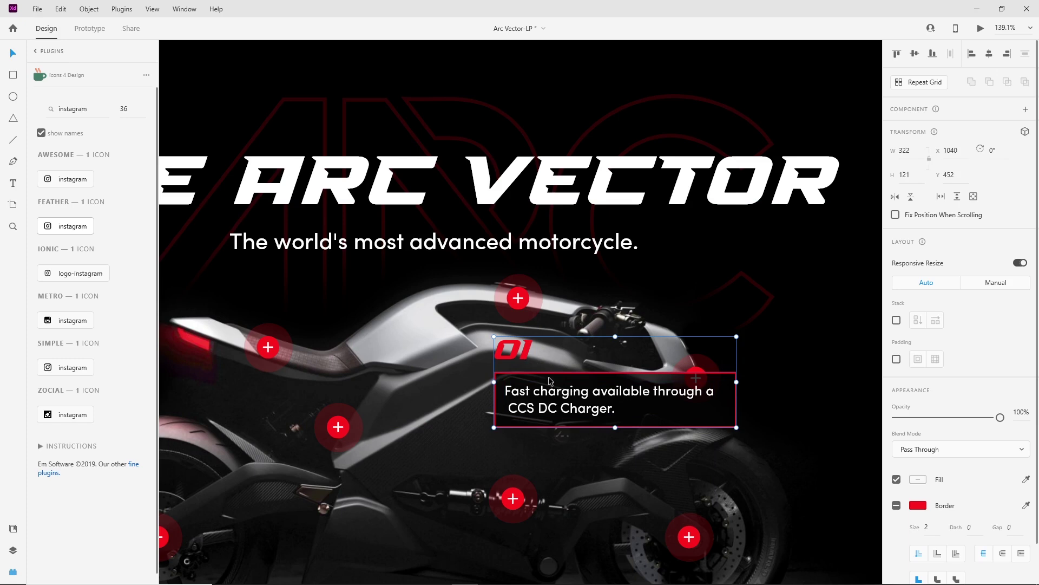
Duplicate the 01 callout in front of the motorcycle and hide the original, grouped with the top hotspot, at 0% opacity.
left_click_drag(549, 380, 702, 276)
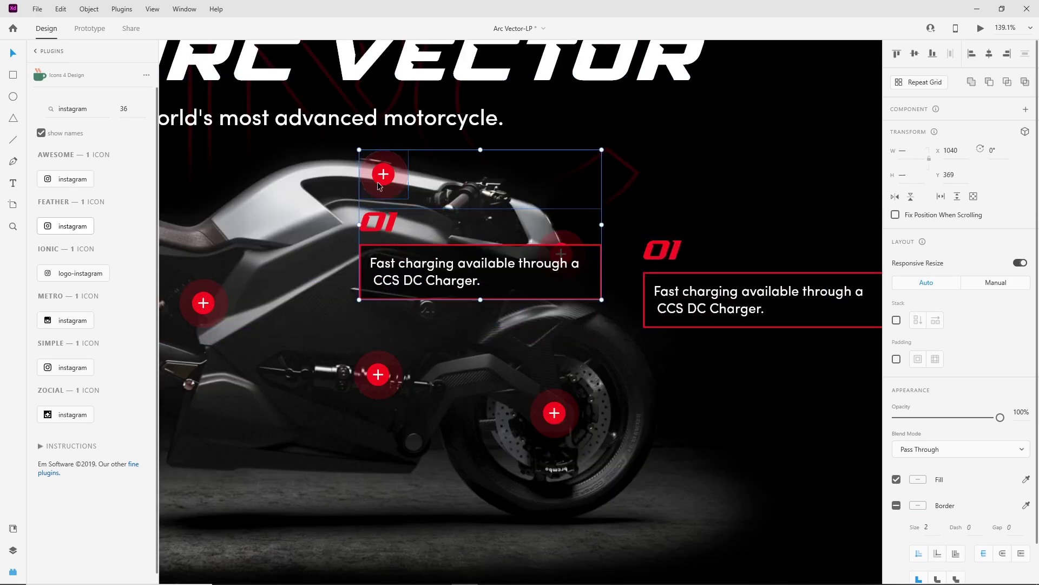
left_click_drag(392, 189, 404, 193)
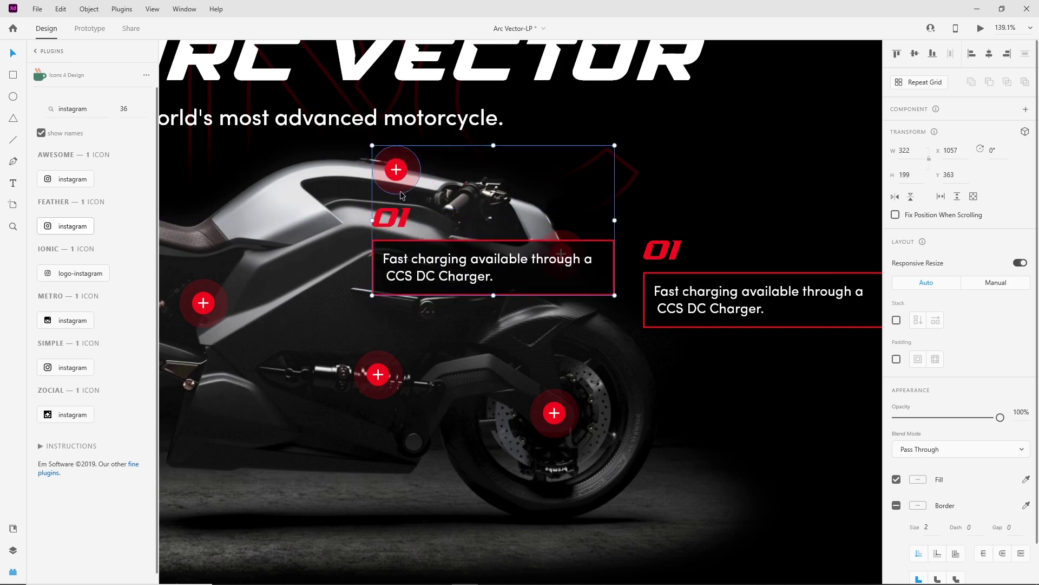
key("ctrl+z")
double_click(480, 268)
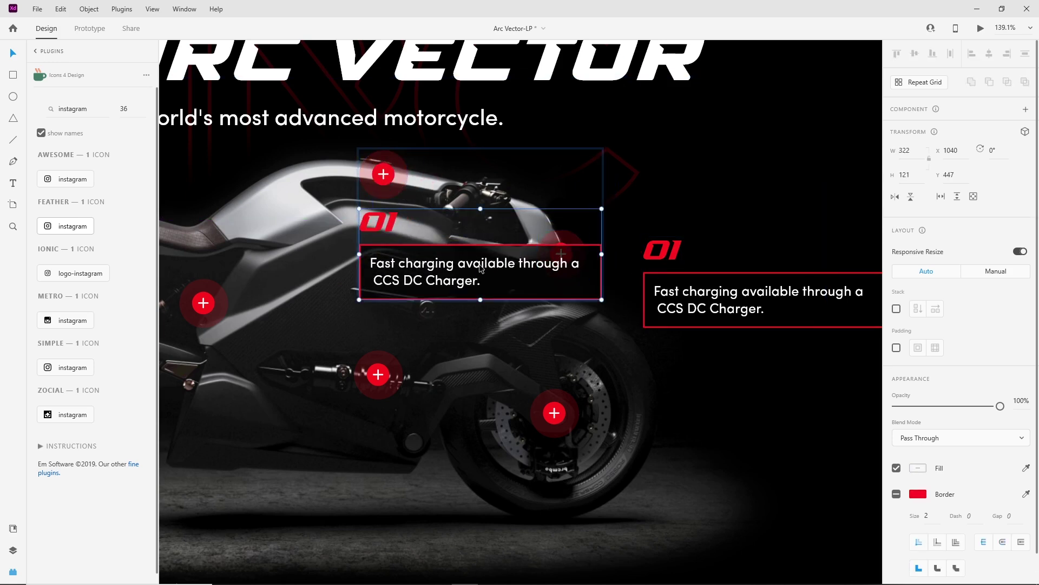
left_click_drag(1000, 406, 891, 407)
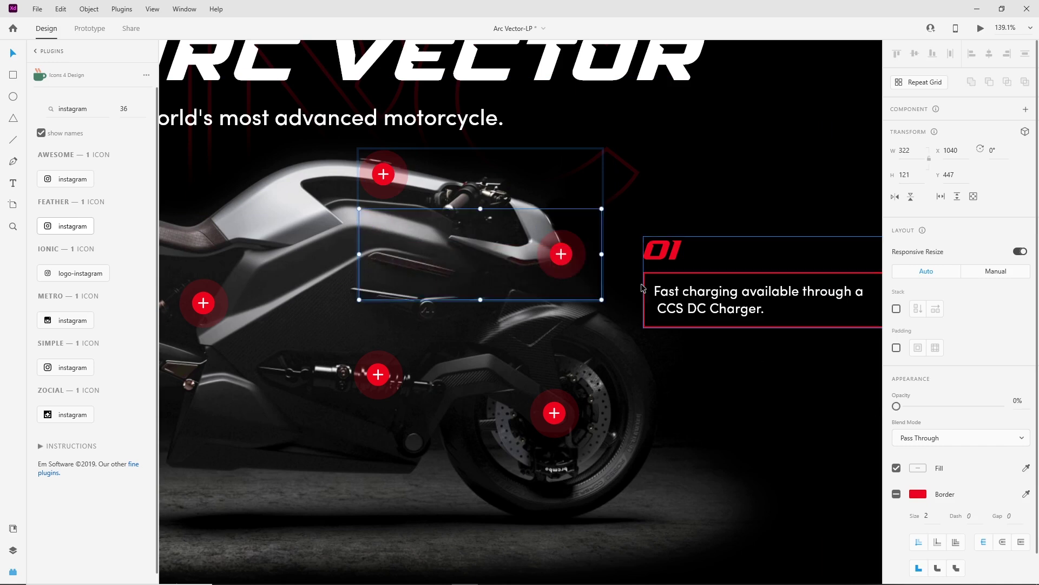
Move the copied callout beside the headlight hotspot at the motorcycle's nose and change its number to 02.
left_click(609, 266)
left_click(572, 239)
left_click_drag(681, 284, 636, 242)
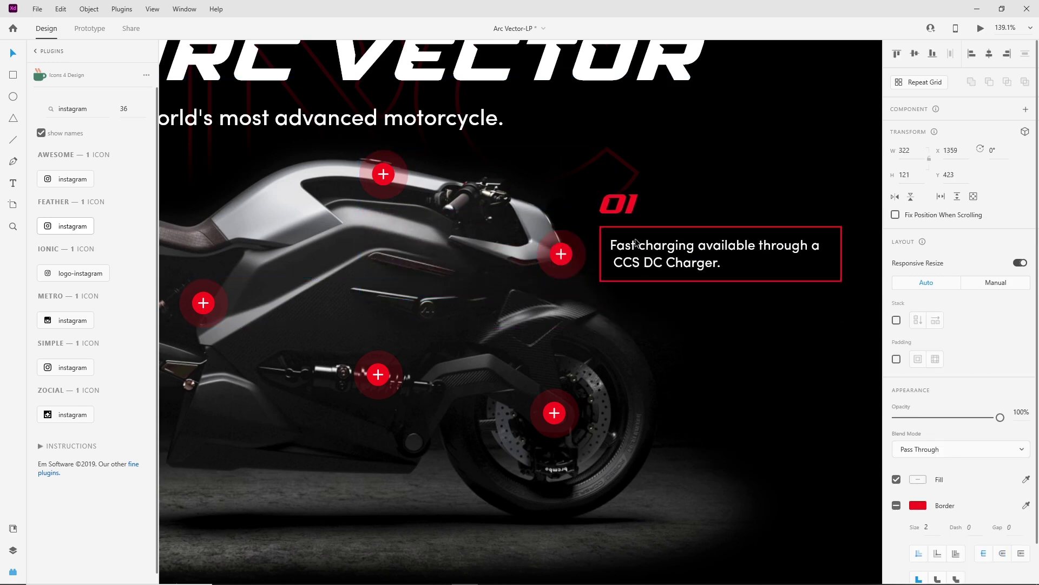
double_click(626, 206)
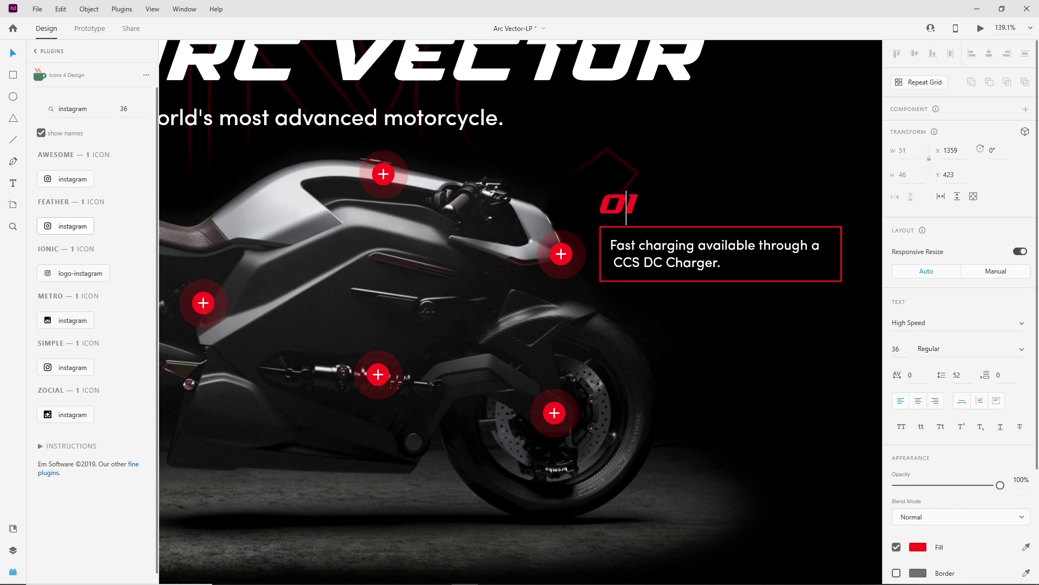
left_click(624, 249)
Replace the 02 text with the data file's "Advanced intelligent LED lighting means high performance for seeing the path ahead", broken over three lines.
left_click(465, 573)
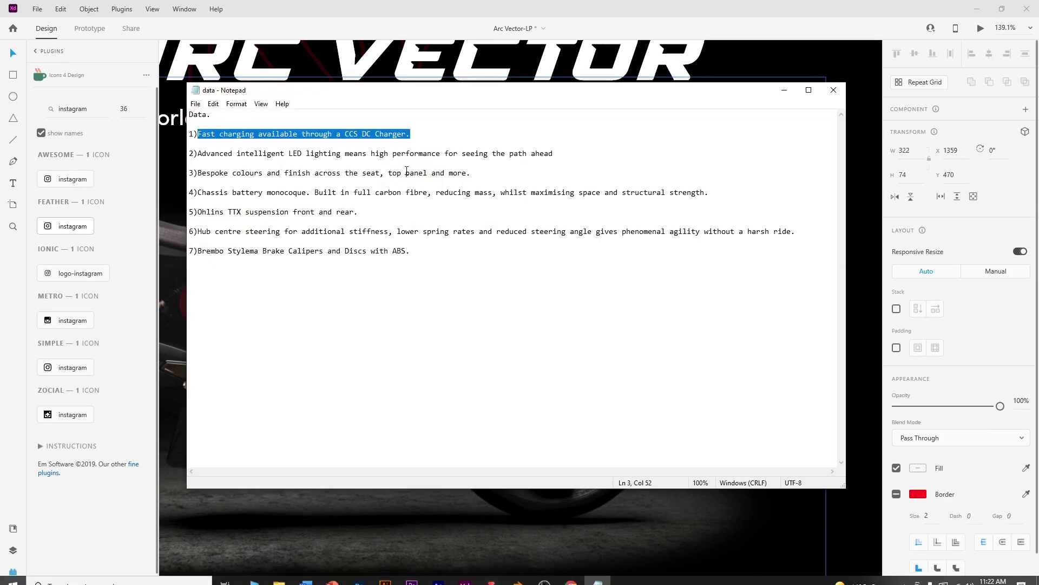
left_click(555, 153)
left_click_drag(555, 153, 212, 154)
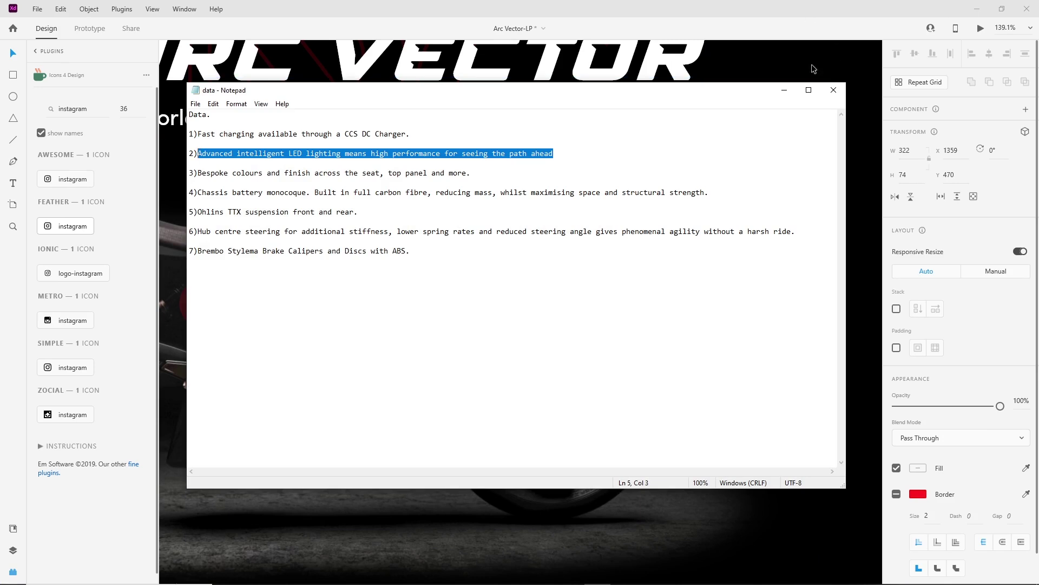
left_click(785, 90)
double_click(826, 246)
key("ctrl+a")
type("Advanced intelligent LED lighting means high performance for seeing the path ahead")
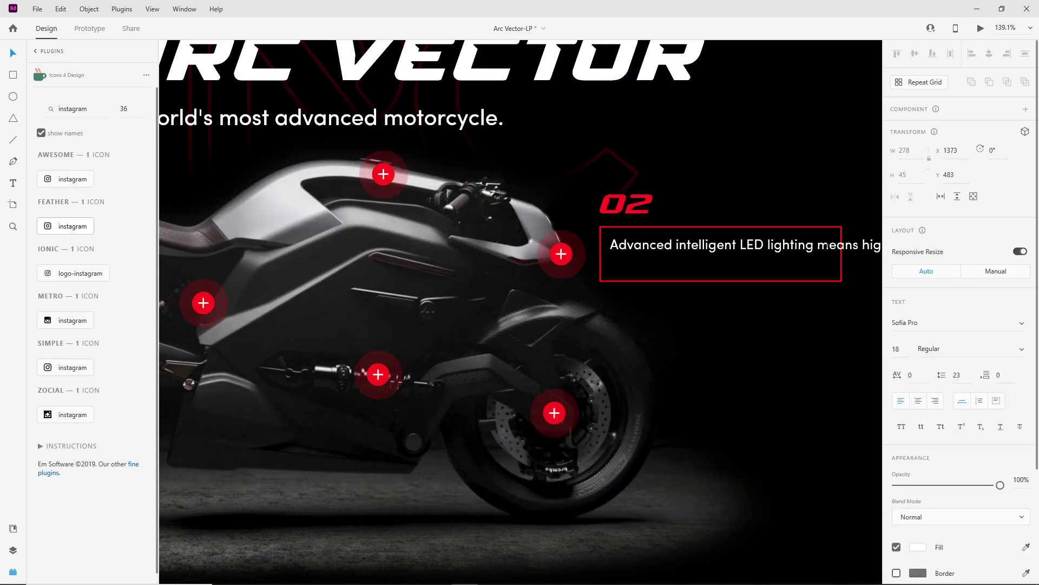
key("Return")
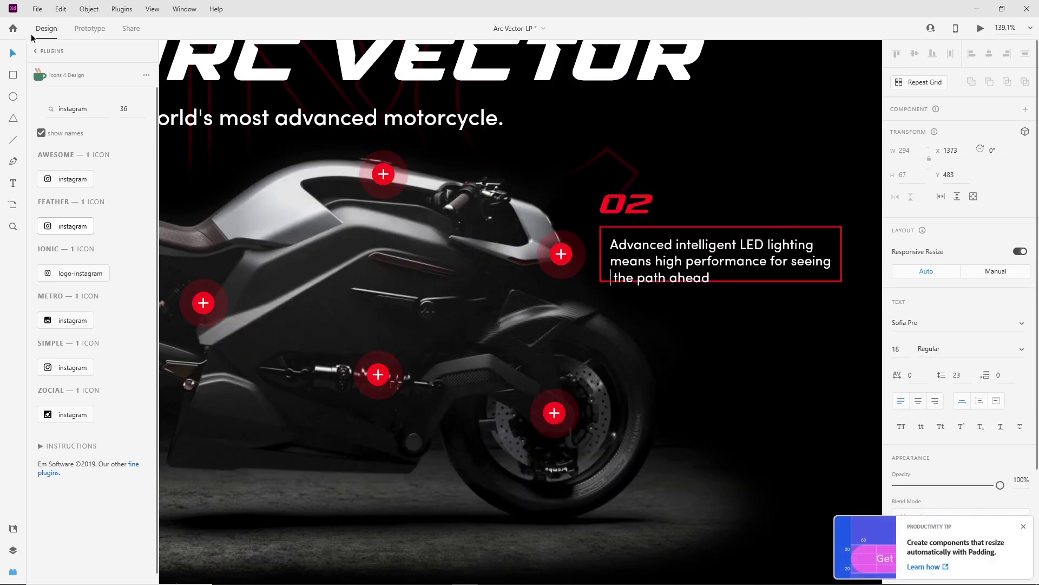
key("Escape")
Extend the 02 box downward around its three lines and remove the leading space before "the path ahead".
left_click(786, 233)
left_click_drag(720, 281, 725, 300)
left_click(725, 306)
scroll(825, 367, "down", 3)
left_click(701, 316)
double_click(699, 315)
key("BackSpace")
key("Escape")
Duplicate the 02 callout over the motorcycle and hide the original, grouped with the headlight hotspot, at 0% opacity.
left_click(710, 335)
left_click_drag(739, 283, 527, 280, "alt")
left_click(695, 293)
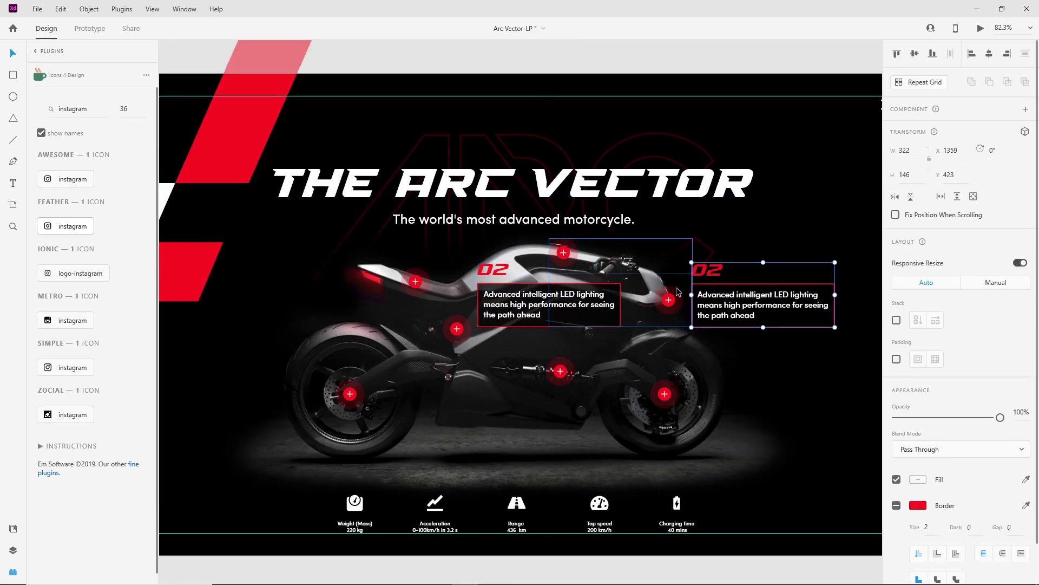
double_click(732, 287)
left_click_drag(998, 404, 787, 410)
Move the copied callout beside the seat hotspot and change its number to 03.
left_click_drag(525, 289, 484, 270)
double_click(460, 250)
double_click(461, 250)
key("BackSpace")
type("3")
key("Escape")
Replace the 03 text with "Bespoke colours and finish across the seat, top panel and more." over two lines and shorten the box to 75 high.
left_click(595, 573)
left_click_drag(472, 173, 382, 177)
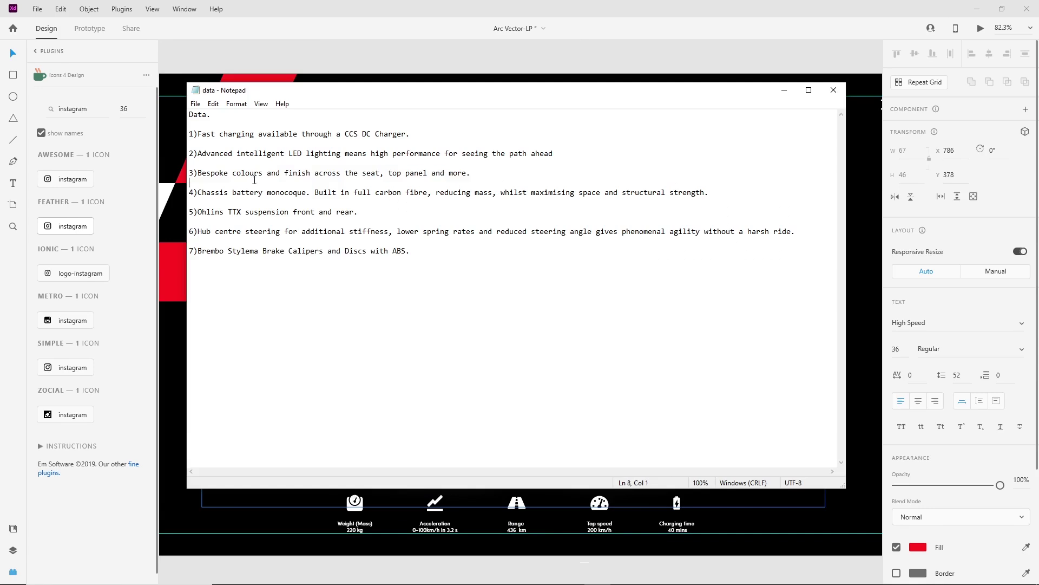
key("ctrl+c")
key("alt+Tab")
key("ctrl+v")
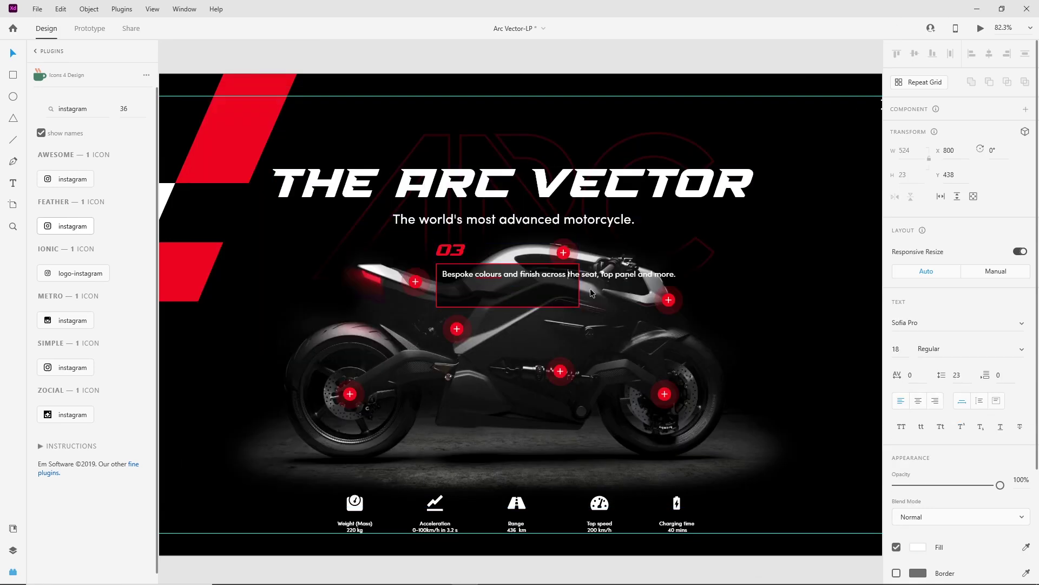
key("Escape")
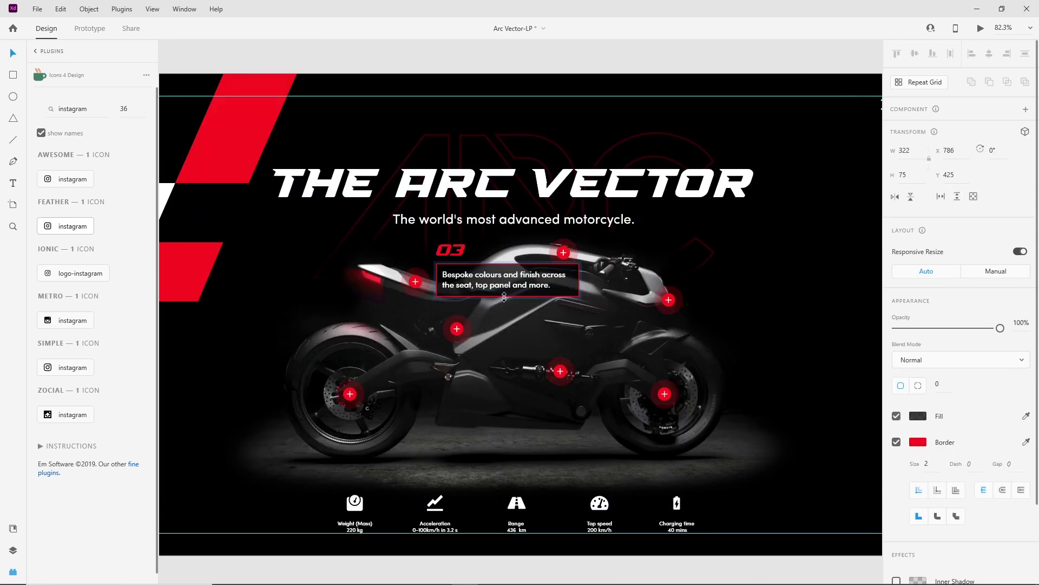
Duplicate the 03 callout lower down over the motorcycle.
scroll(467, 270, "up", 5)
mouse_move(473, 261)
left_mouse_down()
mouse_move(501, 298)
mouse_move(464, 405)
left_mouse_up()
scroll(478, 261, "down", 5)
Group the original 03 callout with the seat hotspot and set the callout's opacity to 0%.
left_click(454, 271)
left_click(427, 270, "shift")
double_click(454, 274)
left_click_drag(973, 410, 862, 416)
Move the copied callout beside the chassis hotspot below the seat and change its number to 04.
left_click_drag(425, 369, 501, 289)
double_click(508, 289)
type("4")
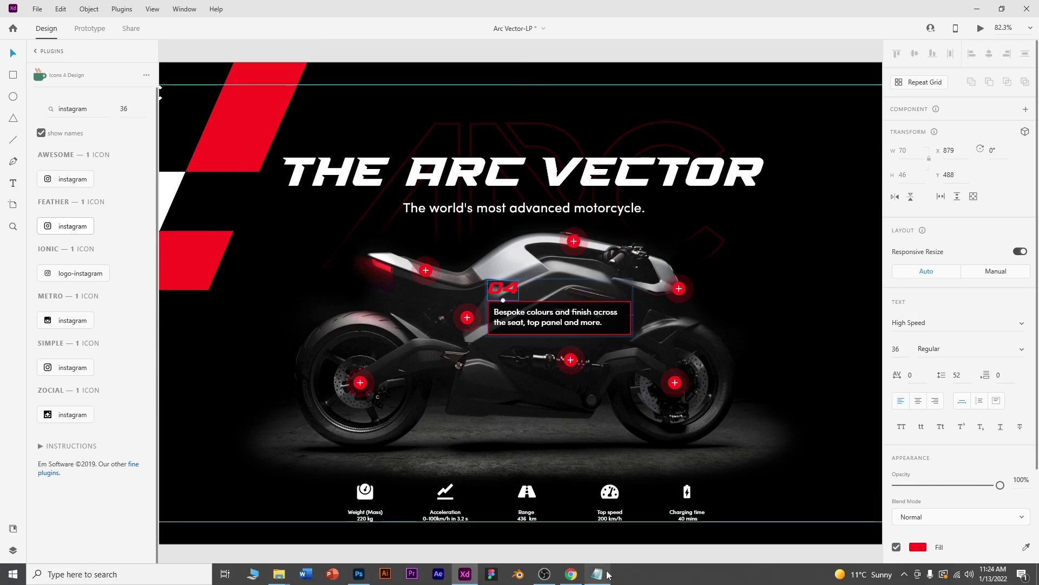
Replace the 04 text with the data file's "Chassis battery monocoque" entry and break it into lines.
left_click(598, 572)
left_click_drag(198, 193, 322, 199)
key("ctrl+c")
key("alt+Tab")
key("ctrl+v")
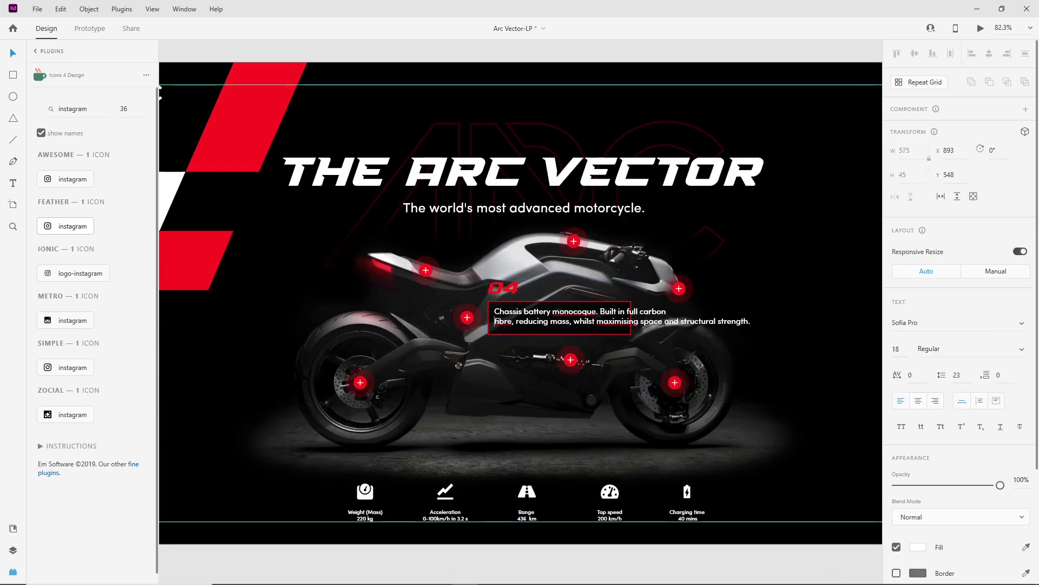
Widen the 04 box to 419 and extend it downward around its three lines of text.
left_click(631, 319)
left_click_drag(631, 317, 675, 317)
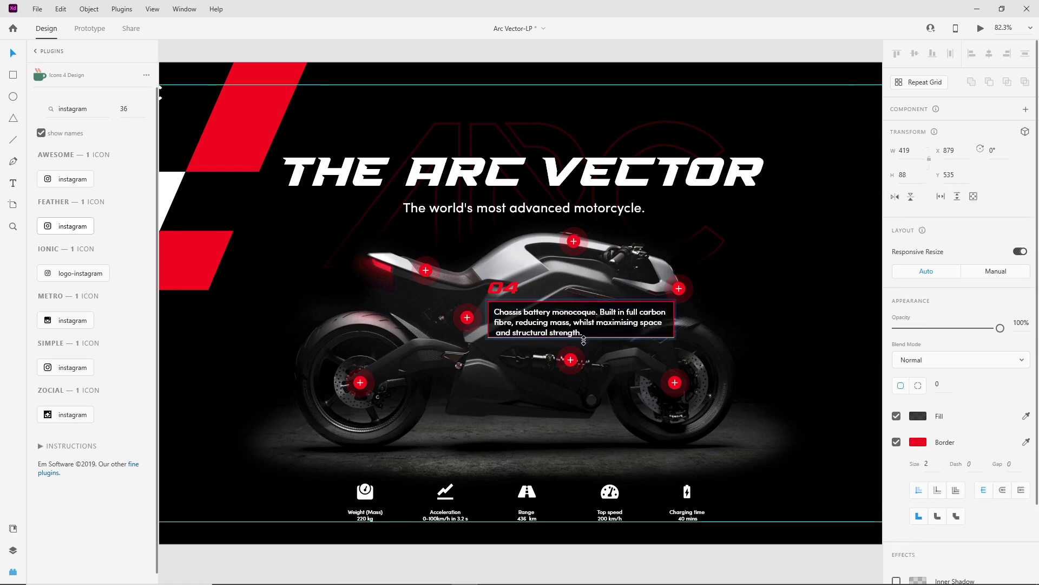
left_click_drag(584, 340, 584, 344)
left_click(563, 352)
Position the 04 callout next to the chassis hotspot and nudge it into alignment.
scroll(511, 323, "up", 5)
left_click_drag(486, 271, 486, 256)
key("Right")
key("Right")
key("Right")
scroll(487, 256, "down", 5)
Paste a copy of the 04 callout and hide the original, grouped with the chassis hotspot, at 0% opacity.
key("ctrl+v")
key("ctrl+g")
double_click(499, 270)
left_click(893, 403)
Move the copied callout beside the suspension hotspot, numbered 05, and replace its text with "Ohlins TTX suspension front and rear." from the data file.
left_click_drag(449, 395, 631, 323)
double_click(596, 287)
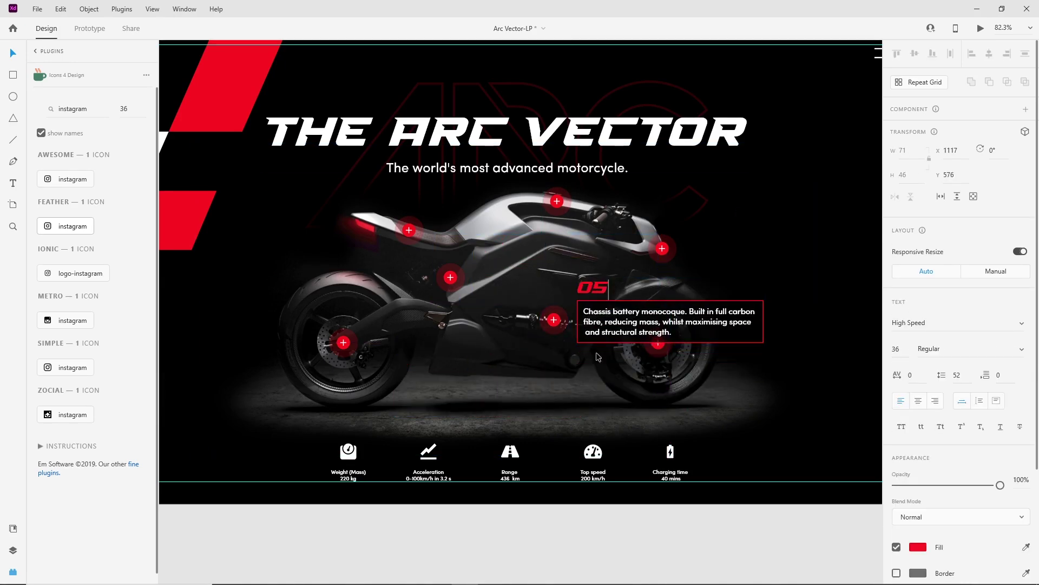
left_click(597, 576)
left_click_drag(361, 213, 197, 212)
left_click(597, 576)
double_click(649, 312)
key("ctrl+a")
key("ctrl+v")
key("ctrl+a")
Shrink the 05 box around its two lines of text and duplicate the callout lower over the motorcycle.
left_click(682, 328)
left_click_drag(672, 342, 467, 386)
left_click(658, 339)
left_click(592, 340)
Group the 05 callout with the suspension hotspot and set the callout's opacity to 0%.
scroll(592, 339, "up", 5)
left_click(601, 307)
scroll(604, 309, "down", 5)
left_click(564, 299, "shift")
key("ctrl+g")
double_click(604, 295)
left_click_drag(1000, 406, 847, 422)
Move the copied callout beside the front wheel hotspot, numbered 06, and replace its text with the data file's hub centre steering entry over three lines.
left_click_drag(492, 371, 758, 326)
double_click(719, 293)
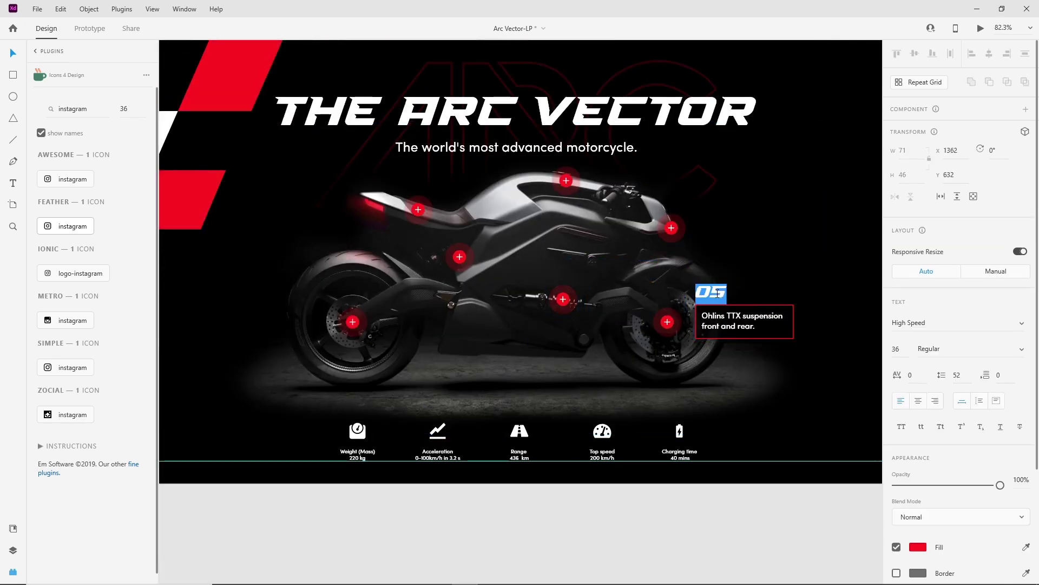
key("alt+Tab")
left_click_drag(197, 233, 707, 233)
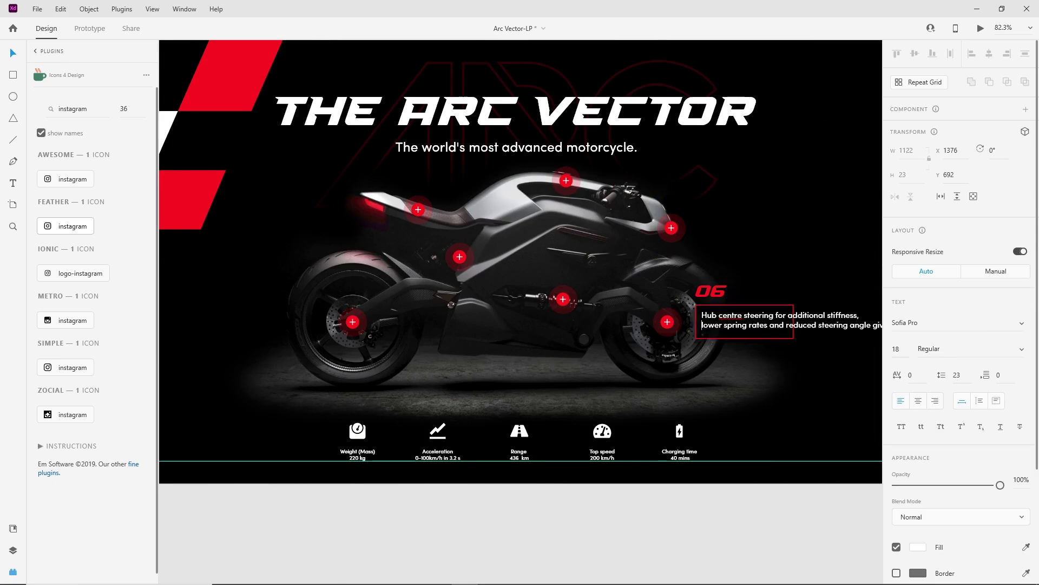
key("Return")
key("Escape")
Widen the 06 box to 411 and extend it downward around its three lines of text.
scroll(691, 275, "right", 4)
left_click(610, 309)
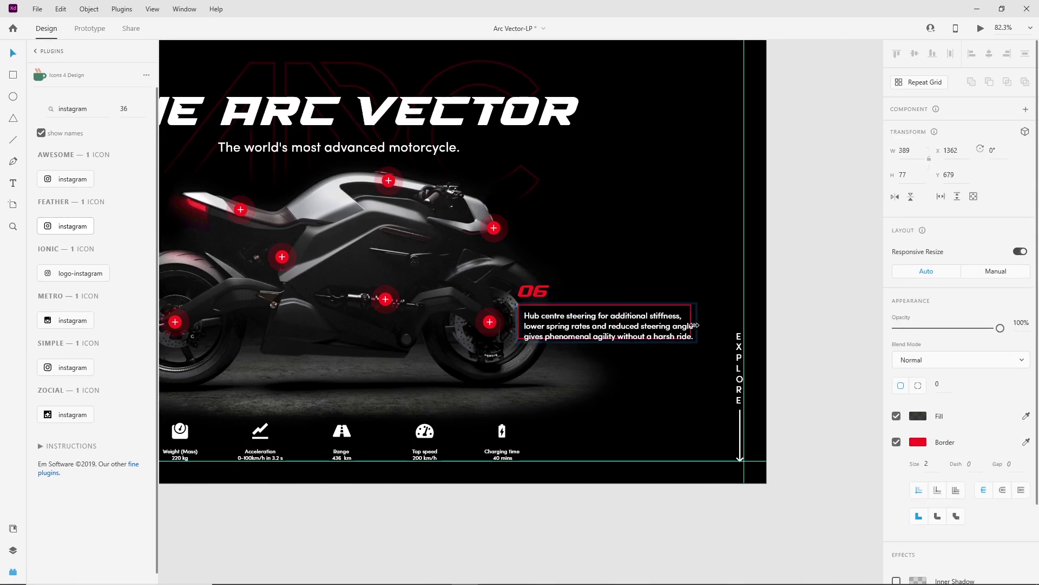
left_click_drag(610, 342, 610, 350)
left_click(533, 358)
Position the 06 callout at the front wheel hotspot and duplicate it below the middle of the motorcycle.
left_click_drag(532, 314, 525, 309)
scroll(669, 341, "down", 3)
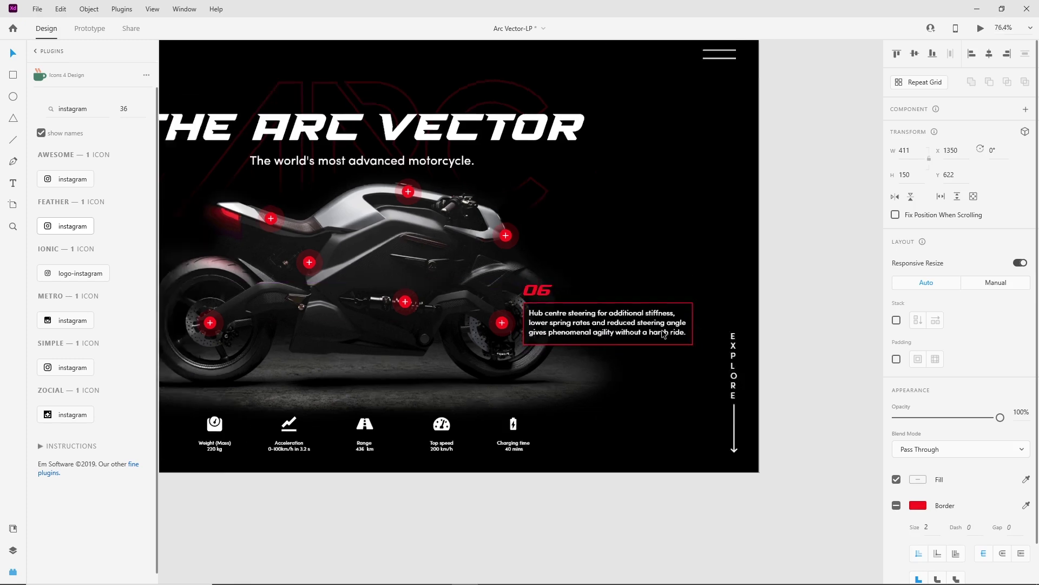
scroll(669, 341, "left", 3)
left_click_drag(758, 330, 531, 375)
Group the original 06 callout with the front wheel hotspot and set the callout's opacity to 0%.
scroll(755, 323, "up", 2)
double_click(707, 320)
key("0")
key("0")
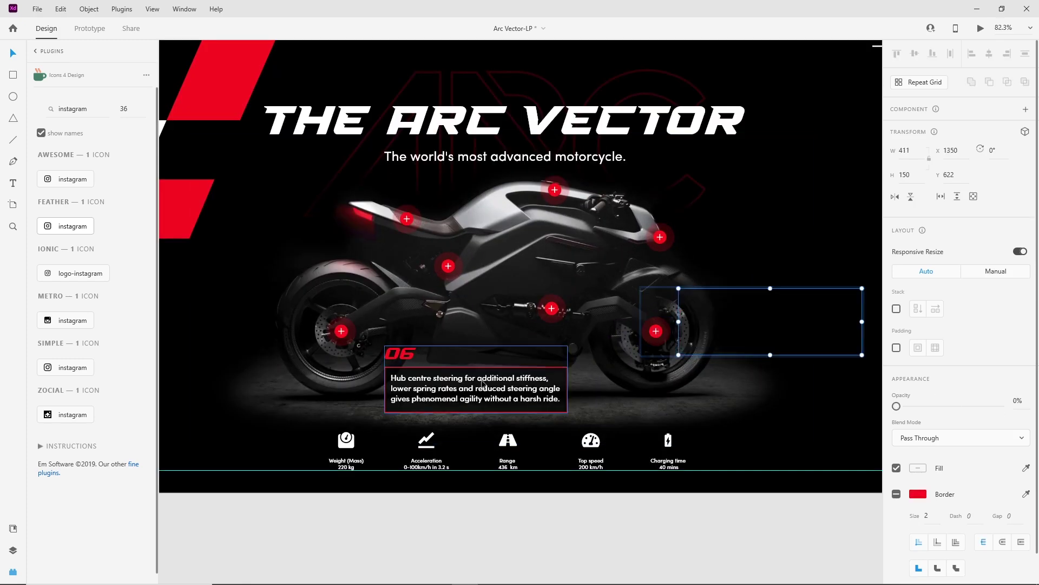
Change the copied callout's number to 07.
double_click(403, 356)
left_click_drag(400, 357, 413, 358)
type("7")
Replace the 07 text with "Brembo Stylema Brake Calipers and Discs with ABS." from the data file, broken over two lines.
left_click(599, 573)
left_click_drag(411, 251, 197, 251)
key("alt+Tab")
double_click(488, 398)
key("ctrl+a")
type("Brembo Stylema Brake Calipers and Discs with ABS.")
Shrink the 07 box to 300 wide and fit its height to the two lines of text.
left_click(476, 411)
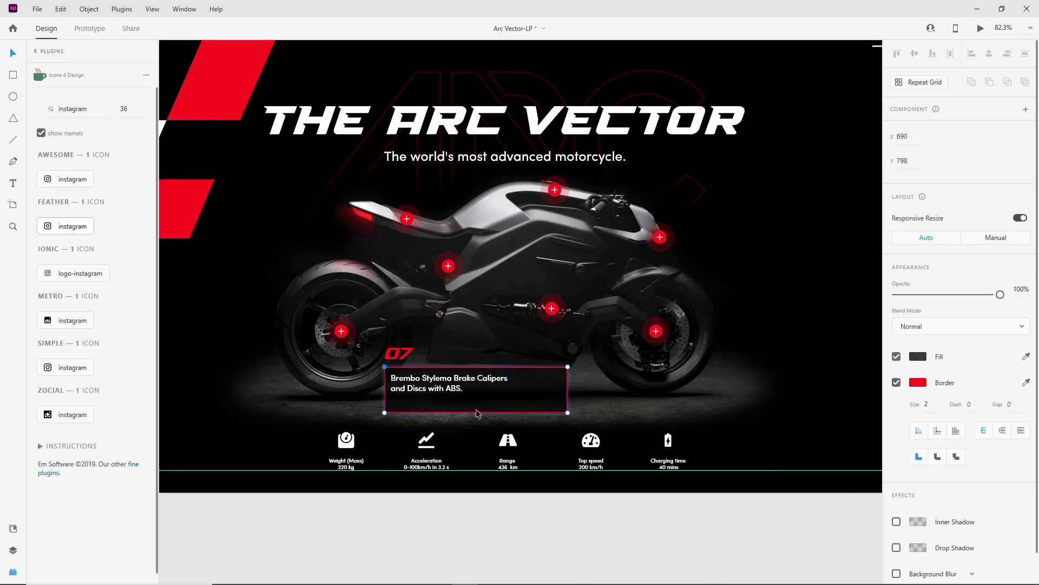
left_click_drag(476, 412, 476, 399)
key("Escape")
Position the 07 callout beside the rear wheel hotspot and hide it, grouped with that hotspot, at 0% opacity.
left_click_drag(389, 363, 365, 311)
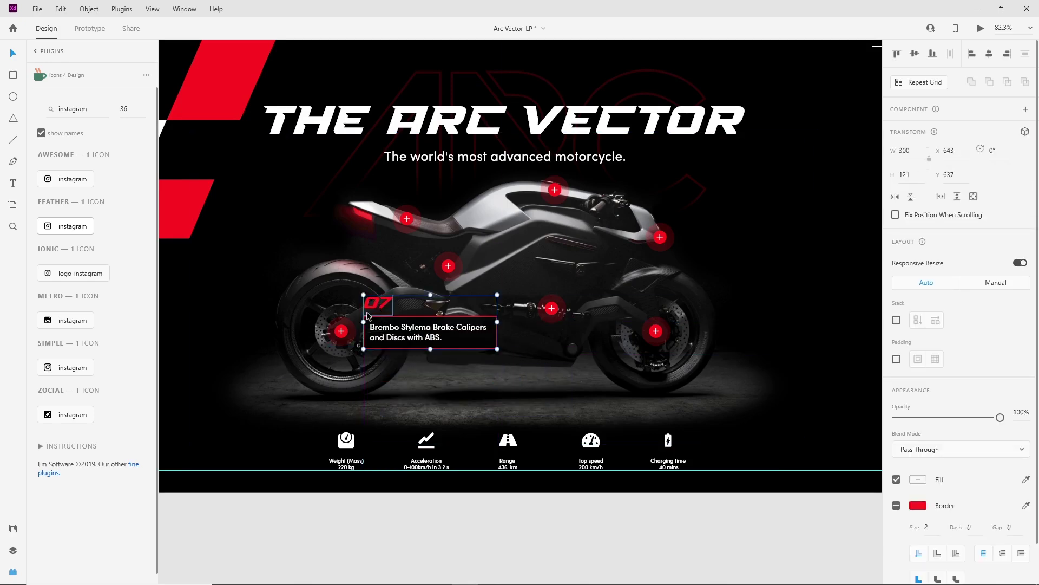
scroll(357, 318, "up", 3)
scroll(405, 337, "down", 3)
left_click(385, 346, "shift")
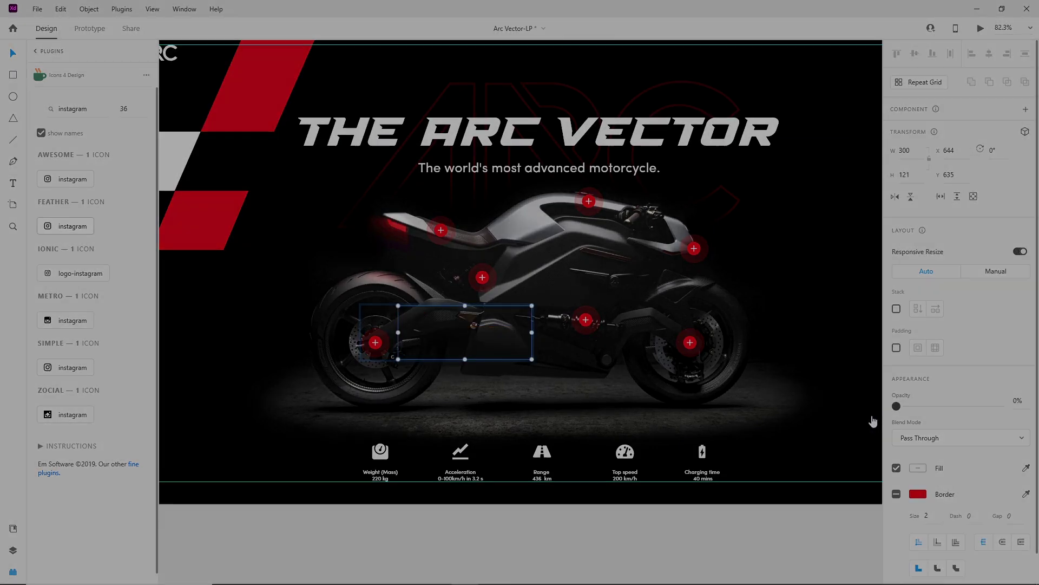
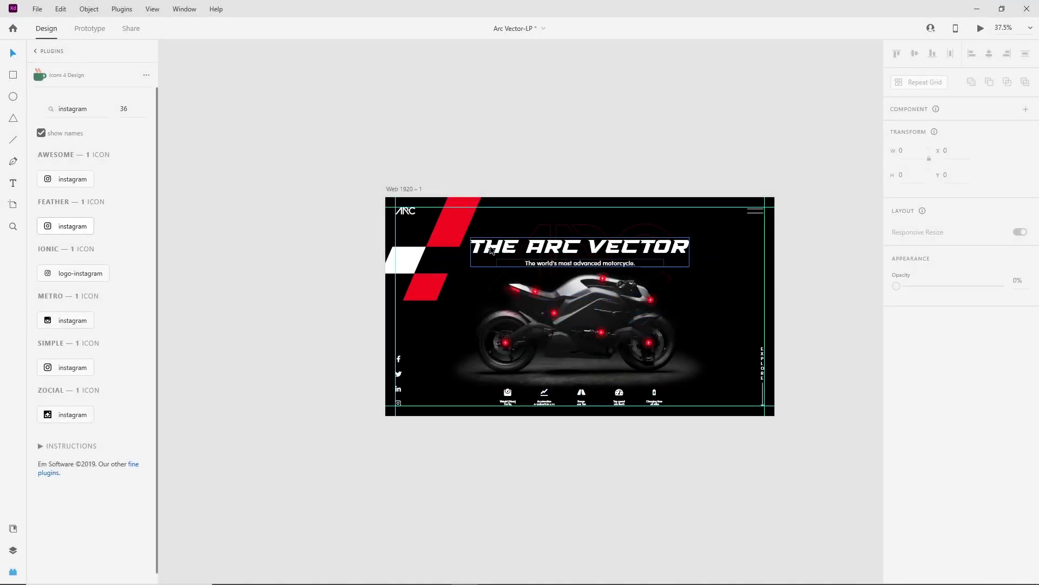
Rename the Web 1920 – 1 artboard as "Arc Vector".
left_click(401, 190)
double_click(402, 188)
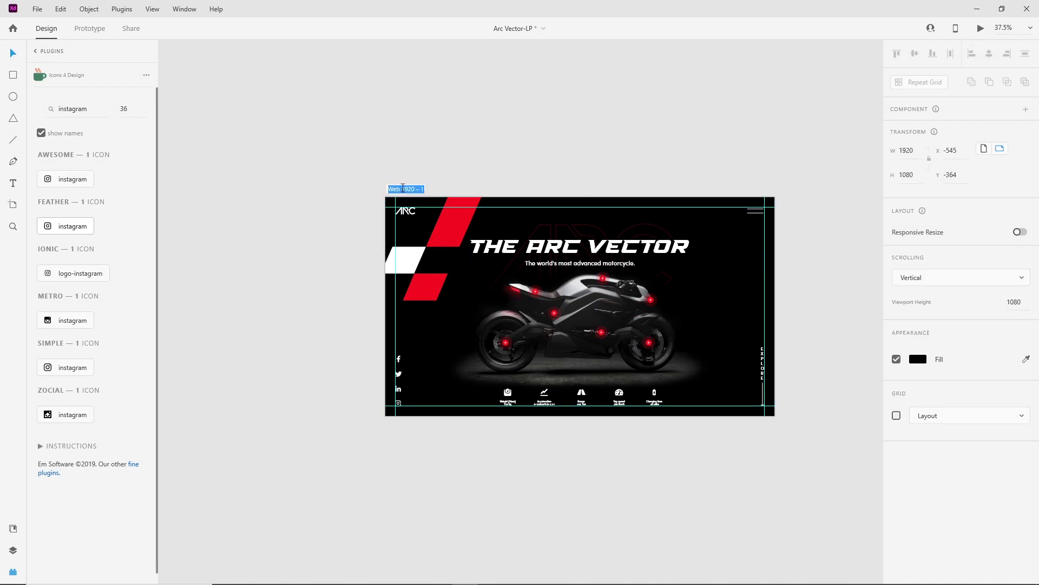
type("Arc Vect")
type("or")
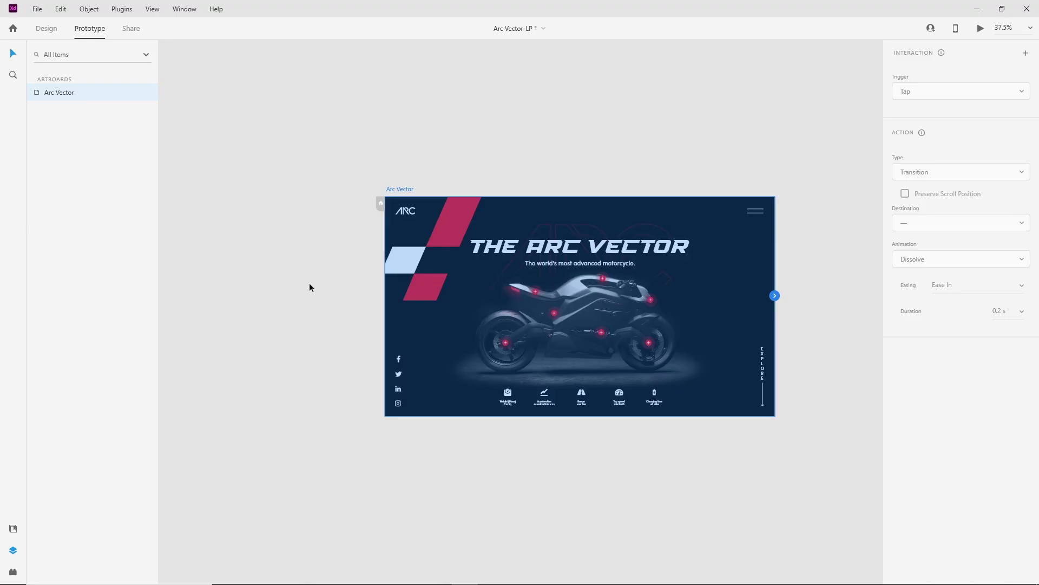
Duplicate the Arc Vector artboard beside the original in Prototype mode.
scroll(311, 287, "down", 3)
scroll(622, 303, "right", 2)
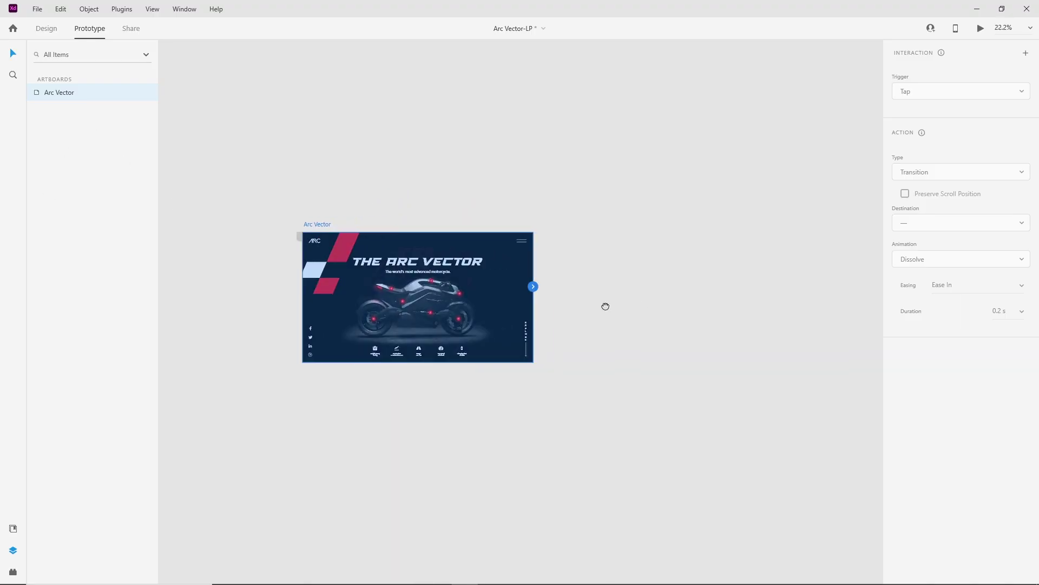
left_click_drag(274, 234, 528, 235)
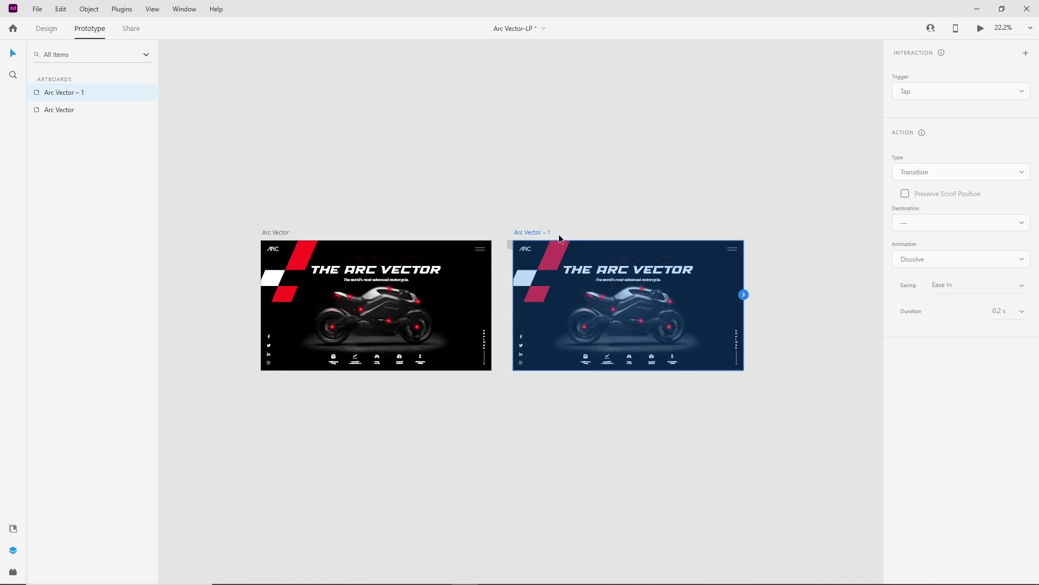
Link the plus hotspot on top of the tank in the Arc Vector artboard to the Arc Vector – 1 artboard.
left_click(264, 352)
scroll(339, 326, "up", 3)
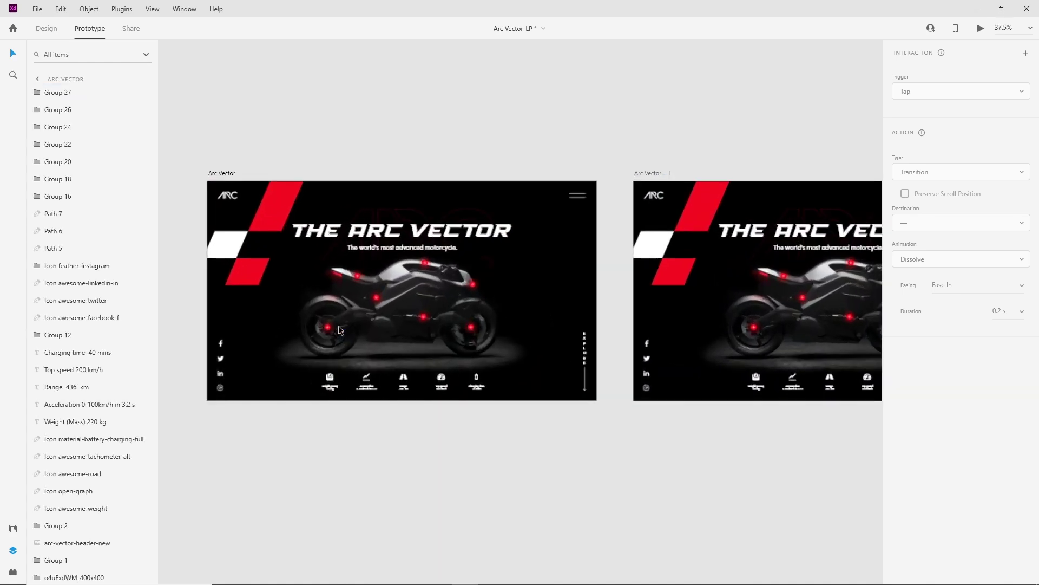
left_click(428, 268)
left_click_drag(611, 296, 442, 295)
double_click(237, 266)
double_click(241, 264)
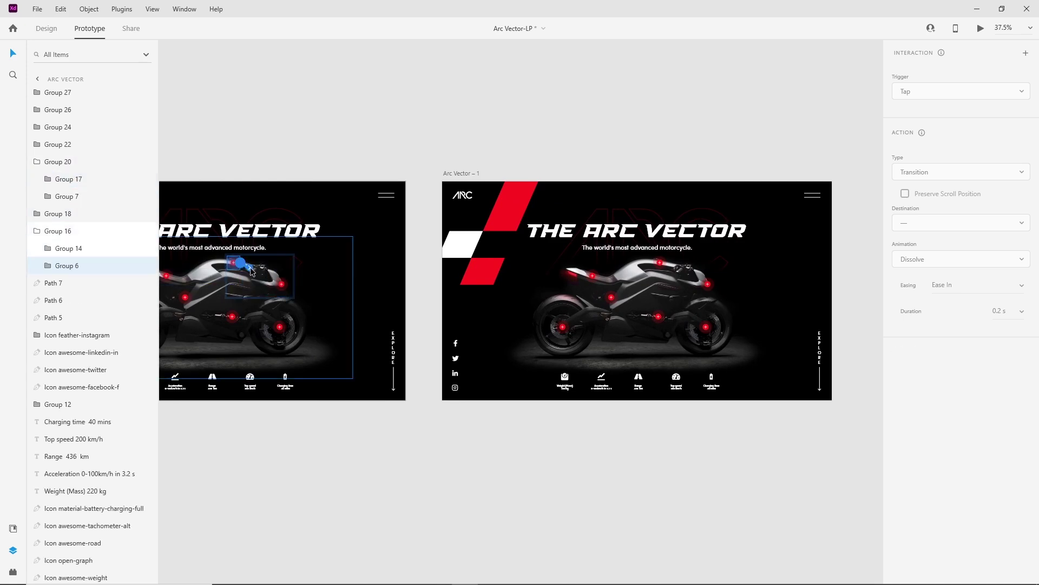
left_click_drag(393, 296, 453, 305)
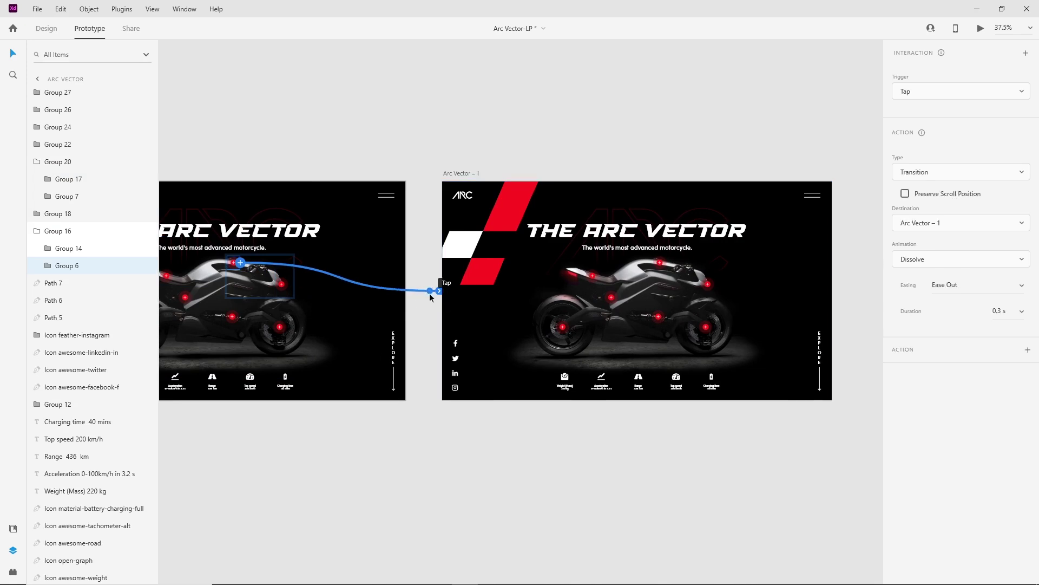
Set the tank hotspot's interaction to a Tap trigger with Auto-Animate, Wind Up easing and a 0.6 s duration.
left_click(1026, 97)
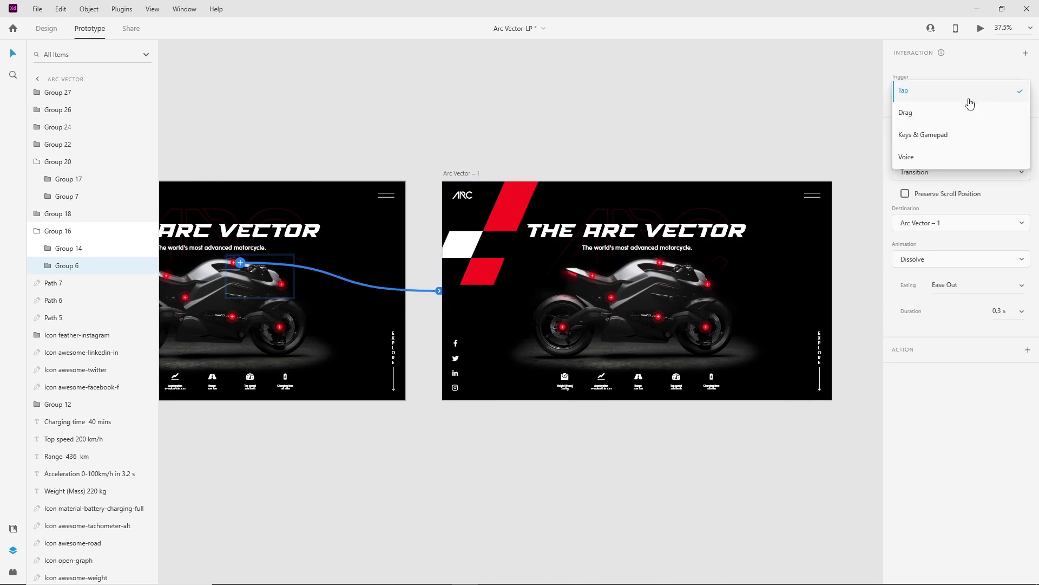
left_click(924, 99)
left_click(980, 171)
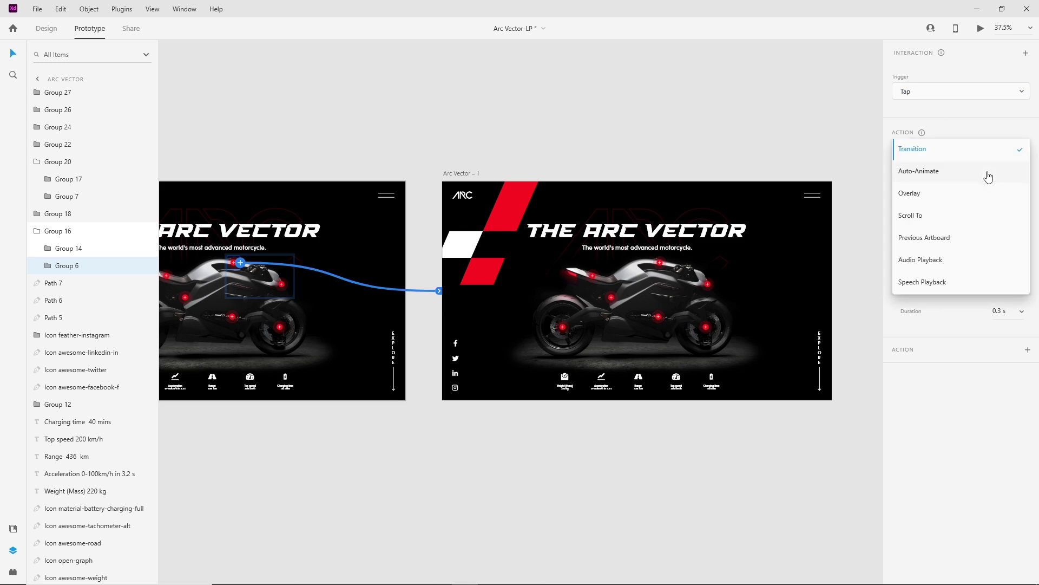
left_click(942, 173)
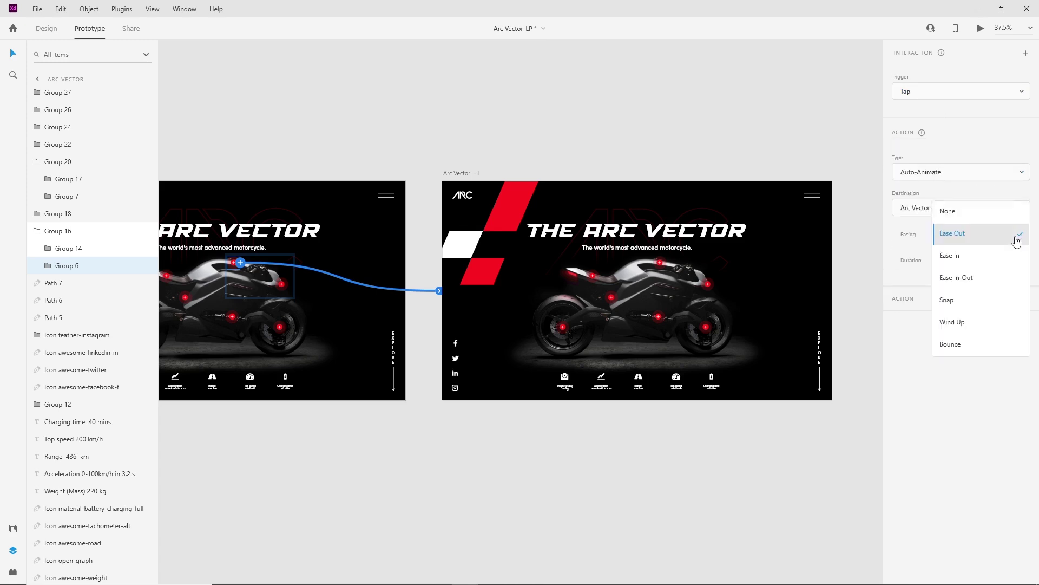
left_click(1016, 241)
left_click(958, 323)
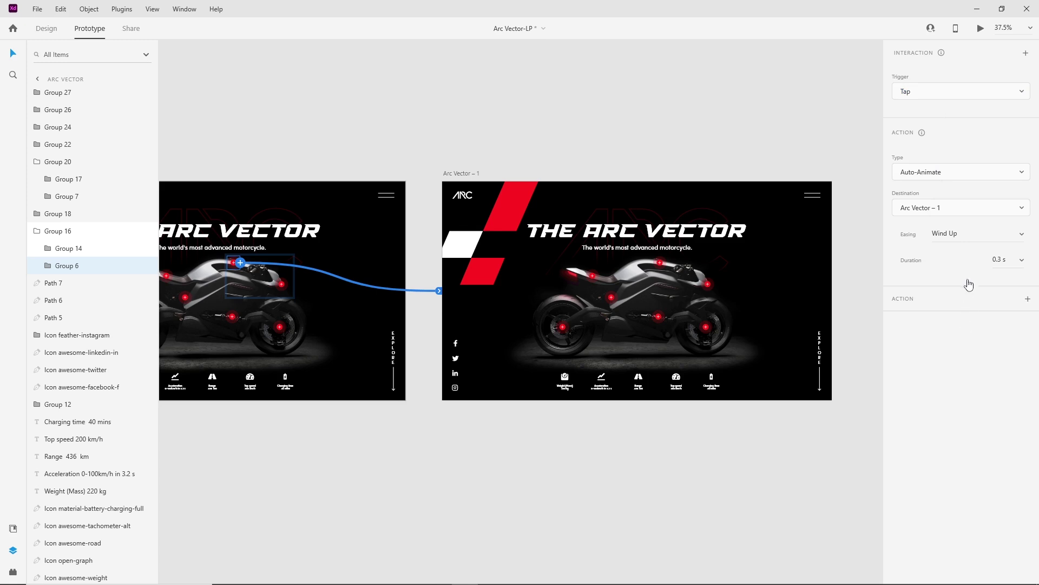
left_click(1023, 264)
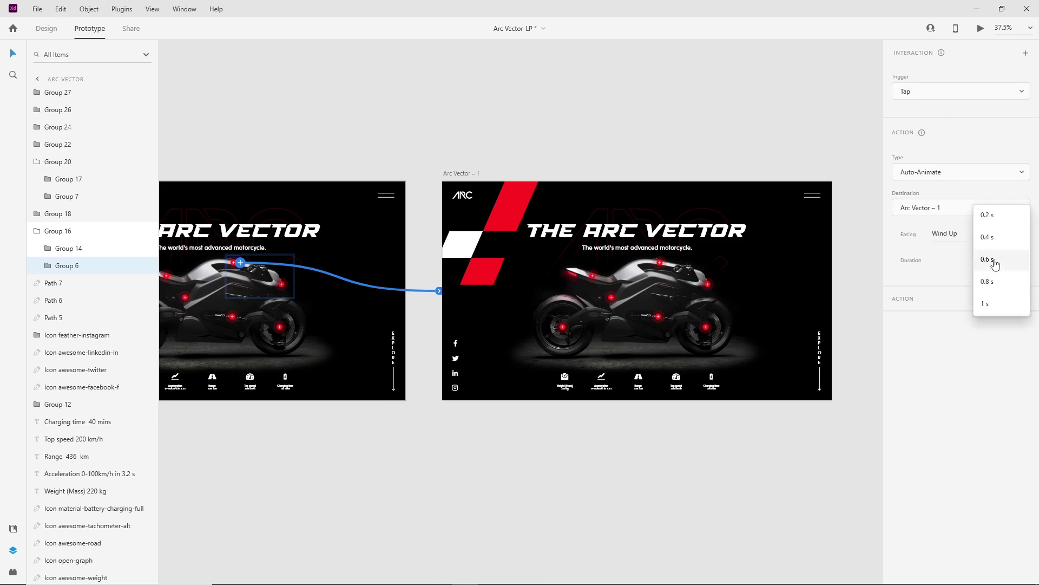
left_click(996, 262)
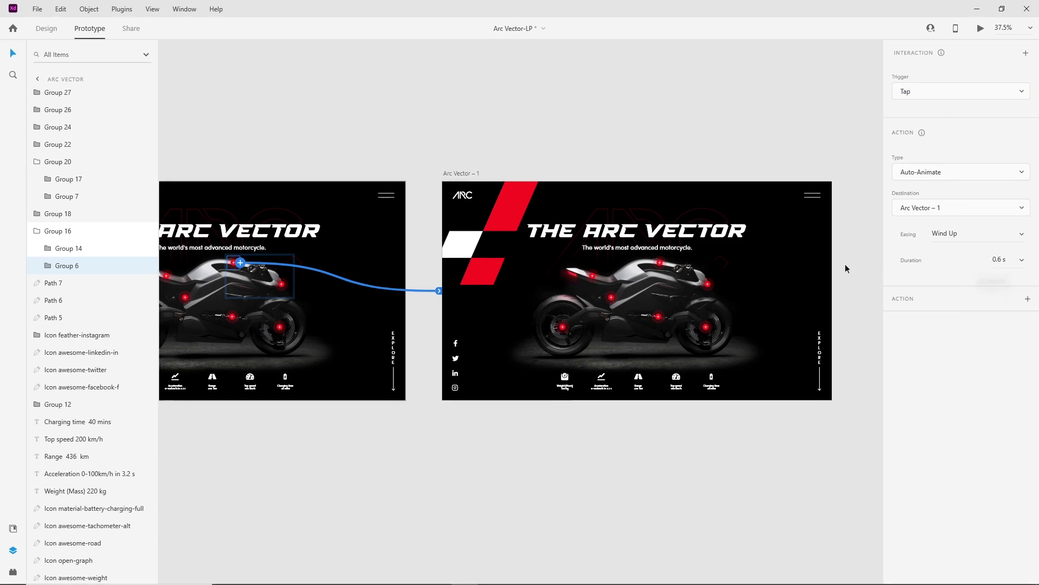
Delete every hotspot group except the tank one from the Arc Vector – 1 artboard.
left_click_drag(429, 273, 565, 283)
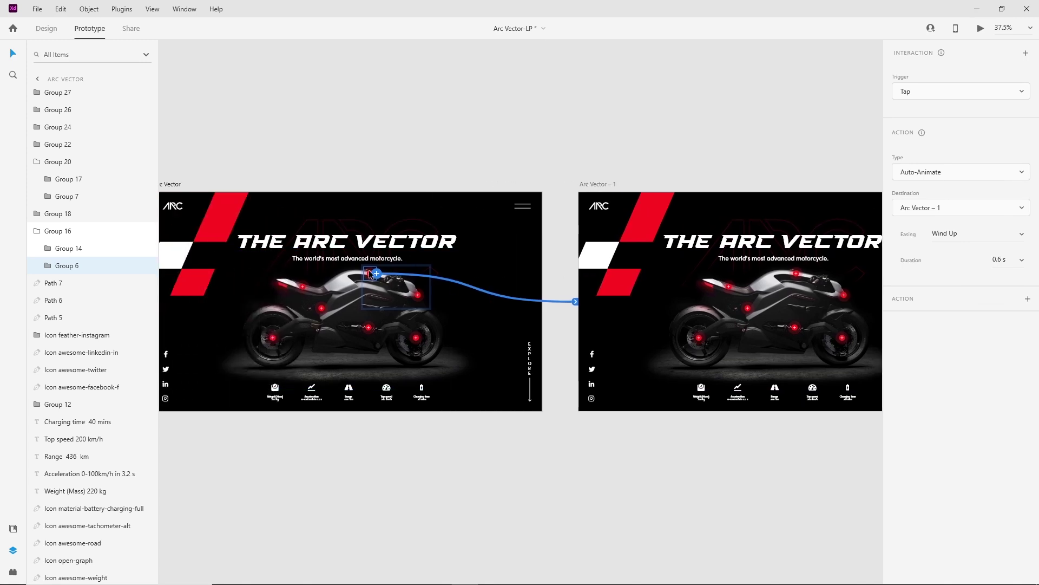
left_click_drag(807, 297, 703, 297)
left_click(640, 313)
key("Delete")
left_click(620, 288)
key("Delete")
left_click(595, 340)
key("Delete")
left_click(689, 330)
key("Delete")
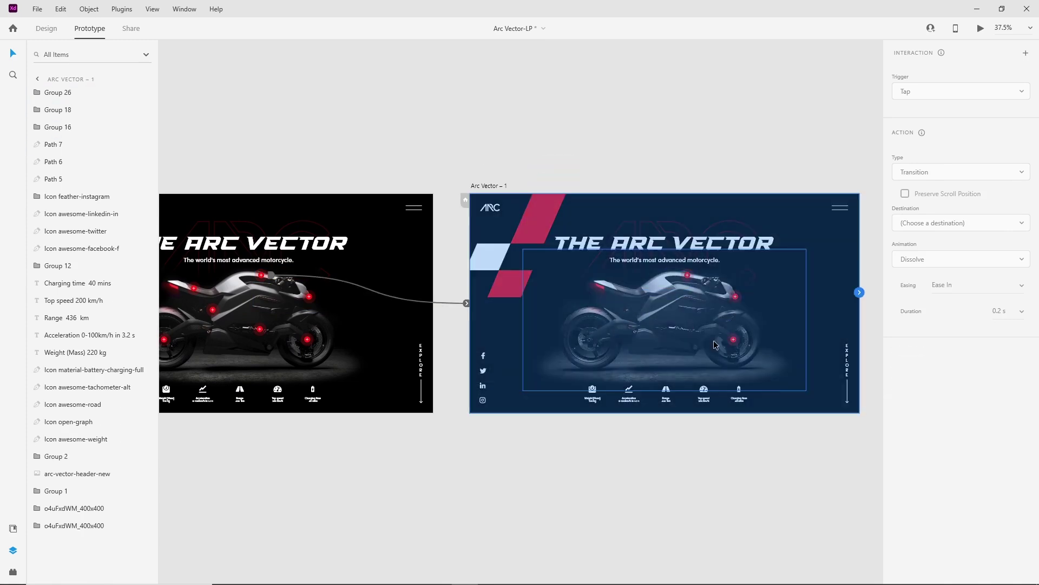
key("ctrl+z")
key("ctrl+z")
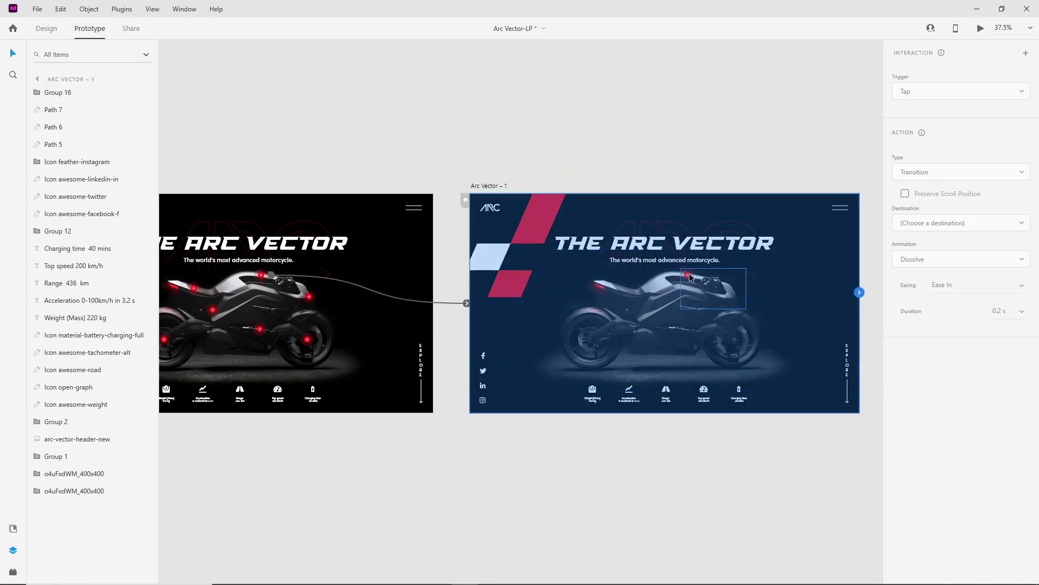
Link the tank hotspot on Arc Vector – 1 back to Arc Vector, using Tap, Auto-Animate, Wind Up and 0.6 s.
left_click(690, 277)
left_click(693, 277)
left_click_drag(634, 301, 426, 325)
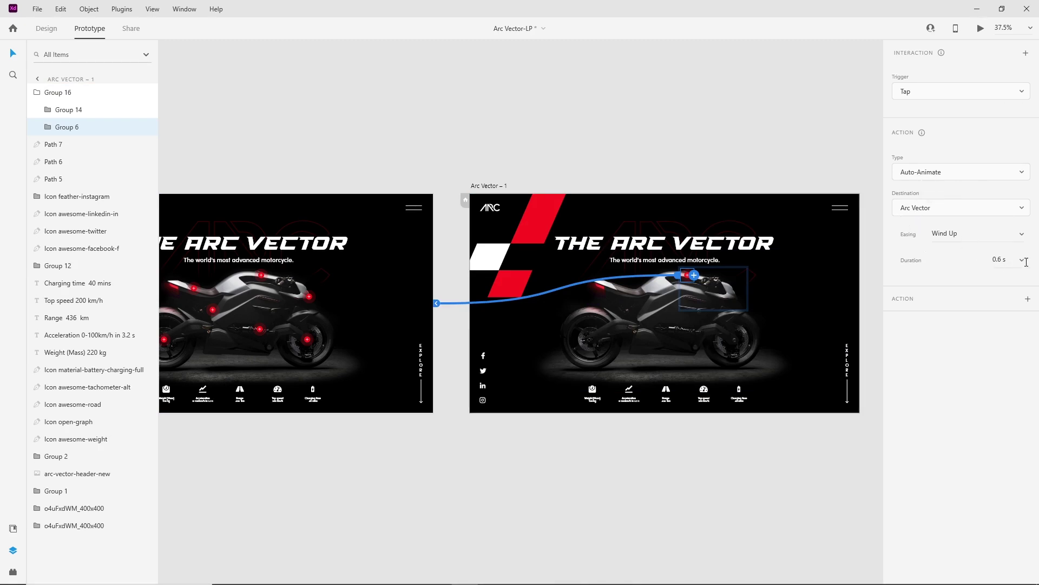
Turn the tank hotspot's plus sign on Arc Vector – 1 into a minus by removing its vertical line in Design mode.
left_click(46, 29)
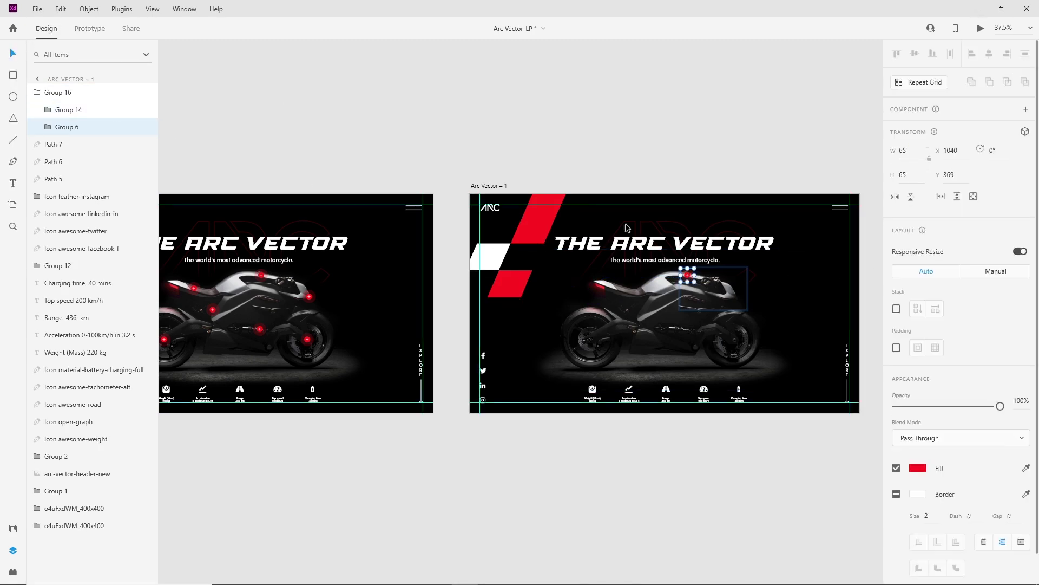
scroll(678, 269, "up", 4)
scroll(678, 268, "up", 8)
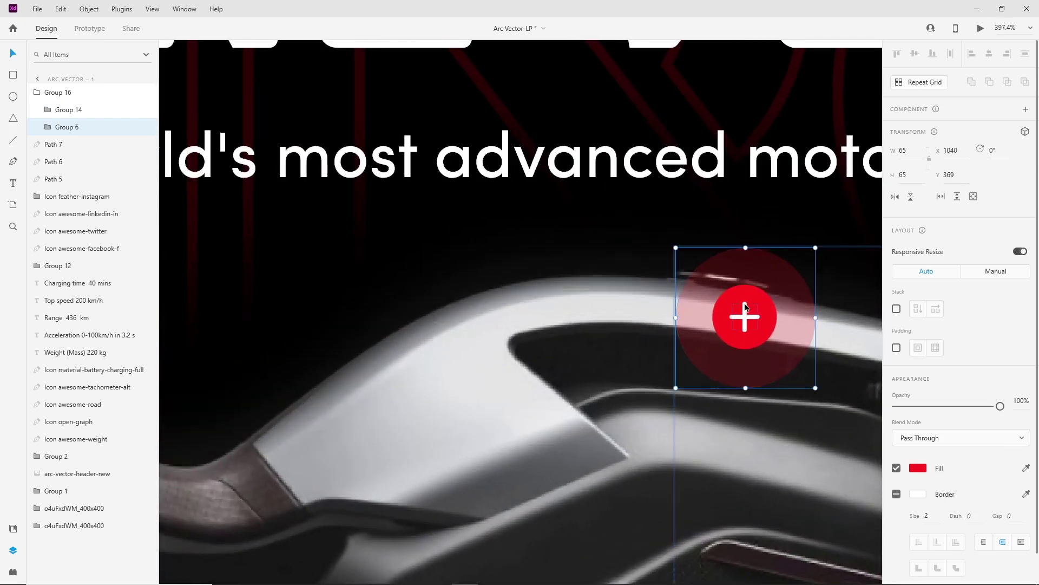
double_click(744, 304)
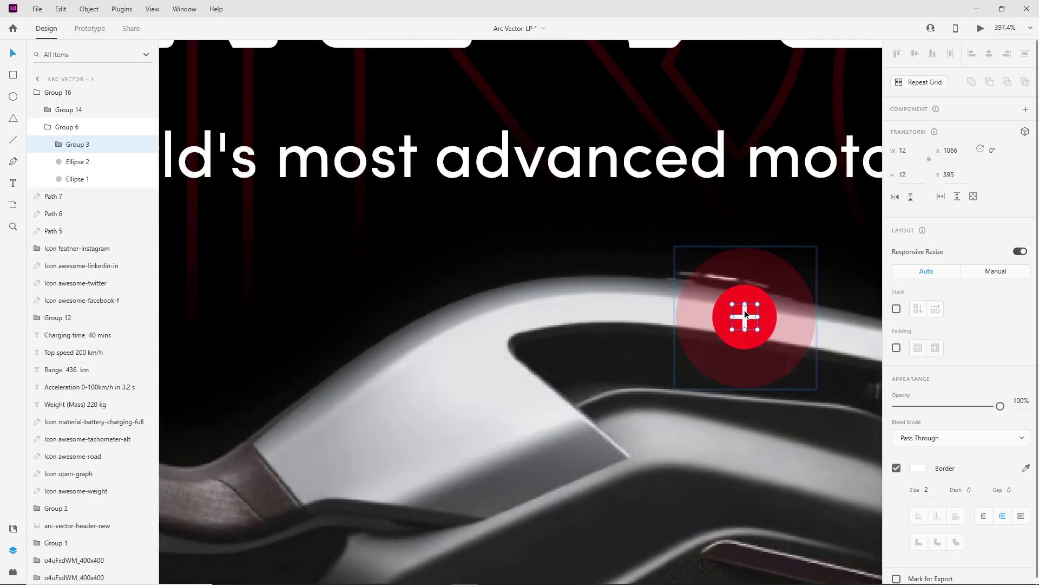
double_click(745, 311)
left_click_drag(744, 306, 745, 309)
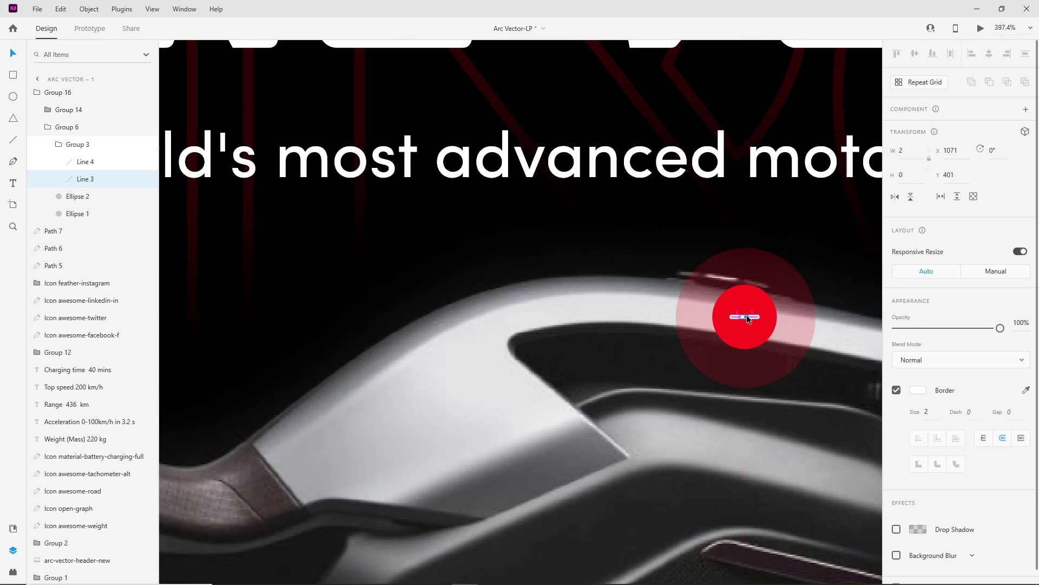
Enlarge the motorcycle image on Arc Vector – 1 to 2000 wide and position it at about X -74, Y 228.
left_click(652, 330)
scroll(643, 324, "down", 2)
scroll(643, 324, "down", 5)
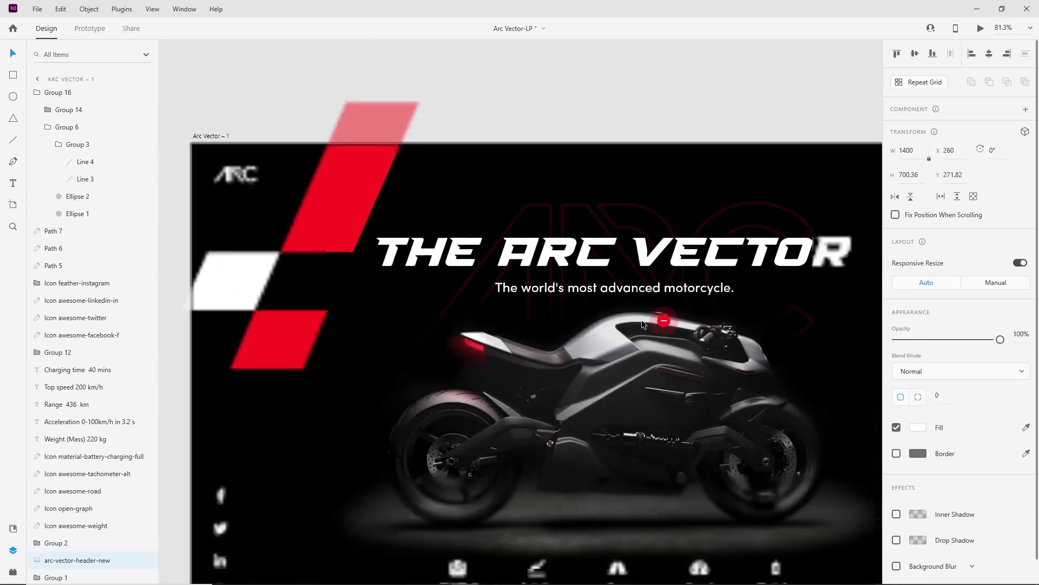
left_click_drag(633, 328, 597, 282)
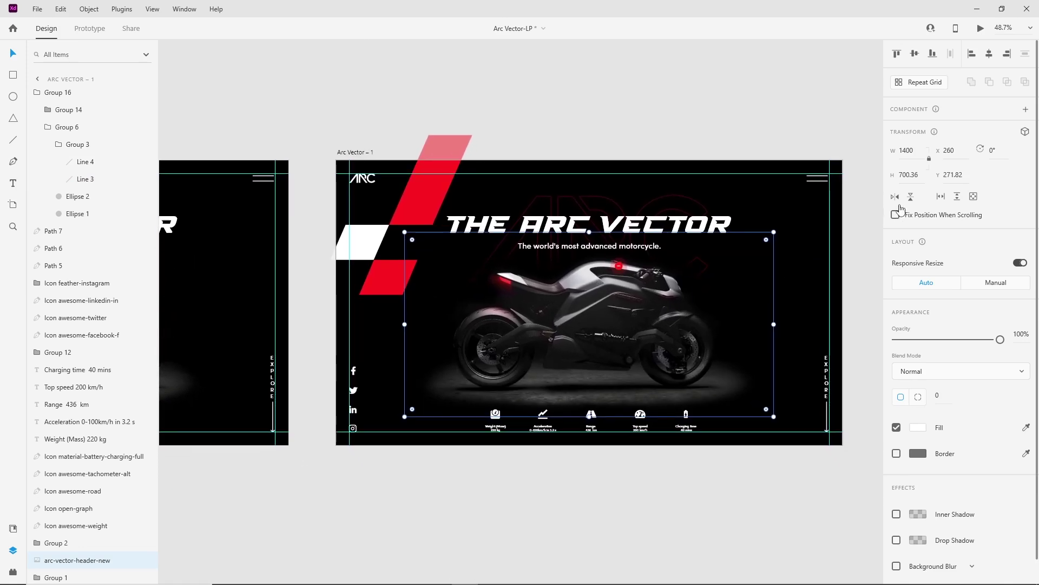
left_click_drag(772, 417, 804, 432)
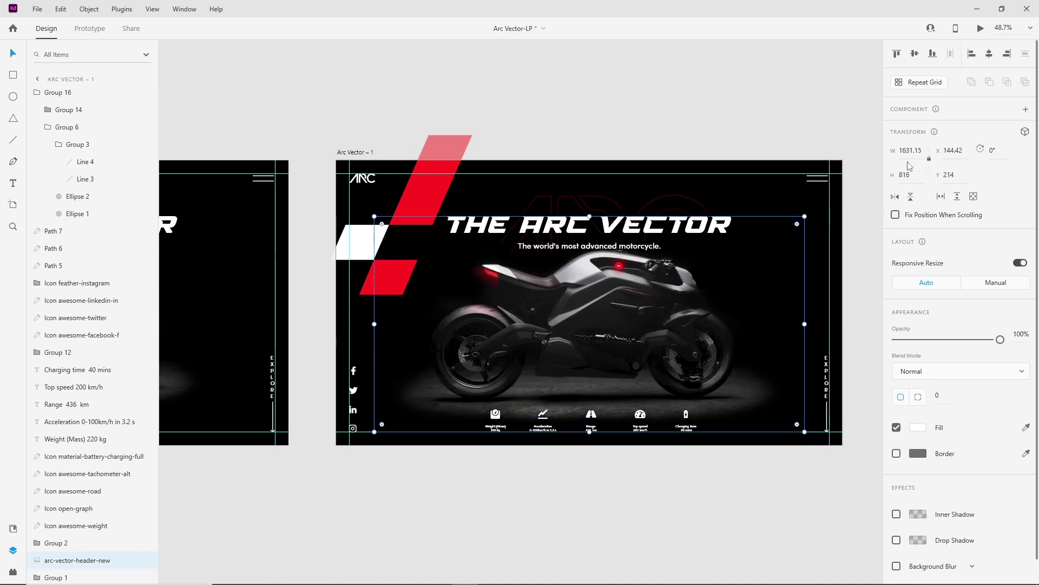
left_click(911, 155)
type("2000")
key("Return")
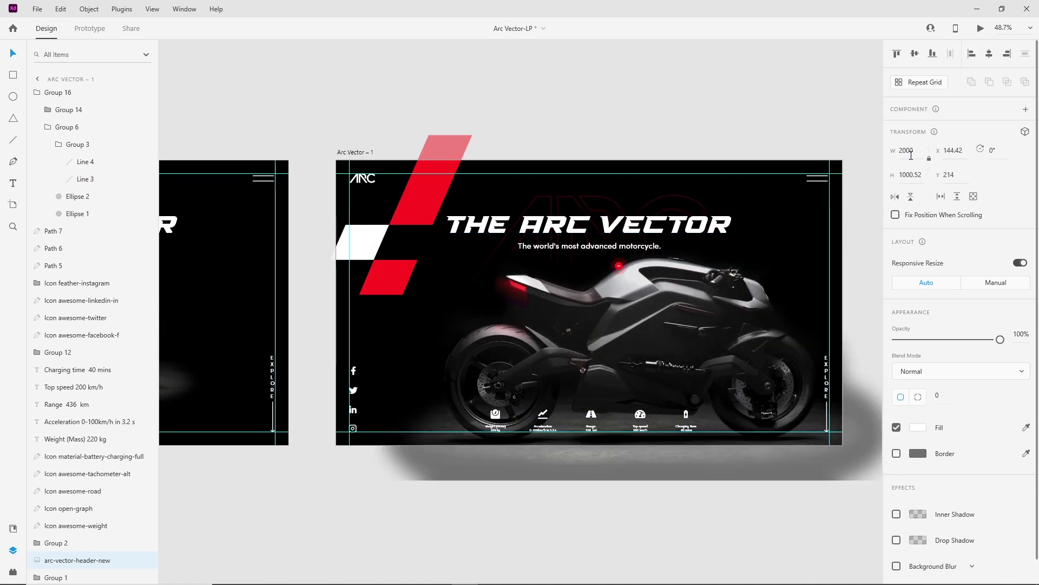
left_click_drag(692, 307, 614, 322)
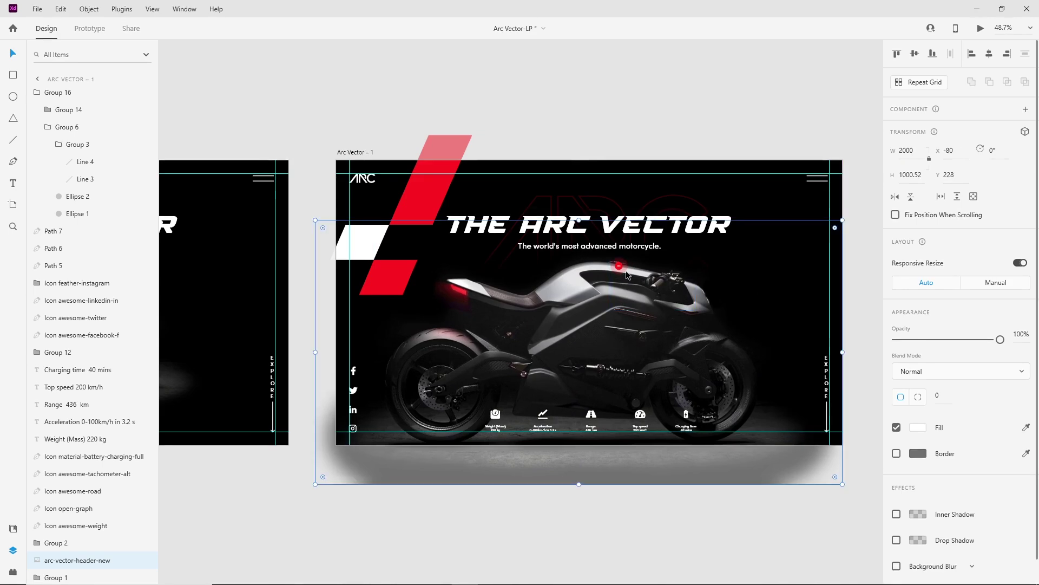
scroll(630, 269, "up", 5)
left_click(591, 365)
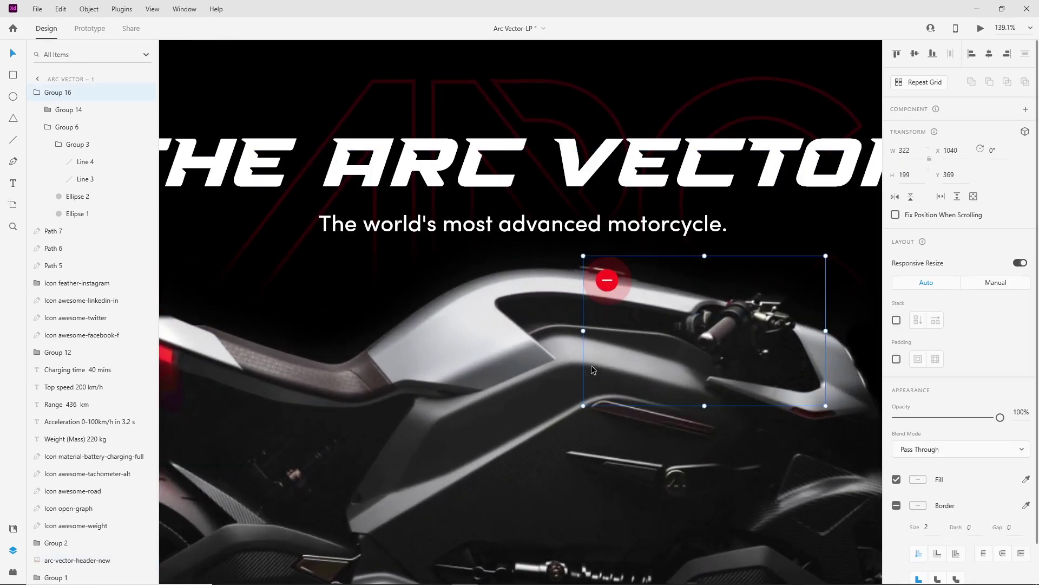
left_click_drag(530, 366, 537, 365)
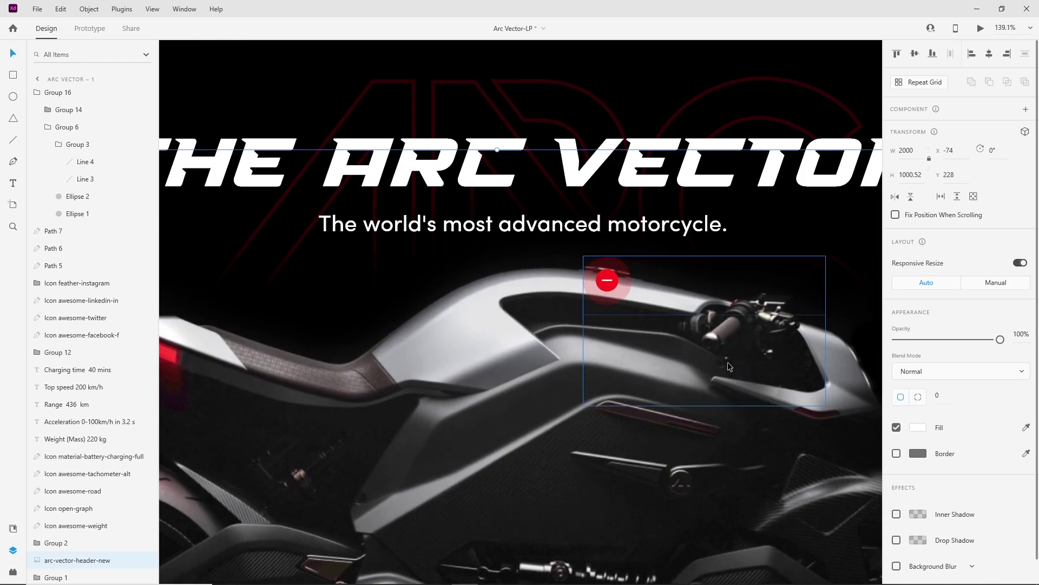
Reveal the hidden 01 callout below the tank hotspot on Arc Vector – 1 by setting its opacity to 100%.
left_click(715, 347)
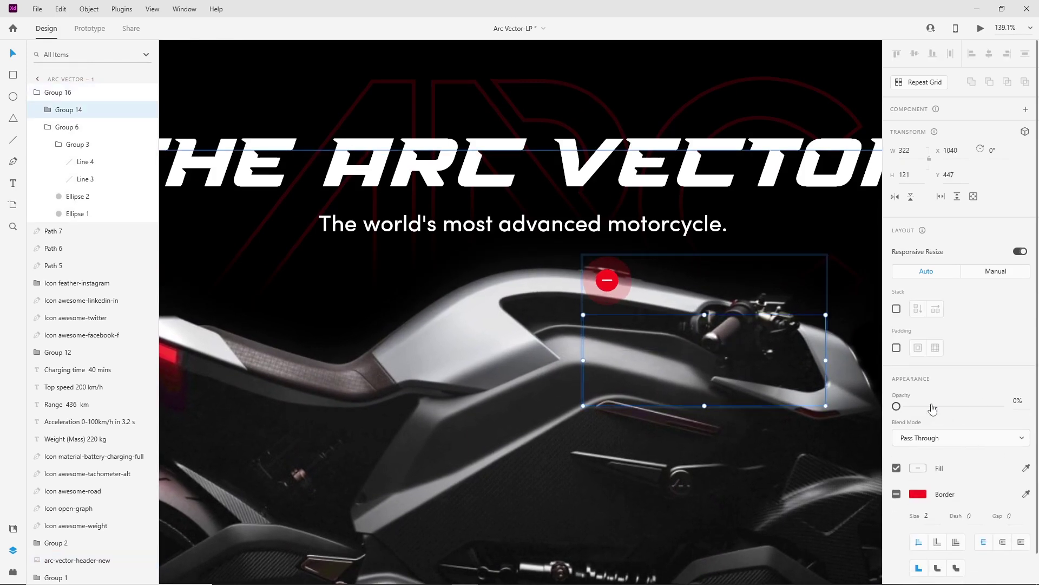
left_click_drag(898, 406, 1016, 412)
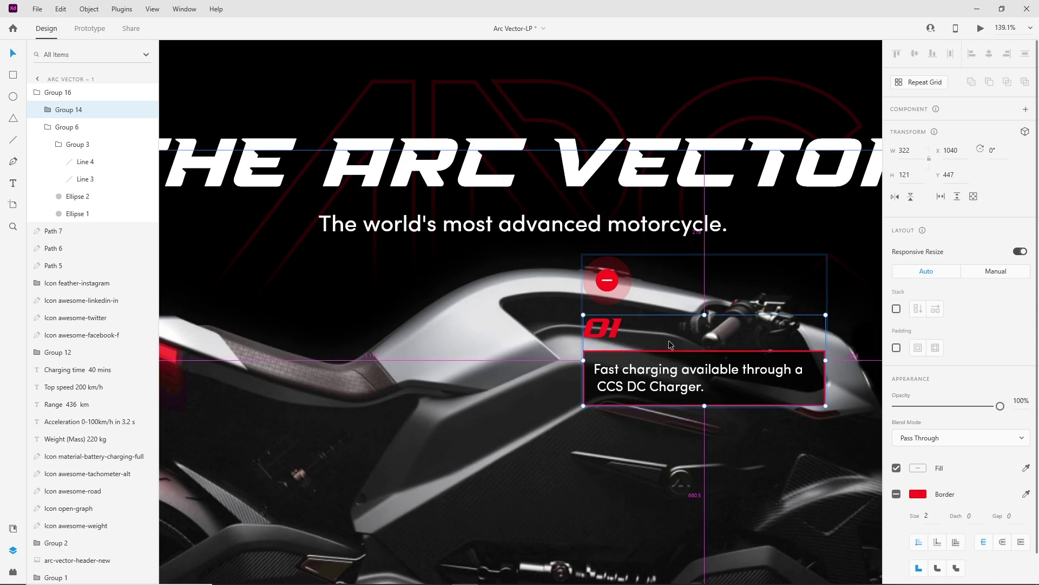
scroll(670, 344, "down", 10)
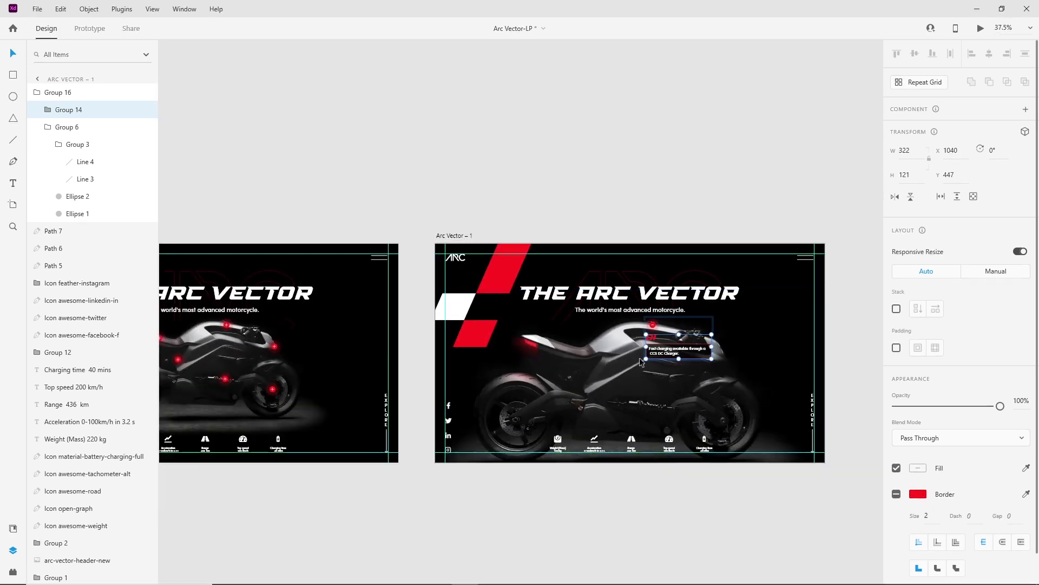
Preview the prototype from the Arc Vector artboard, toggle the tank hotspot's callout several times, and close the preview.
left_click(555, 219)
scroll(553, 218, "left", 5)
left_click(315, 227)
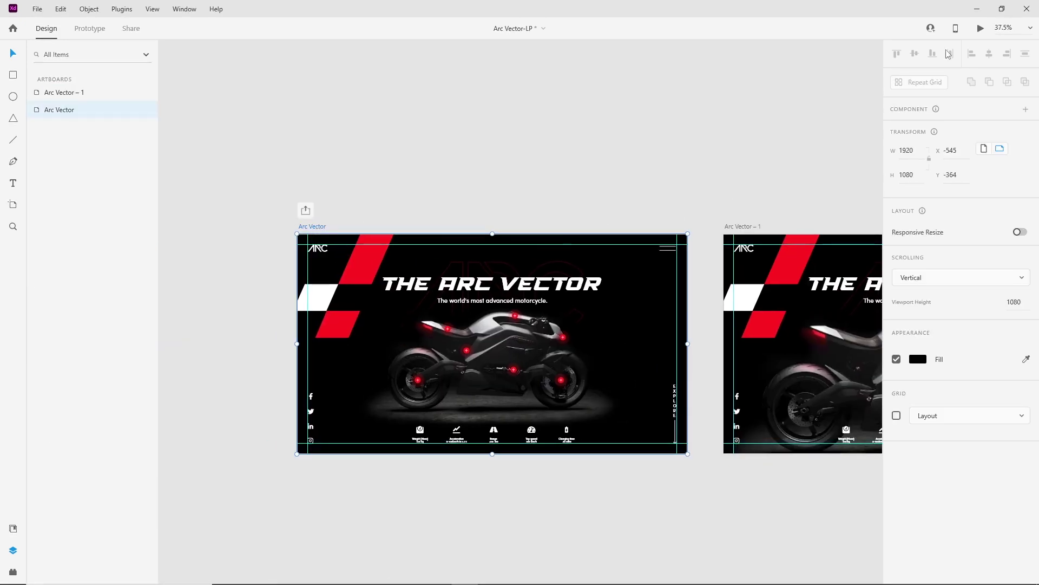
left_click(982, 28)
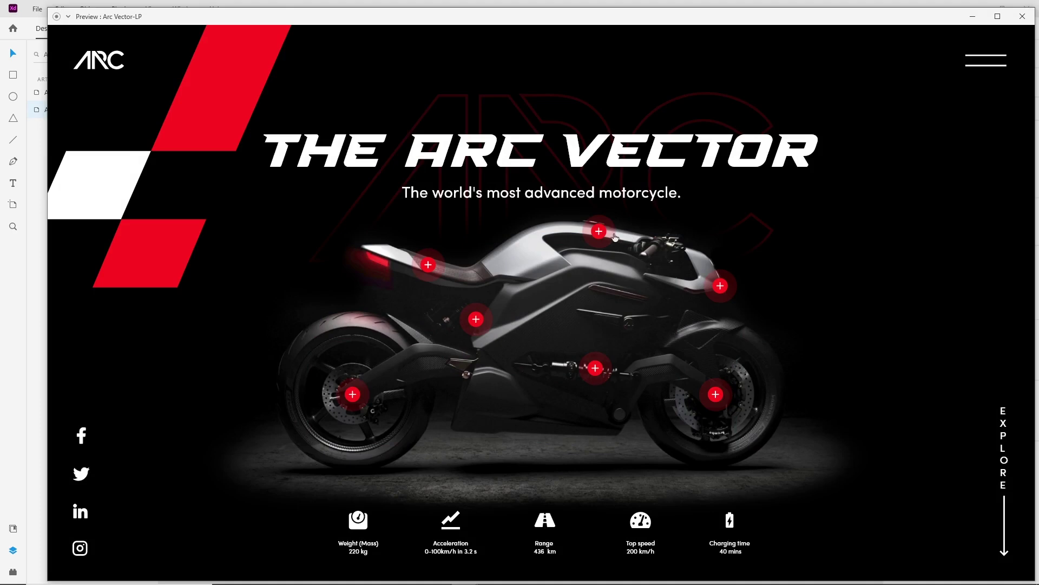
left_click(599, 231)
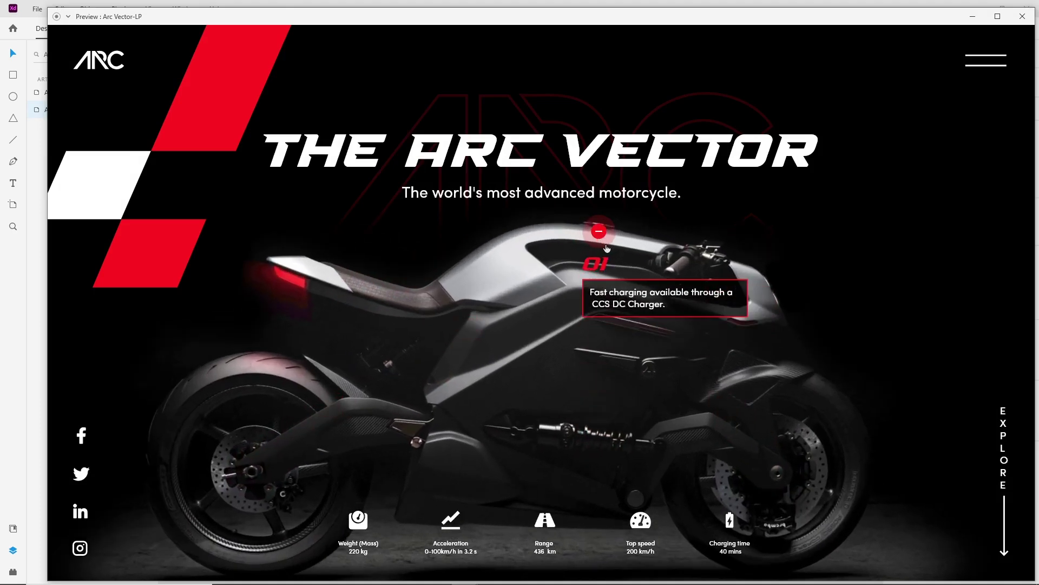
left_click(599, 232)
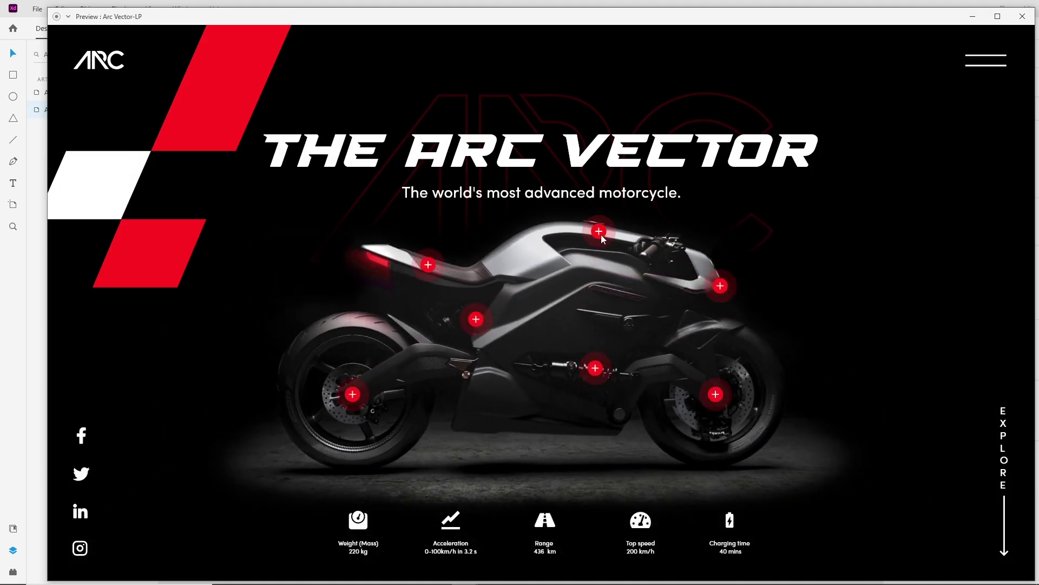
left_click(601, 236)
left_click(601, 235)
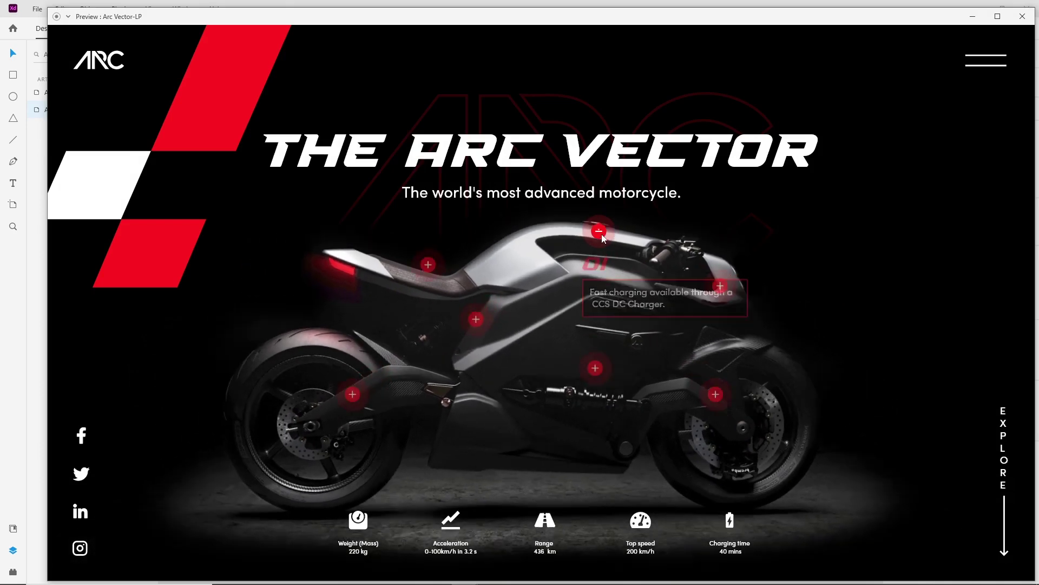
left_click(1022, 18)
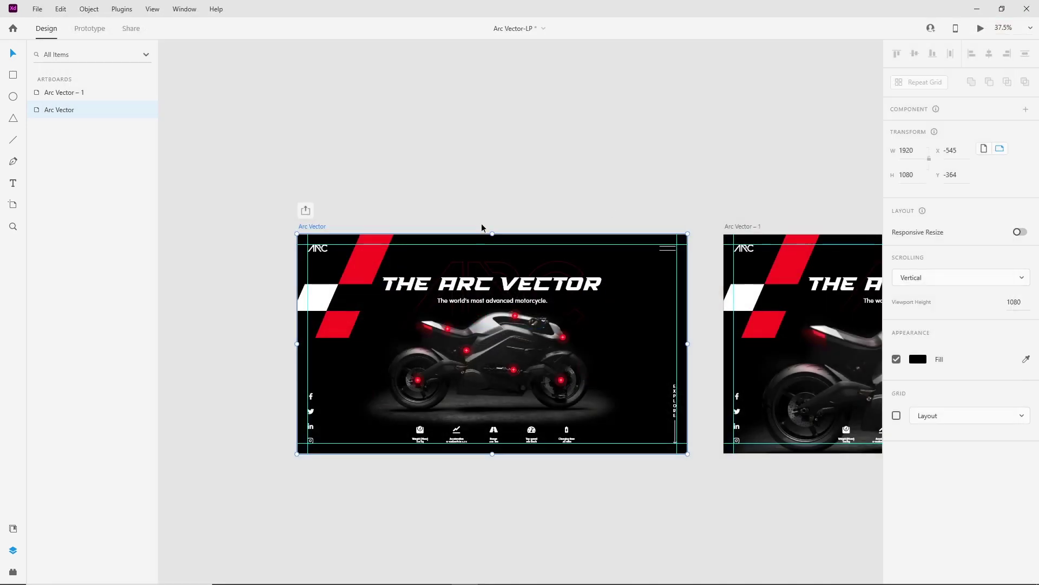
Duplicate the original Arc Vector artboard and place the copy beyond Arc Vector – 1.
scroll(480, 218, "down", 3)
left_click_drag(557, 254, 512, 259)
left_click_drag(265, 243, 654, 254, "alt")
Delete the tank, seat, chassis and suspension hotspots from the Arc Vector – 2 artboard.
scroll(785, 300, "up", 10)
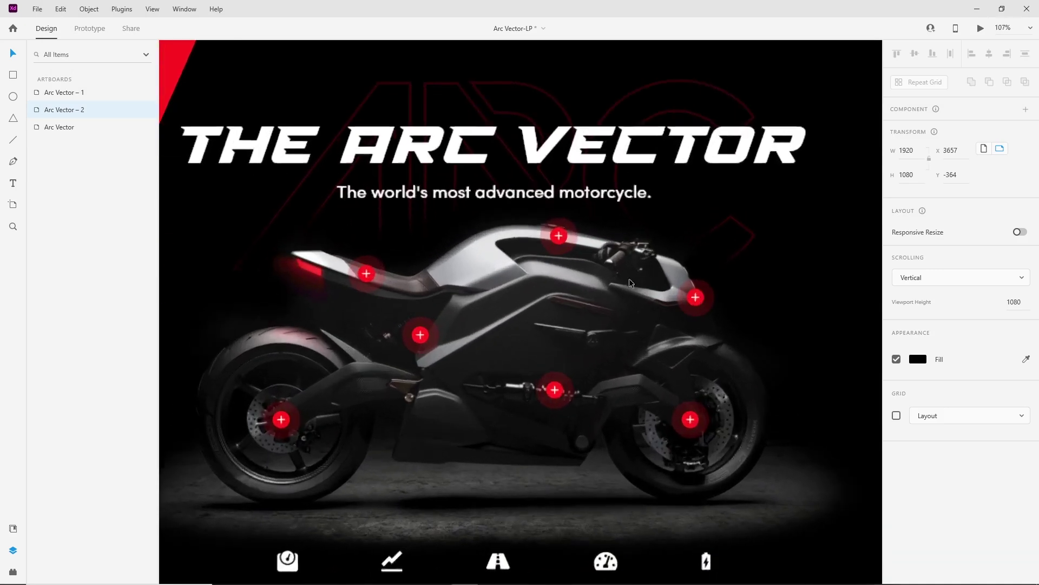
left_click(630, 282)
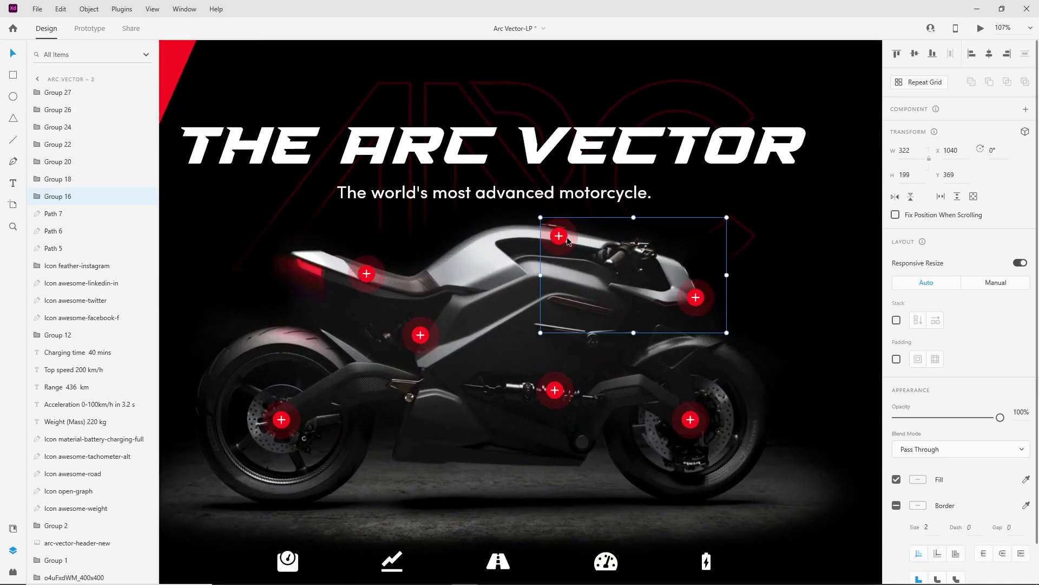
key("Delete")
left_click(367, 273)
key("Delete")
left_click(420, 335)
key("Delete")
left_click(554, 389)
key("Delete")
Reveal the 02 callout beside the headlight hotspot at 100% opacity and delete the remaining rear-wheel hotspot on Arc Vector – 2.
double_click(832, 324)
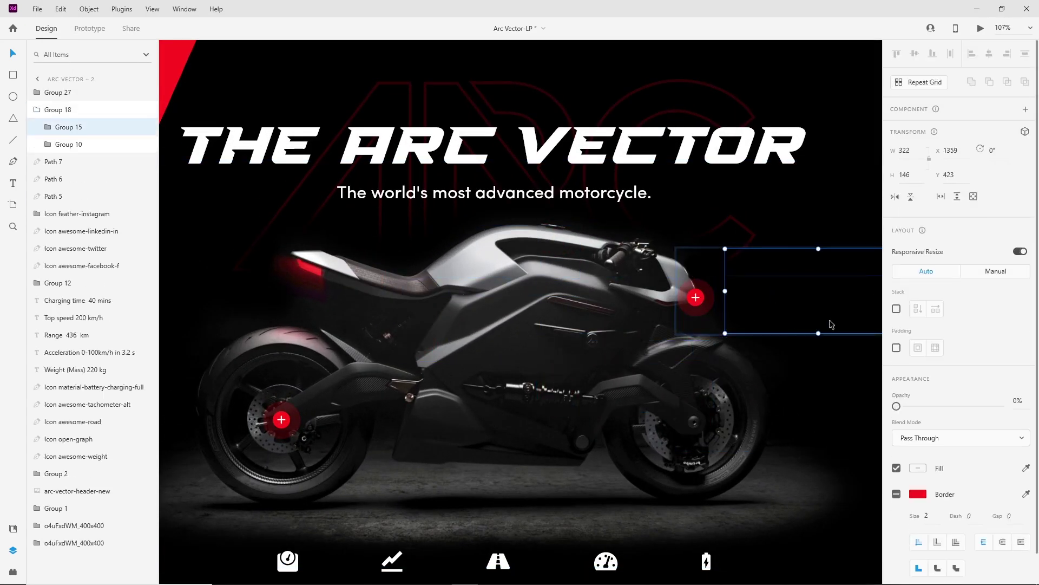
left_click(1001, 406)
scroll(673, 314, "down", 4)
left_click(254, 304)
scroll(436, 361, "up", 2)
left_click(435, 361)
key("Delete")
Enlarge the motorcycle image on Arc Vector – 2 to 2000 wide and position it at about X -184, Y 179.
left_click(436, 361)
left_click(910, 157)
type("2000")
key("Return")
left_click_drag(715, 356, 563, 323)
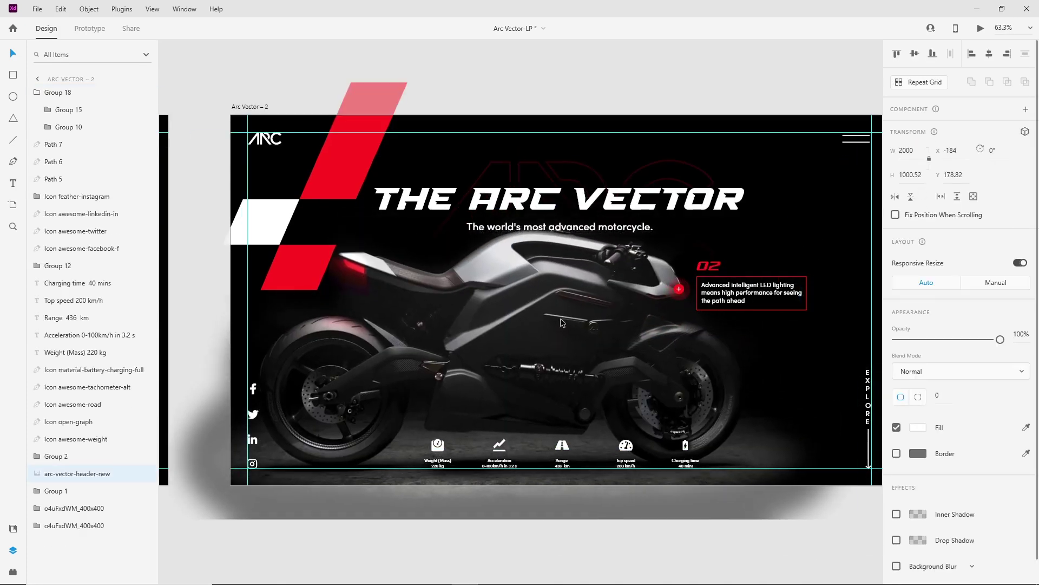
Link the headlight hotspot on Arc Vector to Arc Vector – 2 in the prototype, and link its counterpart back.
key("ctrl+0")
left_click(609, 358)
scroll(370, 296, "up", 1)
double_click(345, 297)
left_click(81, 32)
left_click_drag(349, 296, 281, 299)
scroll(670, 201, "right", 2)
double_click(765, 296)
Turn the headlight hotspot's plus sign on Arc Vector – 2 into a minus by collapsing its vertical line to zero length.
scroll(768, 300, "up", 10)
left_click(46, 28)
double_click(730, 287)
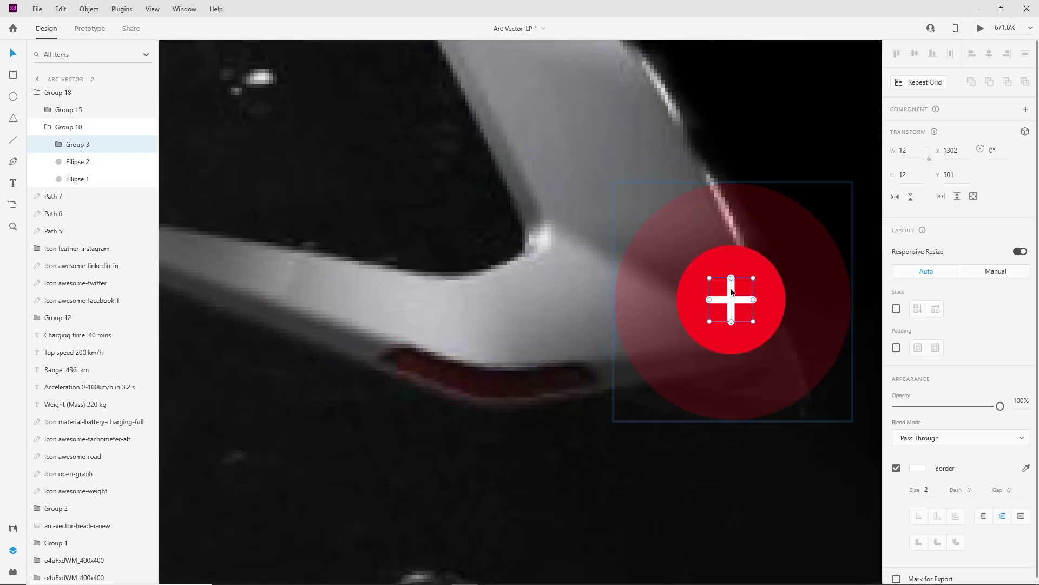
double_click(730, 287)
left_click_drag(731, 276, 734, 289)
scroll(721, 273, "down", 12)
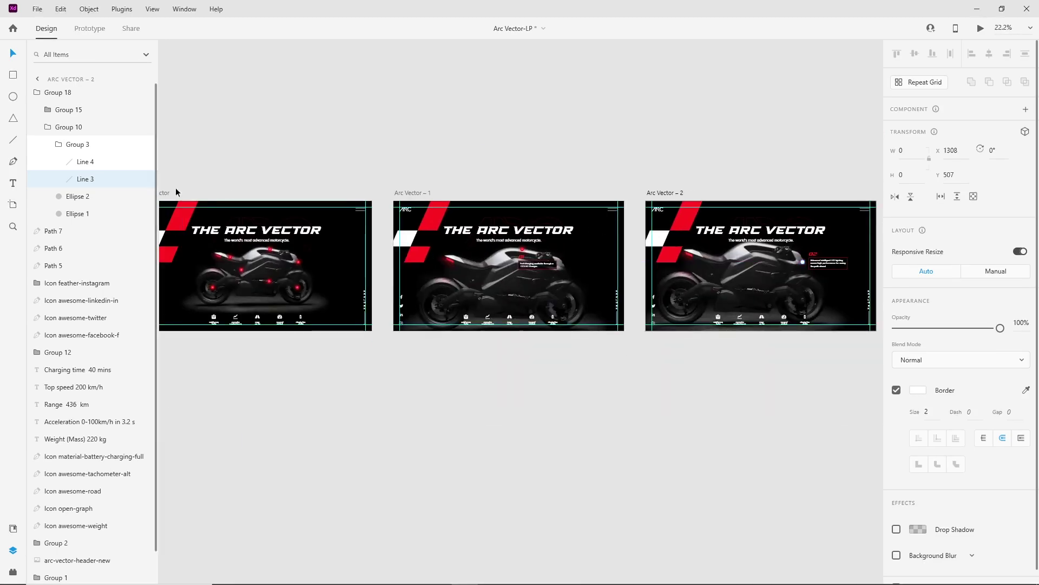
Preview the prototype from the Arc Vector artboard, try the headlight hotspot, and close the preview.
left_click(176, 190)
key("ctrl+Return")
left_click(719, 286)
key("alt+F4")
Duplicate the original Arc Vector artboard beyond Arc Vector – 2 and delete every hotspot except the seat's from the copy.
scroll(403, 324, "down", 2)
left_click_drag(240, 246, 688, 246, "alt")
left_click(780, 373)
scroll(801, 282, "up", 8)
left_click(694, 295)
key("Delete")
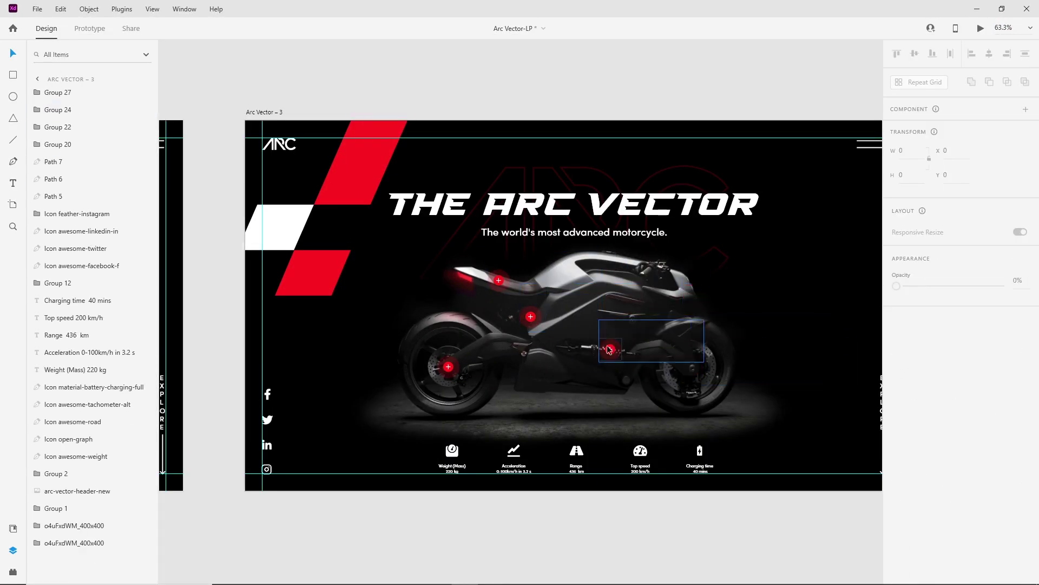
left_click(448, 367)
key("Delete")
Reveal the seat hotspot's callout on Arc Vector – 3 at 100% opacity and collapse the plus sign's vertical line into a minus.
double_click(557, 276)
left_click_drag(893, 405, 1023, 393)
scroll(499, 280, "up", 8)
double_click(490, 276)
double_click(487, 268)
left_click_drag(487, 260, 488, 278)
scroll(619, 284, "down", 7)
Enlarge the motorcycle image on Arc Vector – 3 to 2000 wide and shift it up toward the red stripes.
scroll(618, 285, "down", 3)
left_click(693, 325)
left_click(910, 152)
type("2000")
key("Return")
left_click_drag(719, 356, 669, 335)
scroll(669, 336, "down", 4)
left_click(571, 408)
Link the seat hotspot on Arc Vector to Arc Vector – 3 in the prototype, and link its counterpart back to Arc Vector.
scroll(551, 441, "down", 3)
left_click_drag(295, 463, 334, 460)
double_click(195, 362)
key("ctrl+Tab")
left_click_drag(200, 362, 238, 379)
left_click(642, 433)
double_click(643, 362)
left_click(649, 450)
Duplicate the Arc Vector artboard above the original and reveal the 04 callout beside the copy's chassis hotspot.
left_click_drag(517, 431, 747, 358)
left_click_drag(380, 254, 381, 162)
scroll(429, 184, "up", 3)
left_click(47, 28)
left_click(483, 255)
double_click(454, 231)
left_click(698, 276)
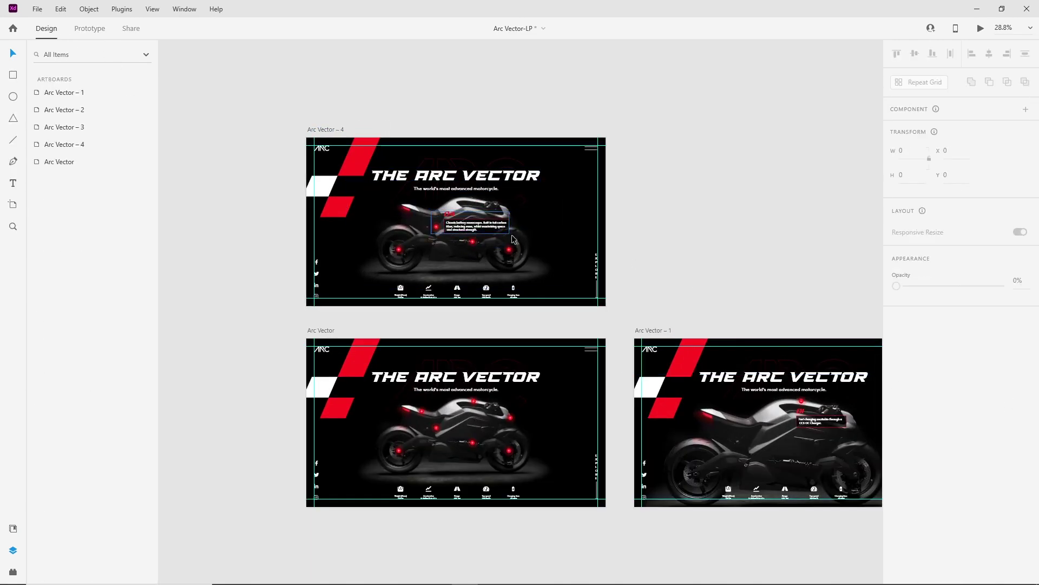
Delete the suspension and both wheel hotspots from Arc Vector – 4, keeping only the chassis hotspot.
scroll(455, 248, "up", 2)
double_click(483, 235)
key("Escape")
left_click(549, 251, "shift")
left_click(359, 251, "shift")
key("Delete")
scroll(459, 213, "down", 1)
left_click_drag(492, 302, 413, 273)
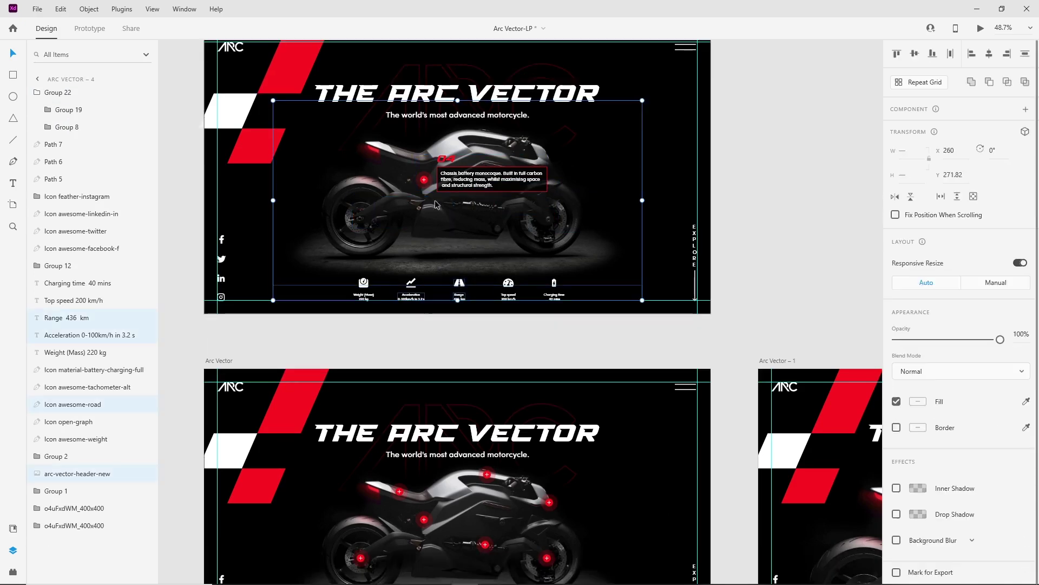
key("Escape")
Turn the chassis hotspot's plus sign on Arc Vector – 4 into a minus by collapsing its vertical line.
scroll(425, 243, "up", 2)
scroll(425, 244, "up", 10)
double_click(415, 221)
double_click(415, 236)
left_click_drag(415, 214, 416, 236)
scroll(440, 258, "down", 10)
Enlarge the motorcycle image on Arc Vector – 4 to 2000 wide and reposition it behind the chassis hotspot.
left_click(406, 382)
left_click_drag(406, 383, 443, 289)
left_click(542, 146)
left_click(906, 151)
type("2000")
left_click_drag(617, 207, 562, 183)
left_click(520, 295)
left_click_drag(519, 295, 531, 283)
Link the chassis hotspot on Arc Vector to Arc Vector – 4 with a Tap Auto-Animate interaction, and link its counterpart back.
left_click(89, 29)
double_click(488, 421)
left_click_drag(494, 420, 513, 254)
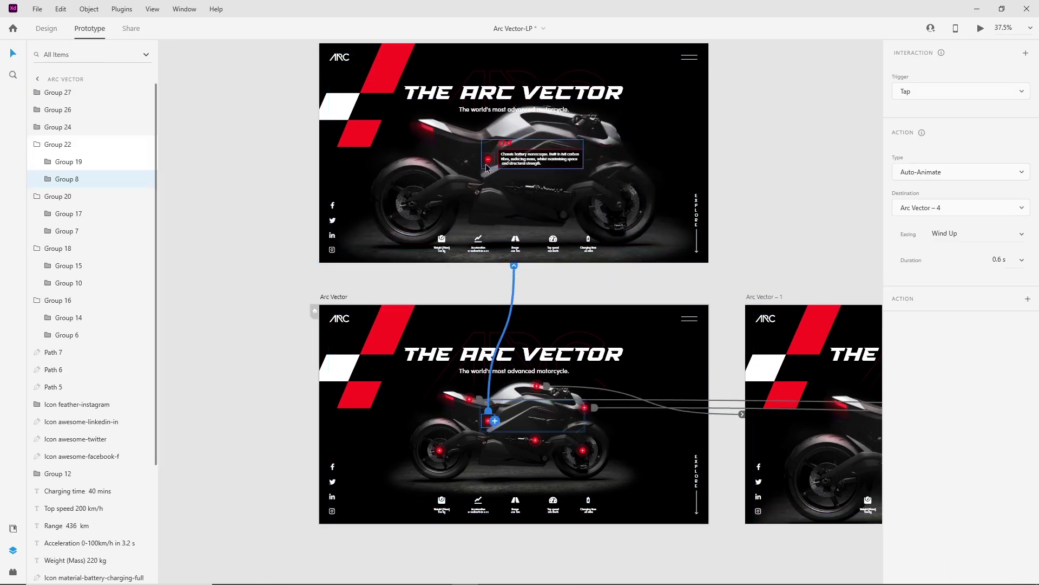
double_click(488, 160)
left_click_drag(494, 159, 514, 320)
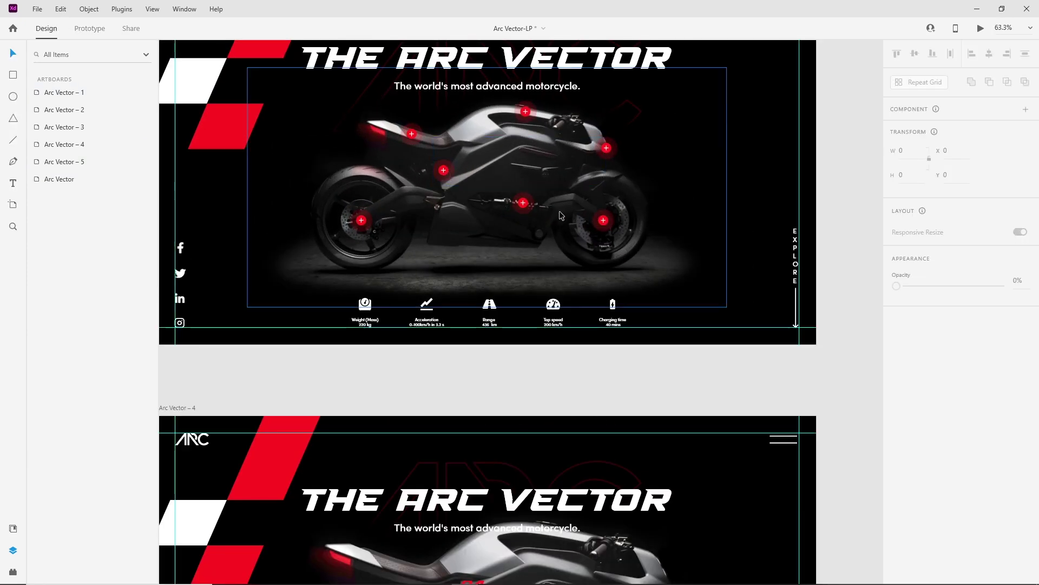
Delete all hotspots except the suspension's from Arc Vector – 5 and reveal the 05 callout at 100% opacity.
left_click(563, 130)
left_click(368, 227)
key("Delete")
double_click(566, 201)
left_click_drag(924, 405, 1001, 405)
left_click(582, 383)
Turn the suspension hotspot's plus sign on Arc Vector – 5 into a minus by collapsing its vertical line to zero length.
double_click(525, 203)
scroll(524, 203, "up", 8)
double_click(509, 198)
double_click(505, 191)
key("Escape")
double_click(504, 189)
left_click_drag(505, 175, 504, 195)
scroll(505, 196, "down", 8)
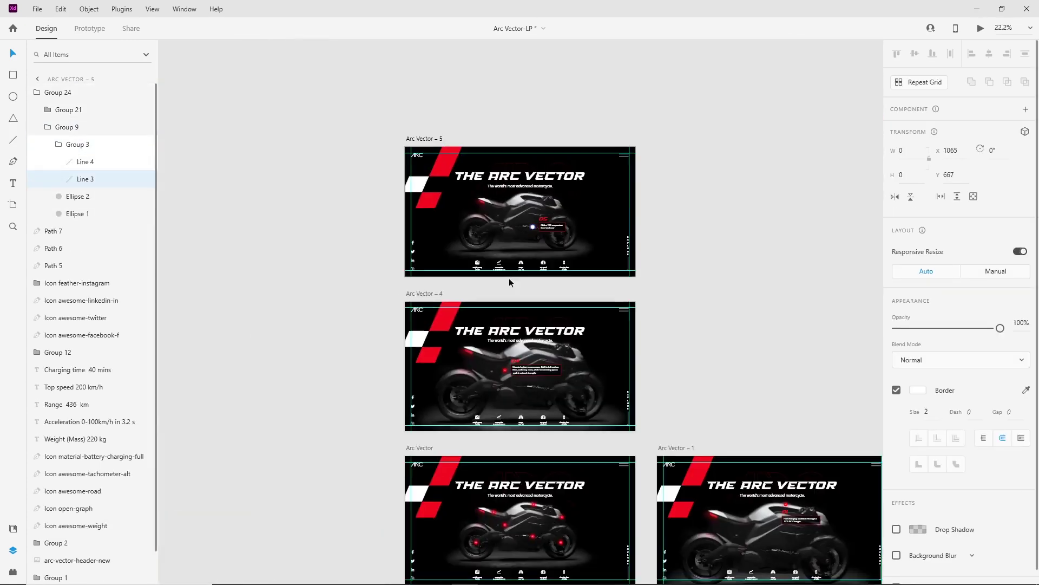
Enlarge the motorcycle image on Arc Vector – 5 to 2000 wide and position it at about X -99, Y 95.
scroll(514, 268, "up", 3)
left_click(486, 156)
key("Return")
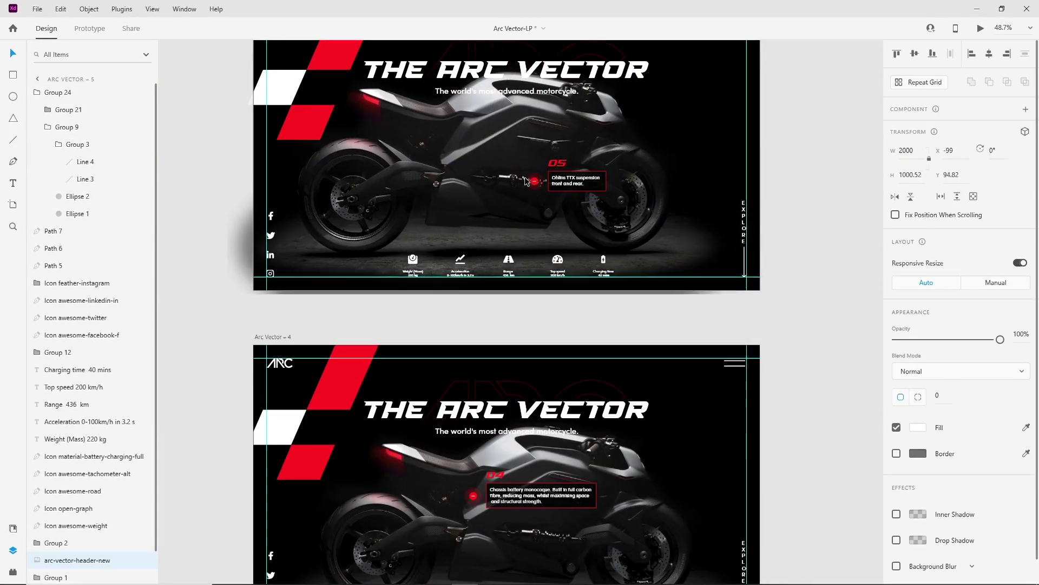
Link the suspension hotspot on Arc Vector to Arc Vector – 5, and link its counterpart back to Arc Vector.
left_click(507, 309)
scroll(554, 189, "down", 4)
left_click(87, 32)
double_click(550, 480)
double_click(550, 171)
left_click(669, 274)
Duplicate the Arc Vector artboard and place the copy directly below the original.
scroll(669, 275, "down", 1)
scroll(669, 275, "down", 4)
scroll(657, 357, "up", 5)
left_click(48, 31)
left_click_drag(359, 130, 359, 329)
left_click(329, 405)
Delete all hotspots except the front wheel's from Arc Vector – 6 and reveal the front wheel's callout at 100% opacity.
scroll(504, 470, "up", 2)
left_click(495, 394)
key("Delete")
left_click(566, 397)
key("Delete")
double_click(594, 436)
key("0")
left_click(733, 477)
left_click(516, 429)
key("Delete")
Turn the front-wheel hotspot's plus sign on Arc Vector – 6 into a minus by collapsing its vertical line to zero length.
scroll(564, 441, "up", 7)
left_click(557, 402, "ctrl")
left_click_drag(557, 396, 477, 373)
Enlarge the motorcycle image on Arc Vector – 6 so the bike appears zoomed in behind the front-wheel callout.
scroll(564, 406, "down", 6)
left_click(612, 400)
key("Return")
left_click(582, 528)
Link the front-wheel hotspot on Arc Vector to Arc Vector – 6, and link its counterpart back to Arc Vector.
scroll(577, 529, "down", 3)
scroll(555, 324, "up", 3)
scroll(554, 325, "down", 3)
key("ctrl+Tab")
double_click(608, 218)
left_click_drag(615, 217, 585, 336)
double_click(609, 418)
left_click_drag(615, 419, 633, 248)
left_click(748, 337)
left_click_drag(748, 337, 656, 325)
Duplicate the Arc Vector artboard again and place the new copy below Arc Vector – 6.
left_click(54, 31)
left_click_drag(337, 87, 327, 489, "alt")
scroll(447, 379, "down", 4)
scroll(447, 379, "up", 4)
Delete all hotspots except the rear wheel's from Arc Vector – 7 and reveal the rear wheel's callout at 100% opacity.
left_click(521, 313)
left_click(409, 335, "shift")
key("Delete")
left_click(601, 357)
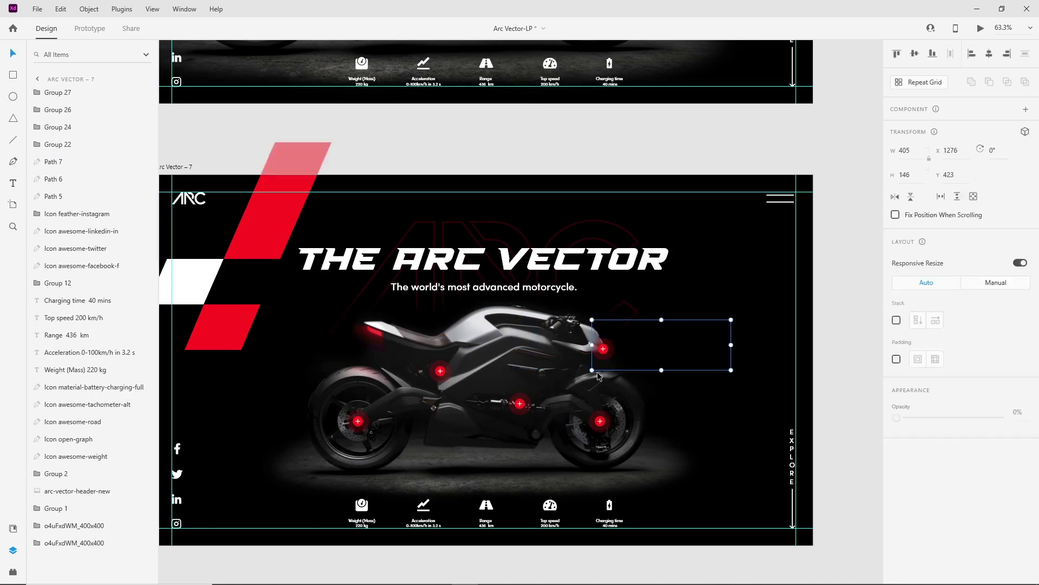
left_click(599, 420)
left_click(520, 403, "shift")
left_click(440, 371, "shift")
key("Delete")
double_click(391, 418)
key("0")
Turn the rear-wheel hotspot's plus sign on Arc Vector – 7 into a minus by collapsing its vertical line.
scroll(355, 407, "up", 5)
double_click(386, 447)
double_click(386, 446)
left_click_drag(385, 441, 384, 453)
scroll(454, 422, "down", 8)
left_click(370, 199)
scroll(541, 255, "up", 1)
left_click(626, 256)
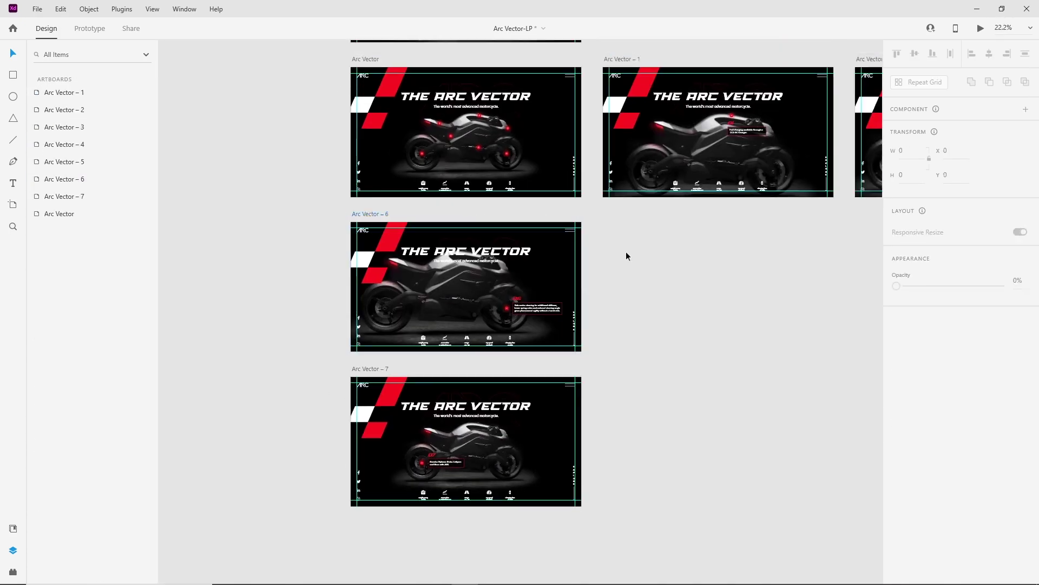
Open the prototype preview starting from the Arc Vector artboard.
left_click(80, 26)
scroll(299, 348, "up", 5)
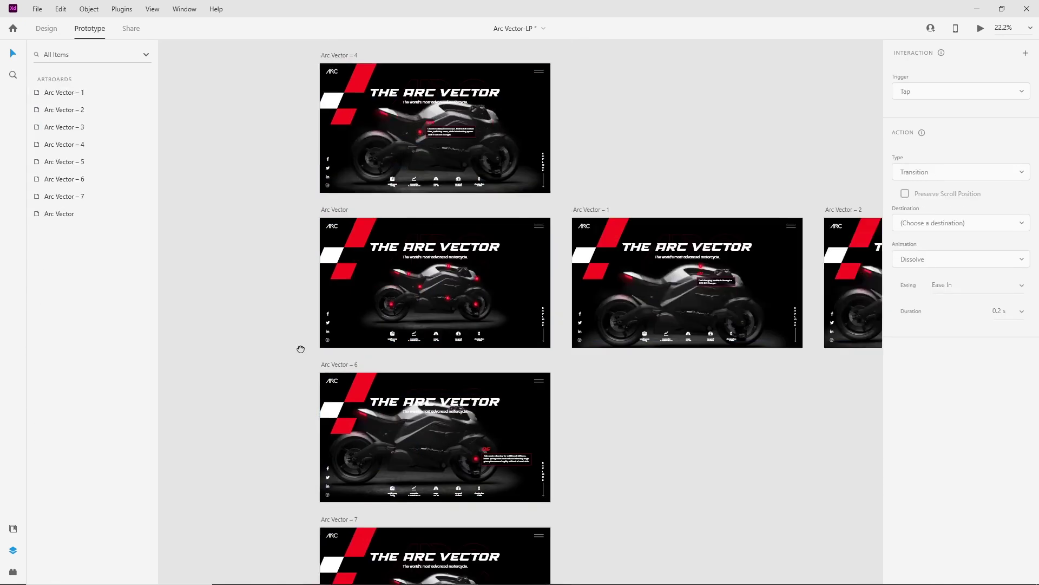
left_click(329, 274)
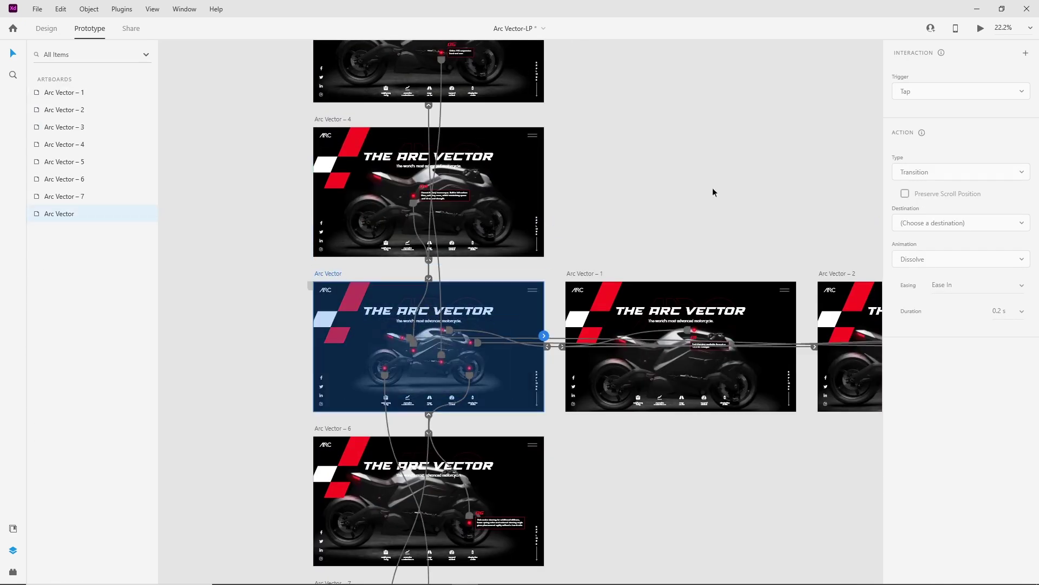
left_click(982, 28)
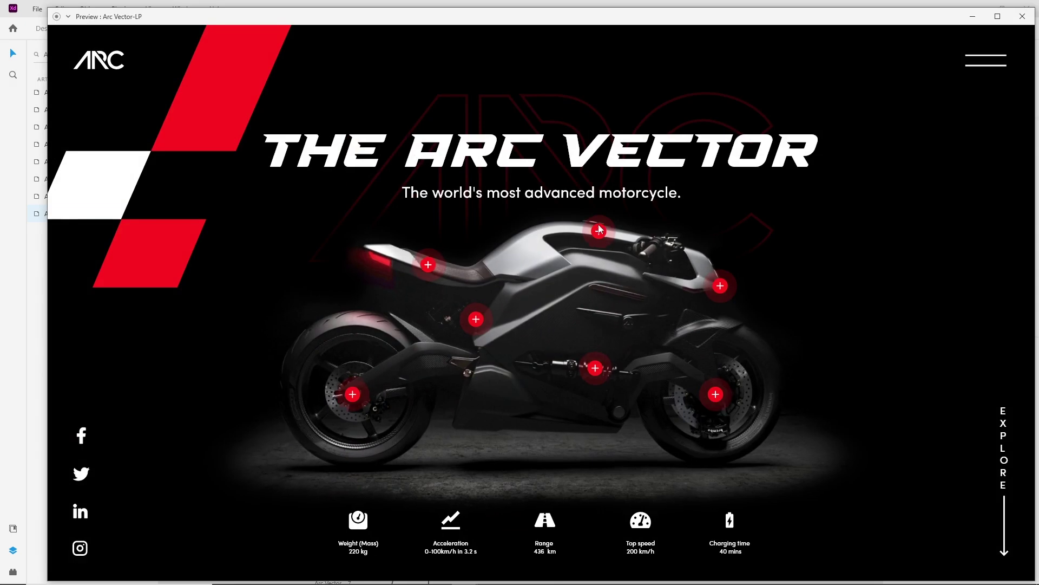